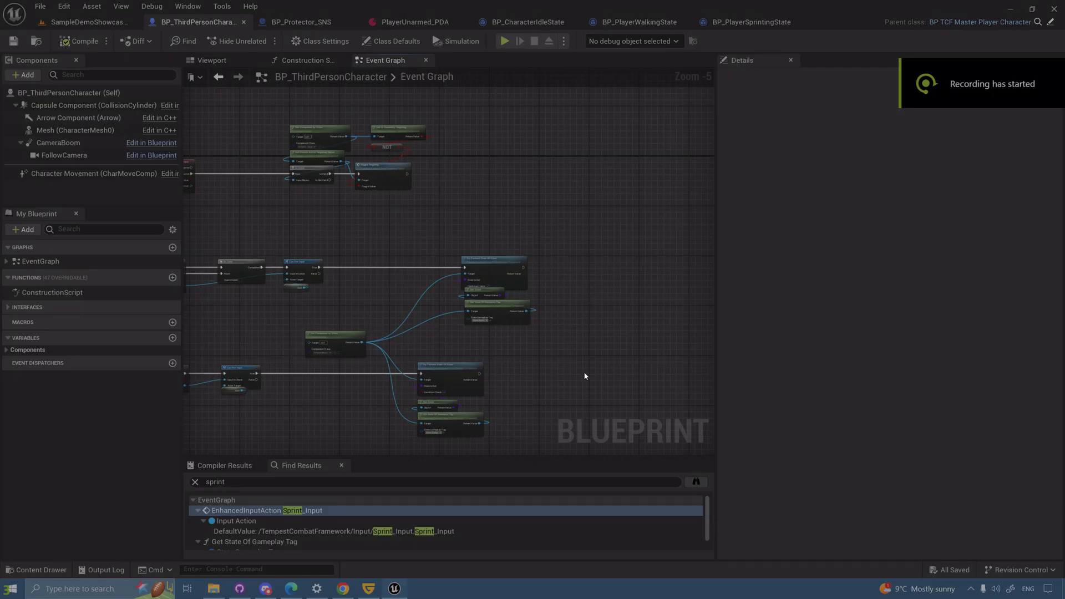
Examine the Get State Of Gameplay Tag and Get Class nodes feeding Try Perform State Of Class in the sprint logic
{"action": "scroll", "coordinate": [538, 362], "scroll_direction": "up", "scroll_amount": 4}
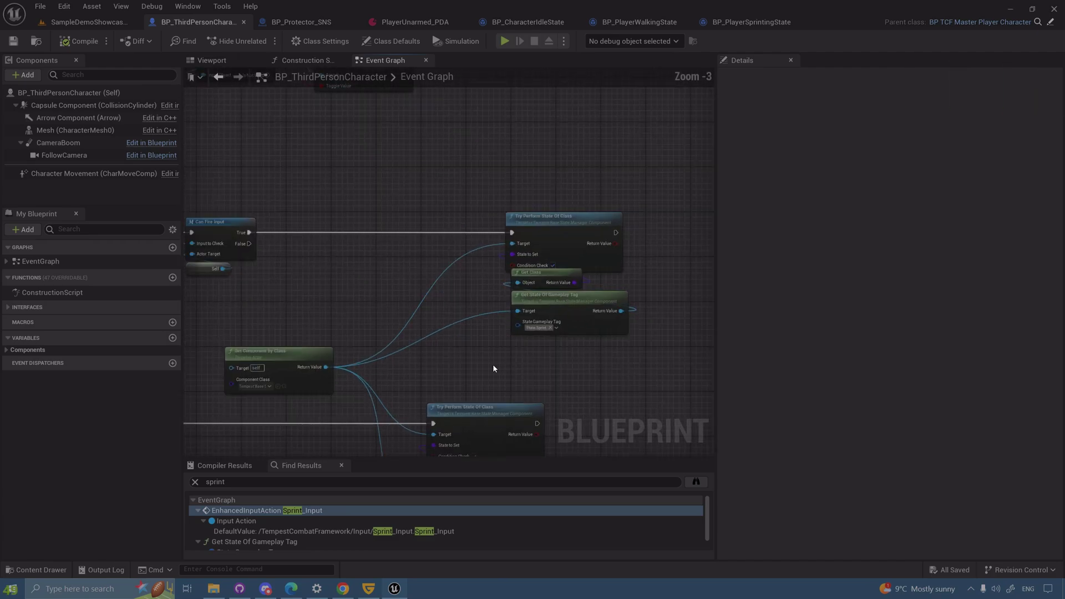
{"action": "scroll", "coordinate": [541, 348], "scroll_direction": "down", "scroll_amount": 2}
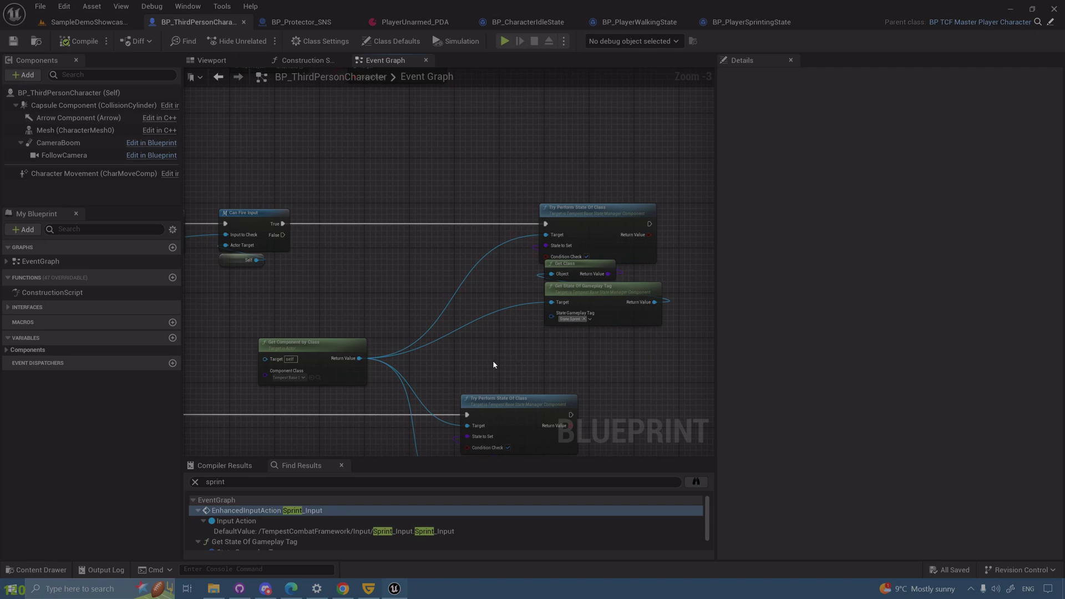
{"action": "scroll", "coordinate": [494, 365], "scroll_direction": "up", "scroll_amount": 1}
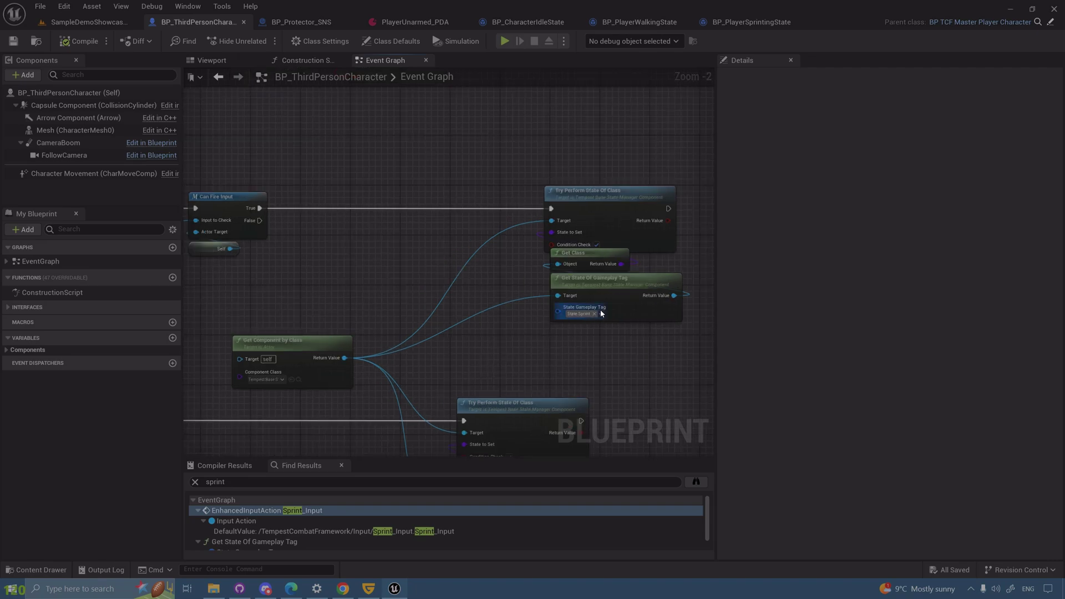
{"action": "scroll", "coordinate": [540, 356], "scroll_direction": "down", "scroll_amount": 3}
{"action": "scroll", "coordinate": [540, 356], "scroll_direction": "up", "scroll_amount": 2}
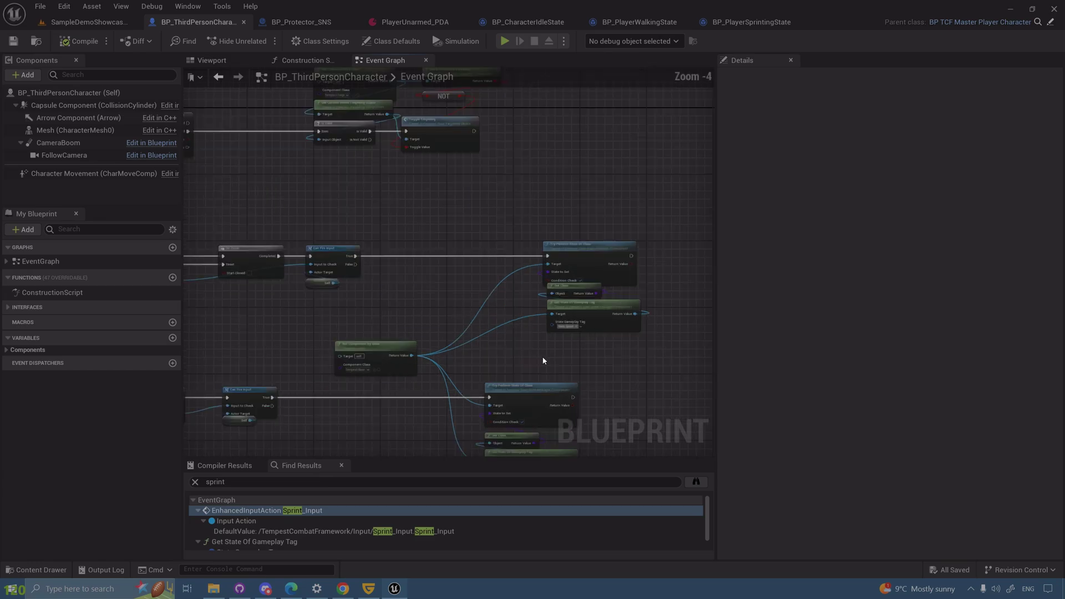
{"action": "scroll", "coordinate": [540, 356], "scroll_direction": "down", "scroll_amount": 1}
Examine the key 2 event chain and view the classes available for State to Set on its Try Perform State Of Class node
{"action": "right_click_drag", "start_coordinate": [541, 356], "coordinate": [383, 433]}
{"action": "scroll", "coordinate": [490, 331], "scroll_direction": "down", "scroll_amount": 4}
{"action": "scroll", "coordinate": [466, 322], "scroll_direction": "up", "scroll_amount": 5}
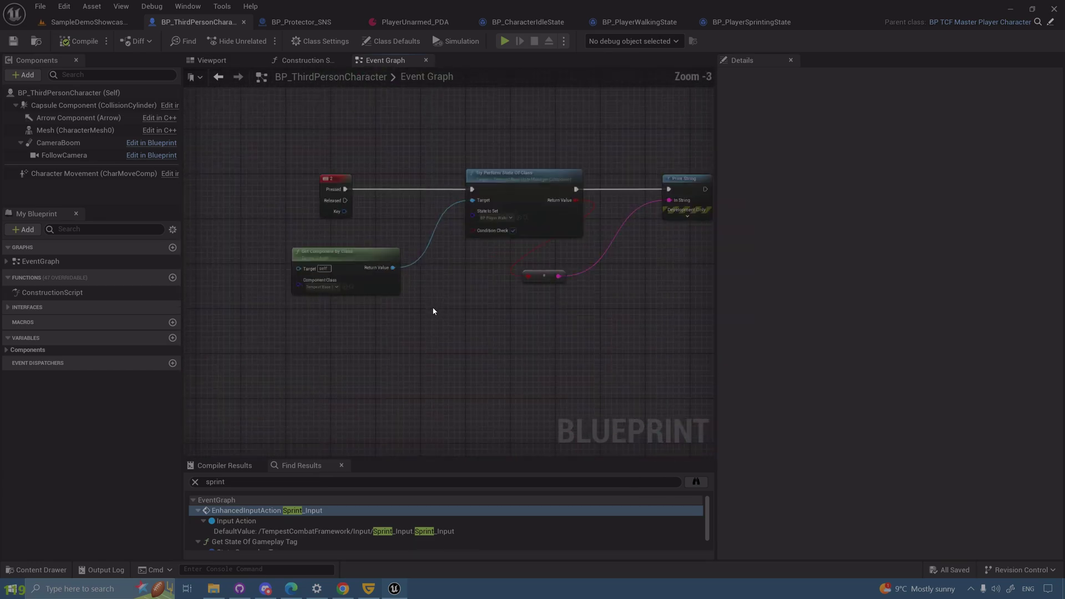
{"action": "scroll", "coordinate": [454, 278], "scroll_direction": "up", "scroll_amount": 2}
{"action": "right_click_drag", "start_coordinate": [454, 278], "coordinate": [428, 330]}
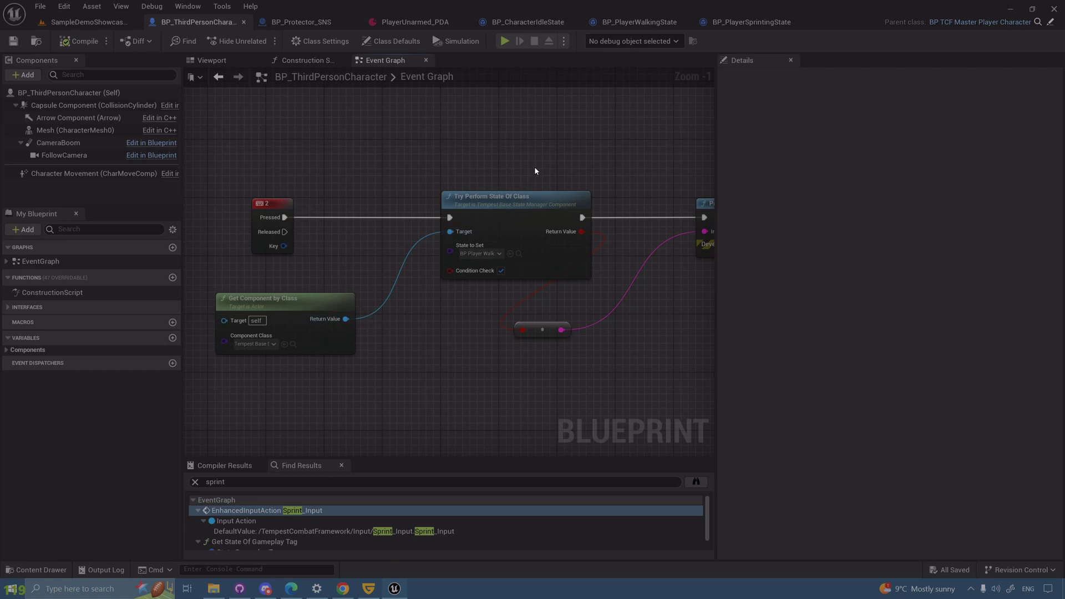
{"action": "left_click", "coordinate": [481, 254]}
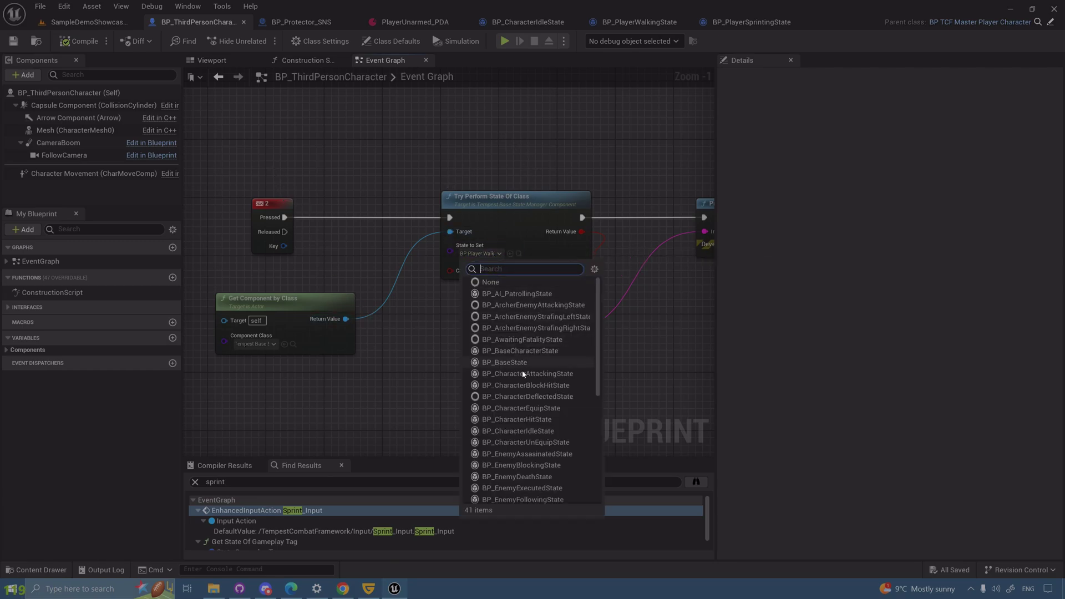
{"action": "left_click", "coordinate": [373, 420]}
{"action": "right_click_drag", "start_coordinate": [373, 402], "coordinate": [385, 362]}
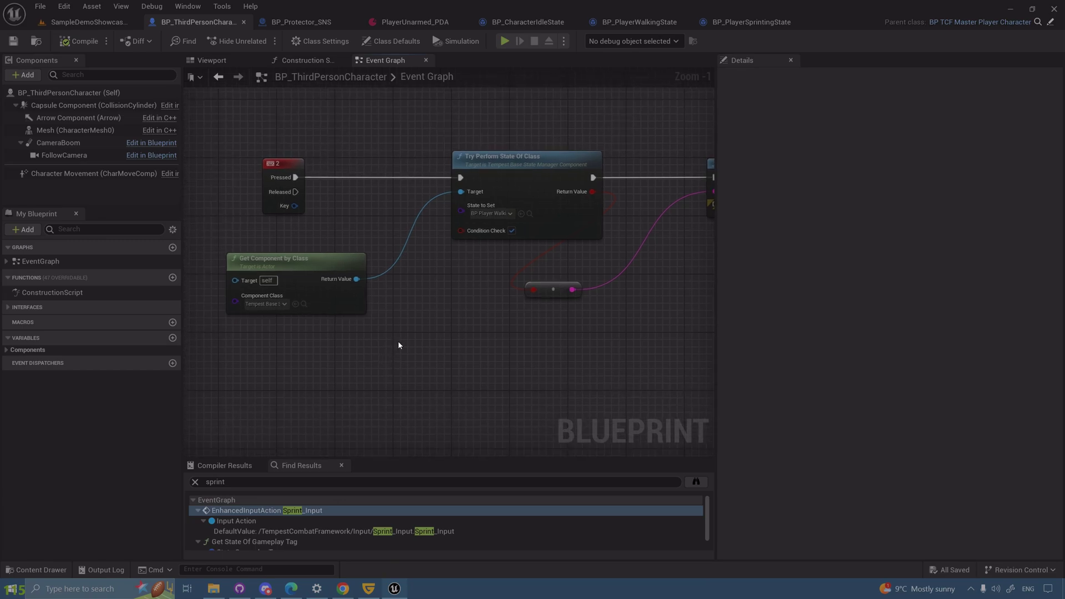
Open the Reference Viewer for the BP_ThirdPersonCharacter asset and expand its collapsed dependencies
{"action": "left_click", "coordinate": [36, 41]}
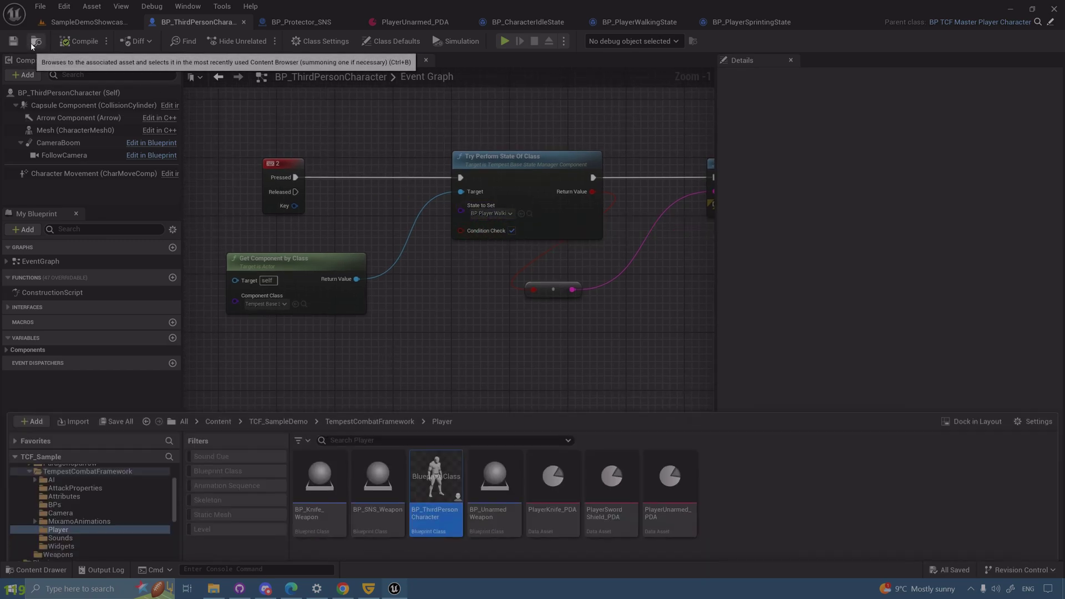
{"action": "right_click", "coordinate": [452, 430]}
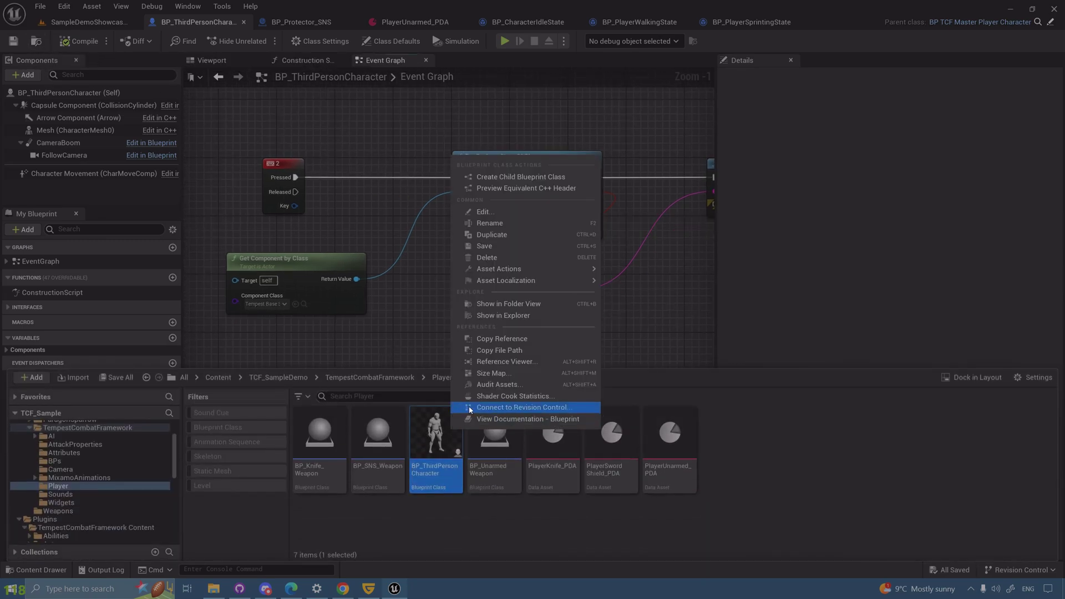
{"action": "left_click", "coordinate": [527, 364]}
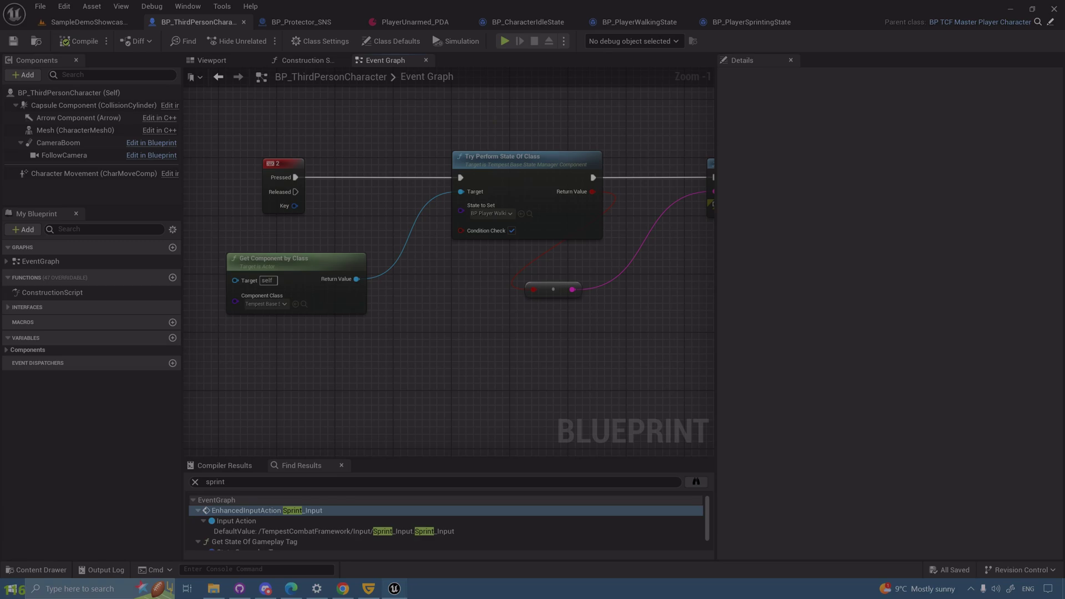
{"action": "scroll", "coordinate": [466, 315], "scroll_direction": "up", "scroll_amount": 3}
{"action": "right_click_drag", "start_coordinate": [538, 267], "coordinate": [264, 555]}
{"action": "right_click_drag", "start_coordinate": [482, 250], "coordinate": [432, 505]}
{"action": "scroll", "coordinate": [666, 269], "scroll_direction": "down", "scroll_amount": 4}
{"action": "right_click_drag", "start_coordinate": [728, 429], "coordinate": [734, 223]}
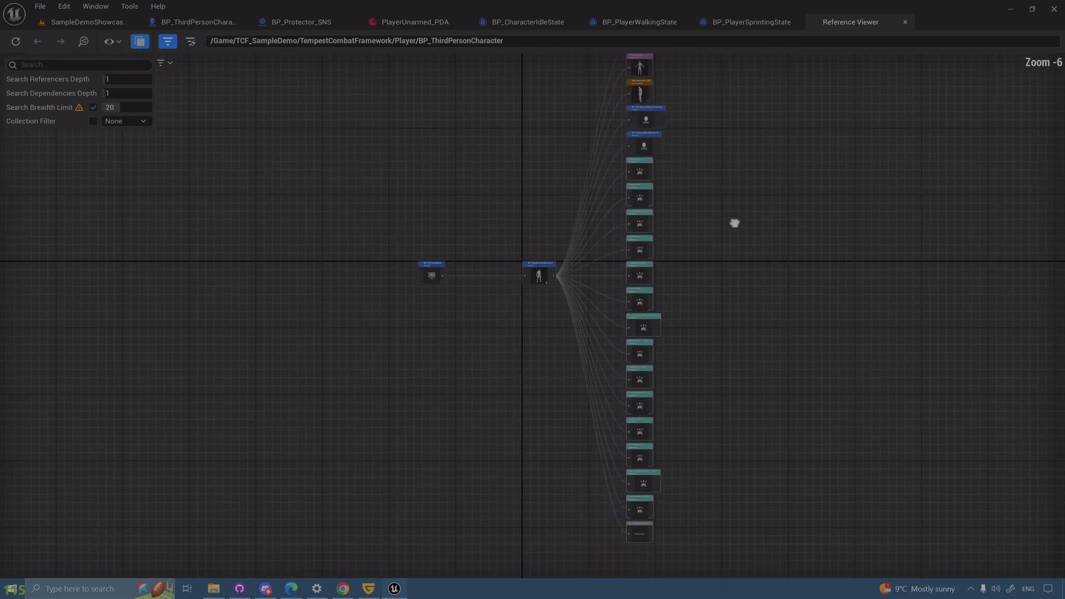
{"action": "scroll", "coordinate": [647, 527], "scroll_direction": "up", "scroll_amount": 5}
{"action": "right_click_drag", "start_coordinate": [647, 526], "coordinate": [621, 361]}
{"action": "double_click", "coordinate": [616, 378]}
Examine the dependencies of BP_ThirdPersonCharacter in the reference graph, focusing on its reference to BP_PlayerWalkingState
{"action": "right_click_drag", "start_coordinate": [765, 411], "coordinate": [776, 312]}
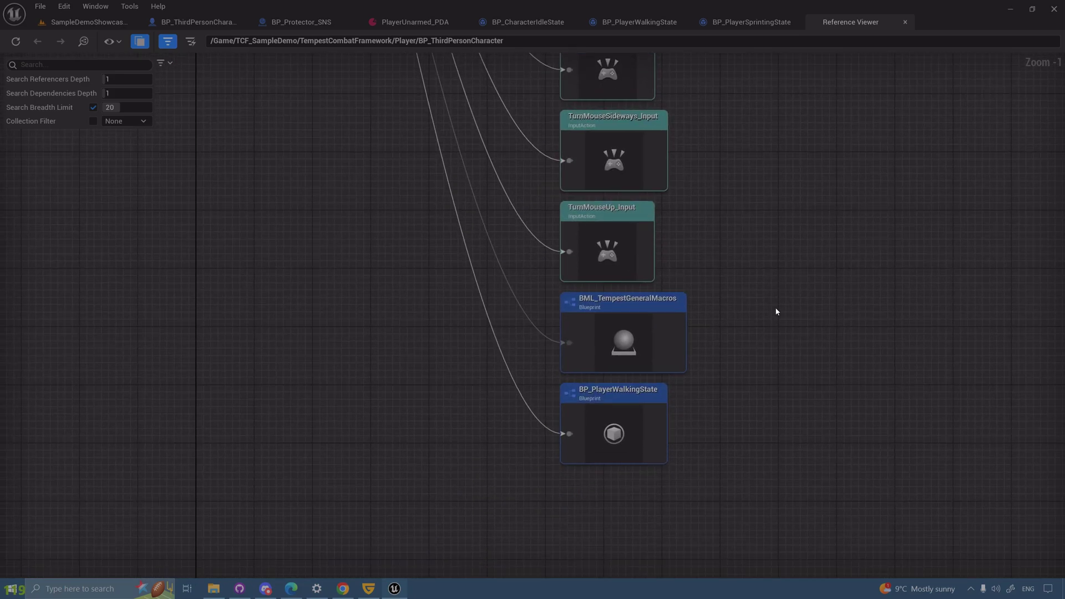
{"action": "scroll", "coordinate": [559, 481], "scroll_direction": "down", "scroll_amount": 4}
{"action": "right_click_drag", "start_coordinate": [470, 134], "coordinate": [509, 308]}
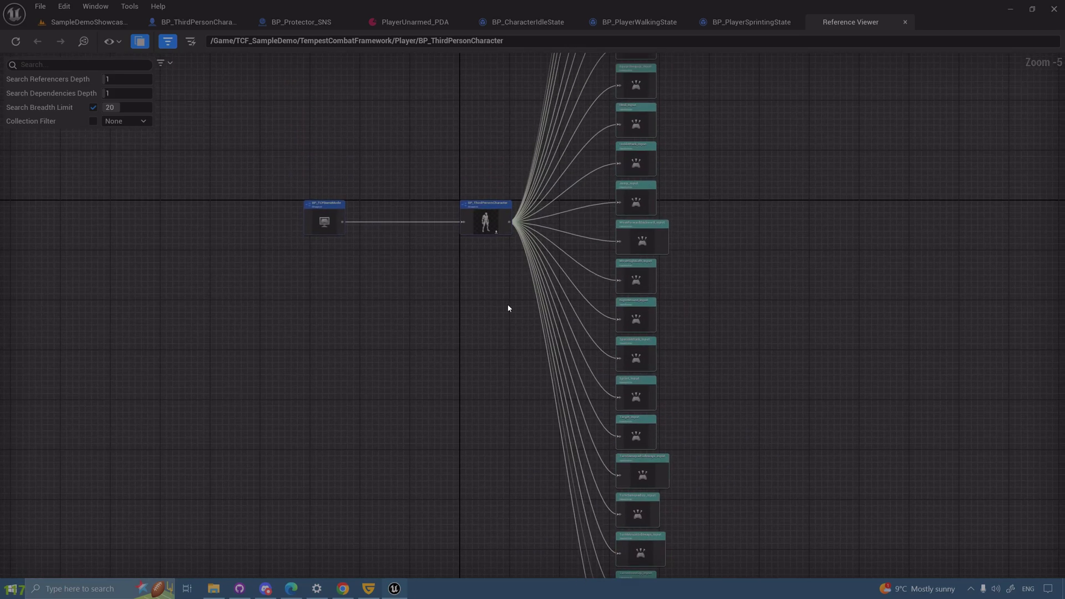
{"action": "scroll", "coordinate": [491, 222], "scroll_direction": "up", "scroll_amount": 5}
{"action": "right_click_drag", "start_coordinate": [574, 446], "coordinate": [384, 49]}
{"action": "scroll", "coordinate": [843, 488], "scroll_direction": "down", "scroll_amount": 5}
{"action": "right_click_drag", "start_coordinate": [843, 488], "coordinate": [702, 271]}
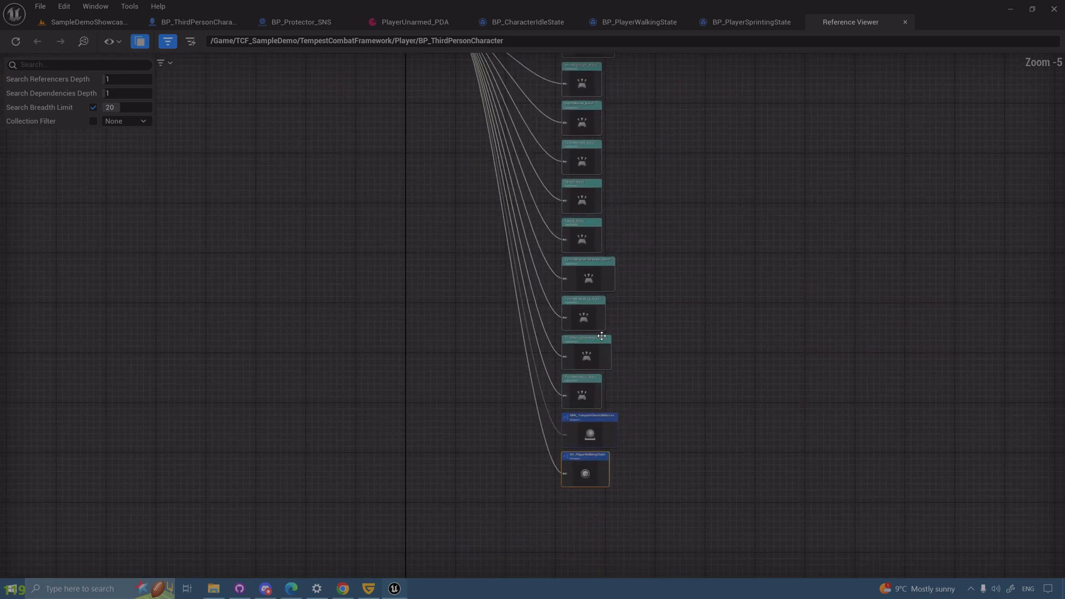
{"action": "right_click_drag", "start_coordinate": [602, 336], "coordinate": [616, 192]}
{"action": "scroll", "coordinate": [617, 289], "scroll_direction": "up", "scroll_amount": 5}
{"action": "scroll", "coordinate": [723, 178], "scroll_direction": "down", "scroll_amount": 5}
{"action": "right_click_drag", "start_coordinate": [723, 178], "coordinate": [666, 389]}
{"action": "right_click_drag", "start_coordinate": [667, 308], "coordinate": [627, 574]}
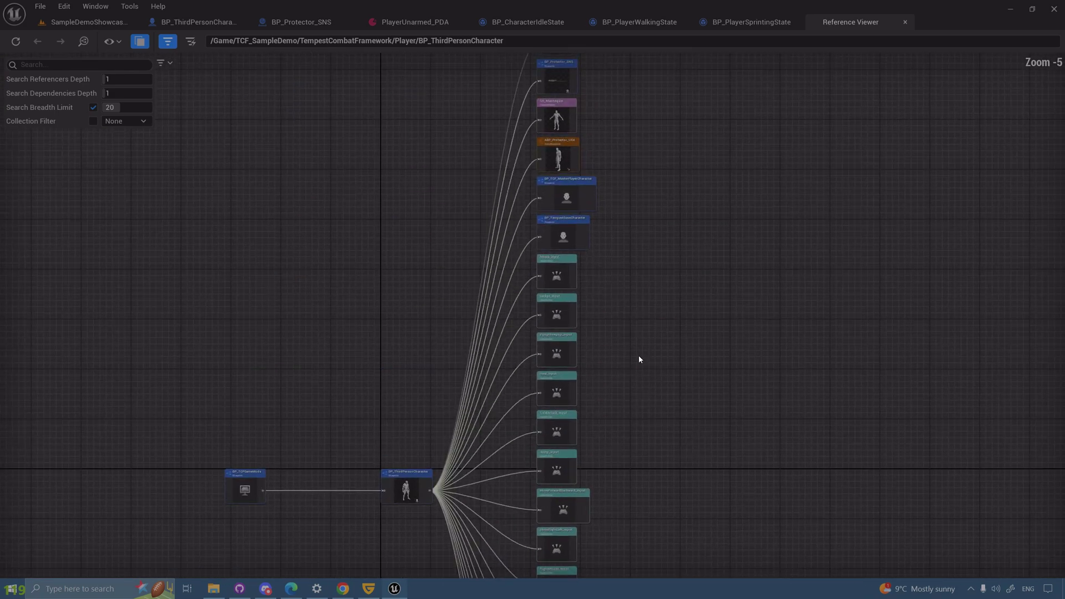
{"action": "right_click_drag", "start_coordinate": [639, 359], "coordinate": [639, 528]}
{"action": "scroll", "coordinate": [567, 347], "scroll_direction": "up", "scroll_amount": 5}
{"action": "right_click_drag", "start_coordinate": [677, 217], "coordinate": [671, 338]}
{"action": "scroll", "coordinate": [671, 337], "scroll_direction": "down", "scroll_amount": 5}
{"action": "right_click_drag", "start_coordinate": [717, 444], "coordinate": [719, 61]}
{"action": "right_click_drag", "start_coordinate": [657, 380], "coordinate": [657, 261]}
{"action": "left_click", "coordinate": [647, 260]}
{"action": "scroll", "coordinate": [657, 259], "scroll_direction": "up", "scroll_amount": 5}
{"action": "scroll", "coordinate": [435, 270], "scroll_direction": "down", "scroll_amount": 2}
{"action": "right_click_drag", "start_coordinate": [436, 270], "coordinate": [556, 388]}
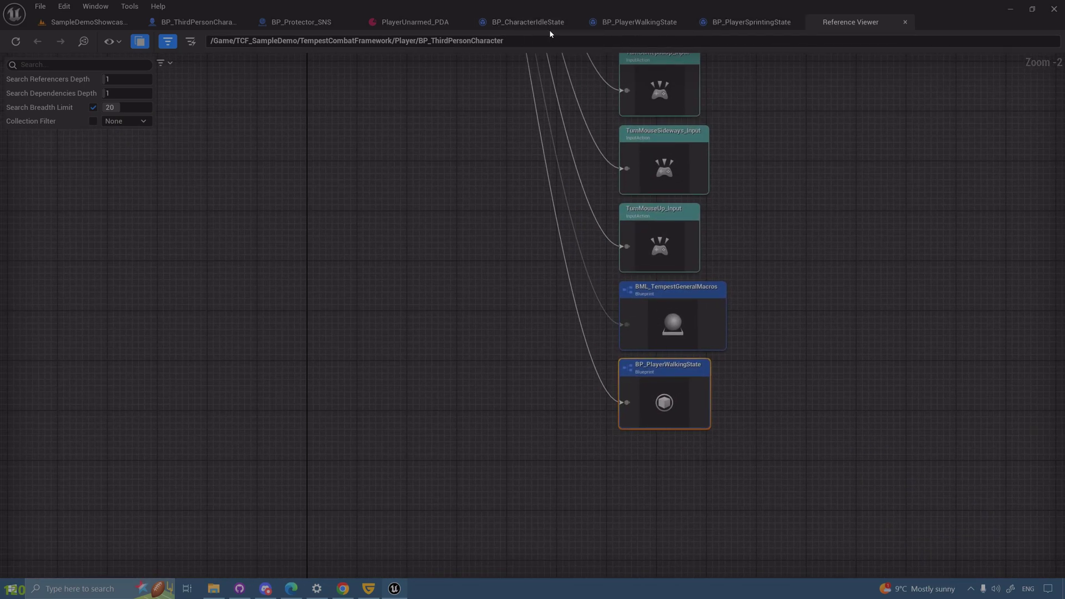
In the BP_ThirdPersonCharacter event graph, add a Get State Of Gameplay Tag node from Get Component by Class and place it below
{"action": "left_click", "coordinate": [194, 22]}
{"action": "left_click_drag", "start_coordinate": [334, 279], "coordinate": [349, 261]}
{"action": "scroll", "coordinate": [285, 292], "scroll_direction": "up", "scroll_amount": 1}
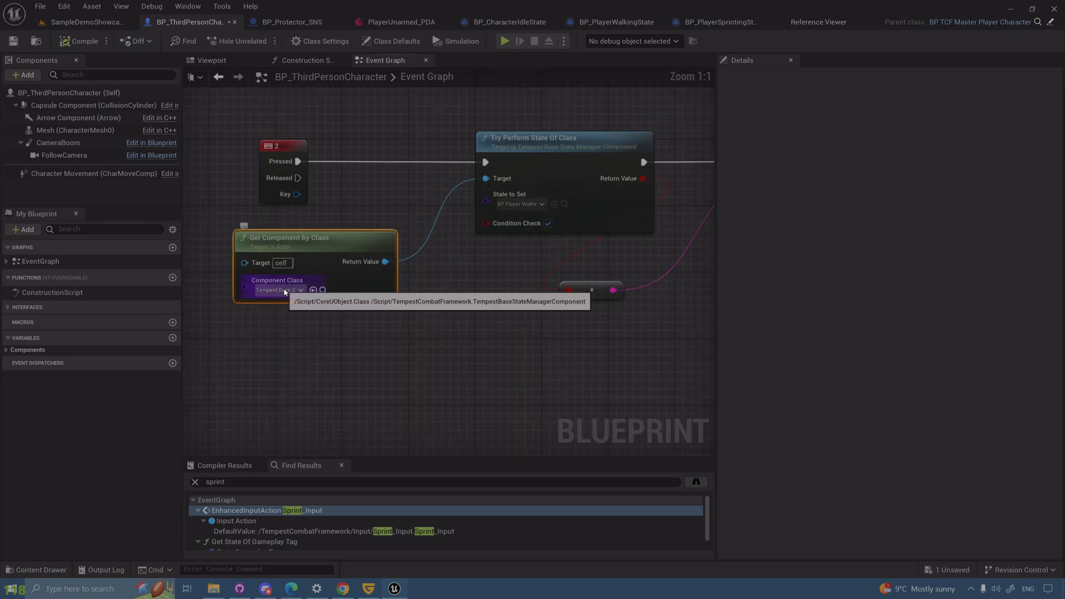
{"action": "left_click_drag", "start_coordinate": [385, 261], "coordinate": [427, 411]}
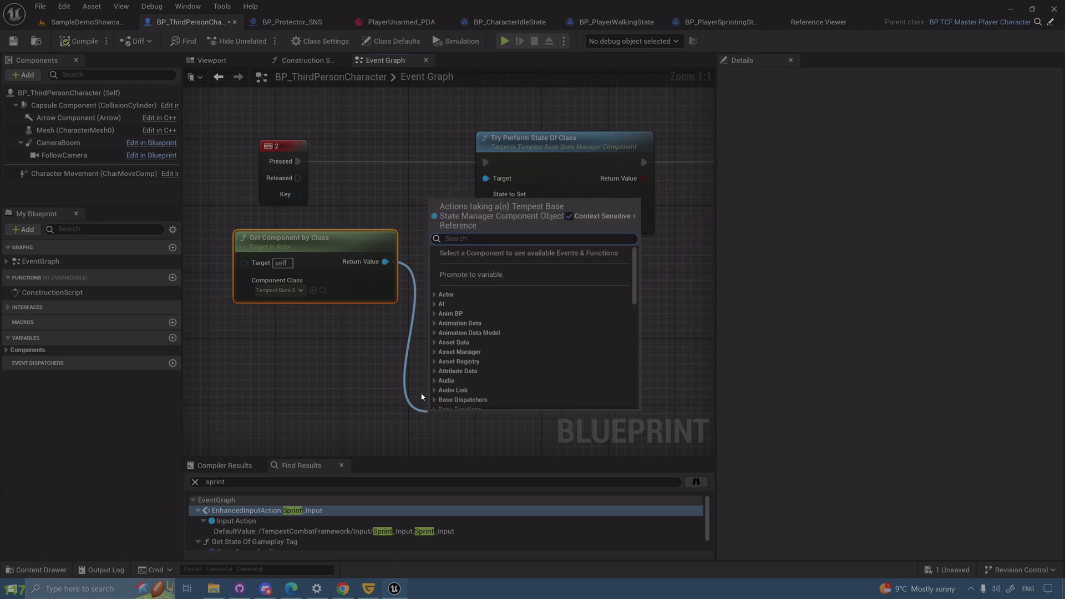
{"action": "type", "text": "get gamepla"}
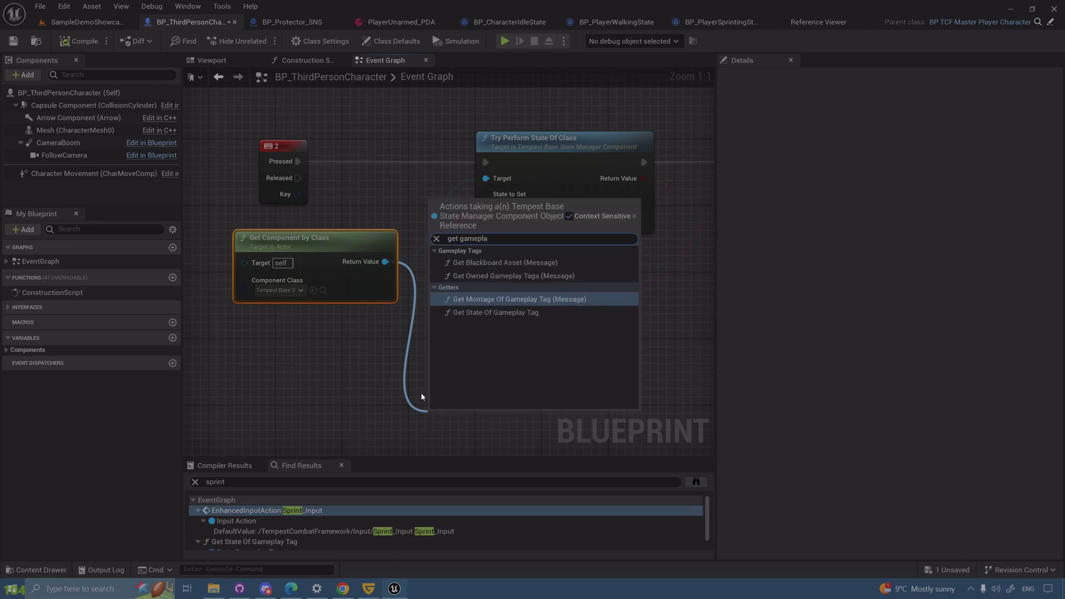
{"action": "key", "text": "Down"}
{"action": "key", "text": "Return"}
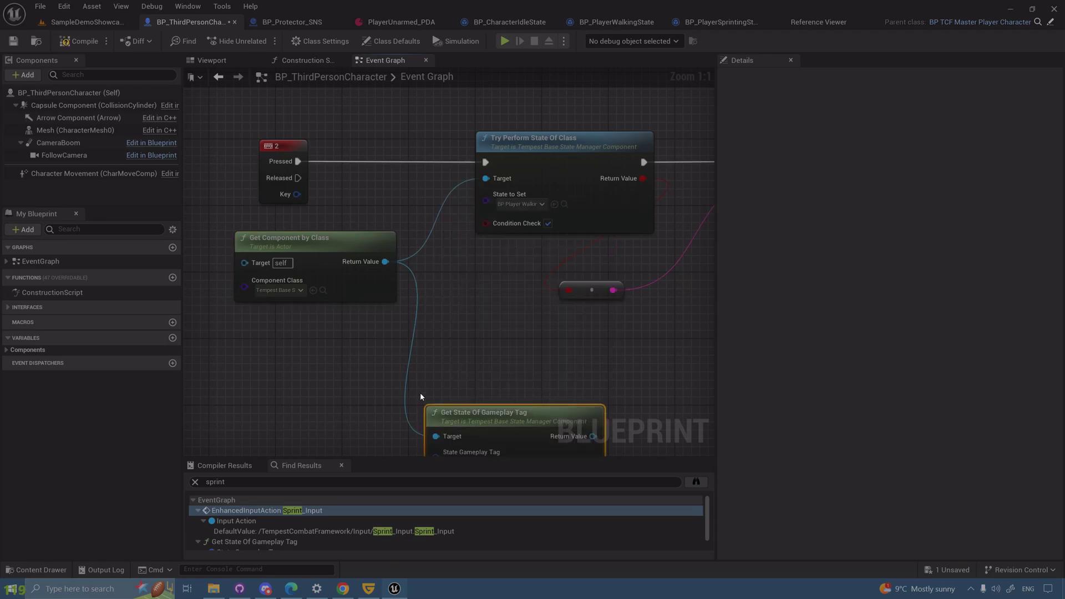
{"action": "left_click_drag", "start_coordinate": [529, 435], "coordinate": [364, 361]}
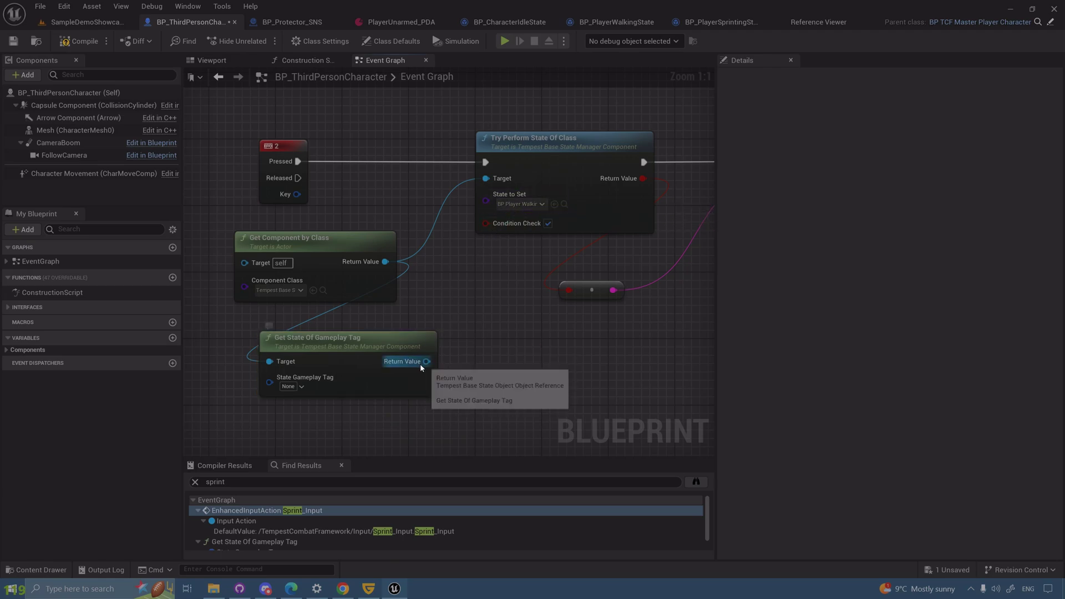
Clear the State to Set class on the key 2 event's Try Perform State Of Class node and compile
{"action": "left_click", "coordinate": [525, 204]}
{"action": "left_click", "coordinate": [531, 262]}
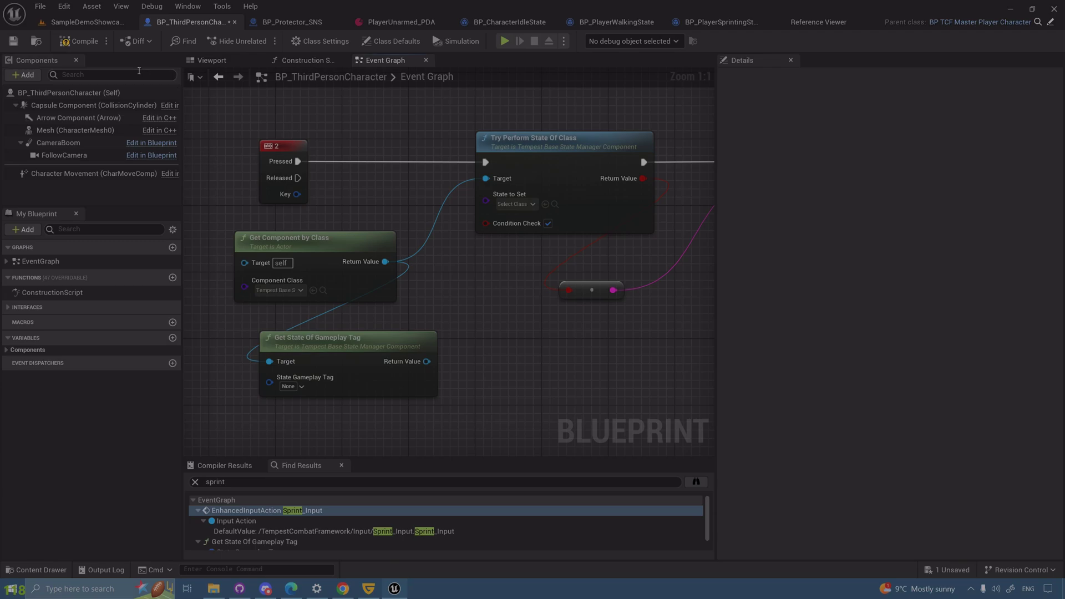
{"action": "left_click", "coordinate": [78, 41]}
Connect the Get State Of Gameplay Tag result to State to Set through a Get Class node and arrange both nodes below Get Component by Class
{"action": "left_click_drag", "start_coordinate": [426, 362], "coordinate": [506, 202]}
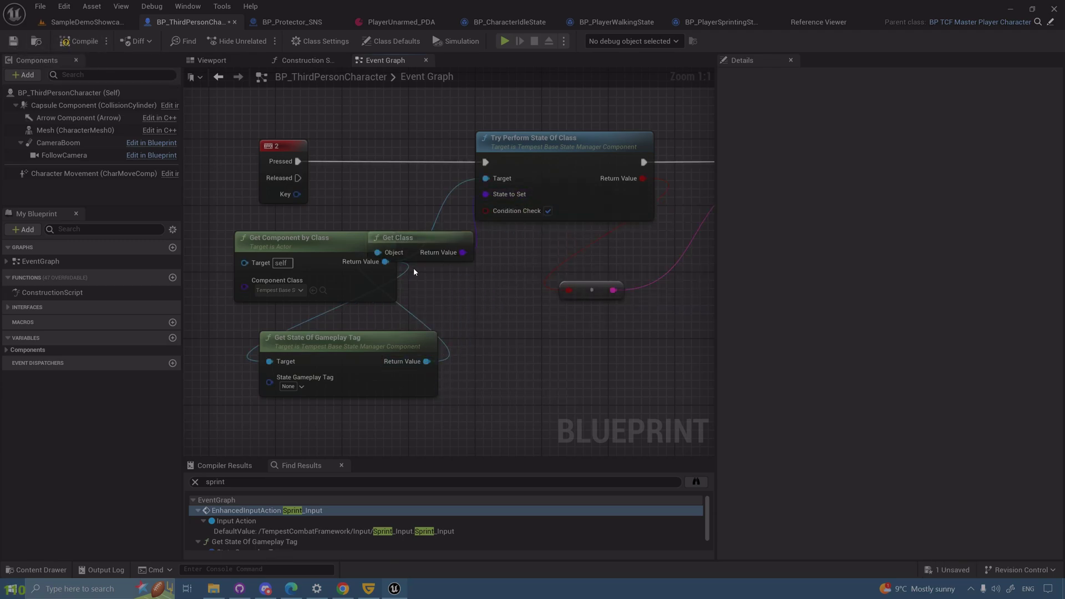
{"action": "left_click_drag", "start_coordinate": [414, 240], "coordinate": [497, 349]}
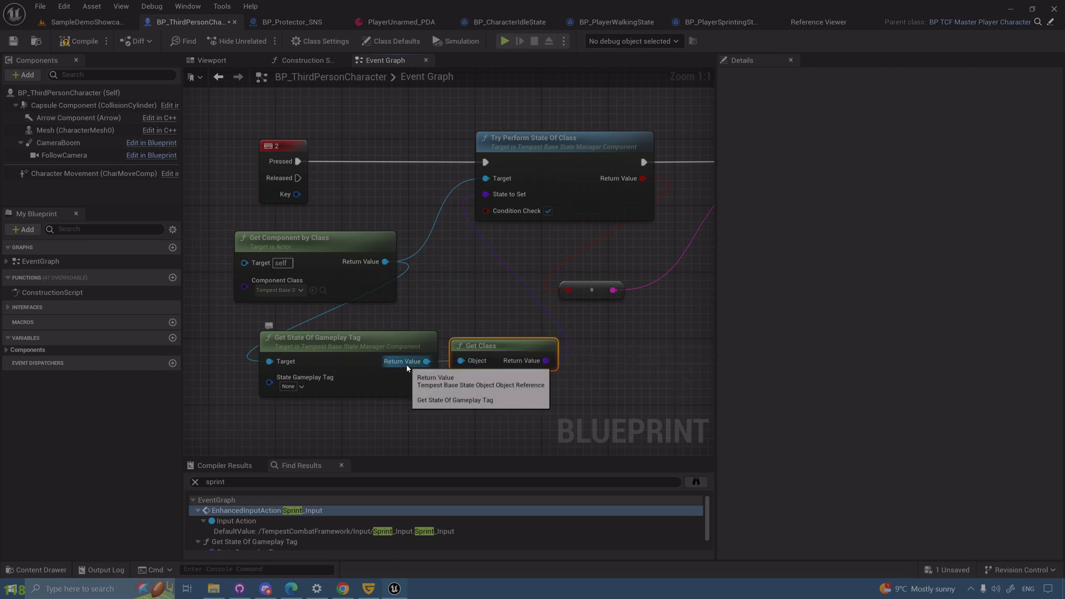
{"action": "left_click_drag", "start_coordinate": [495, 317], "coordinate": [322, 331]}
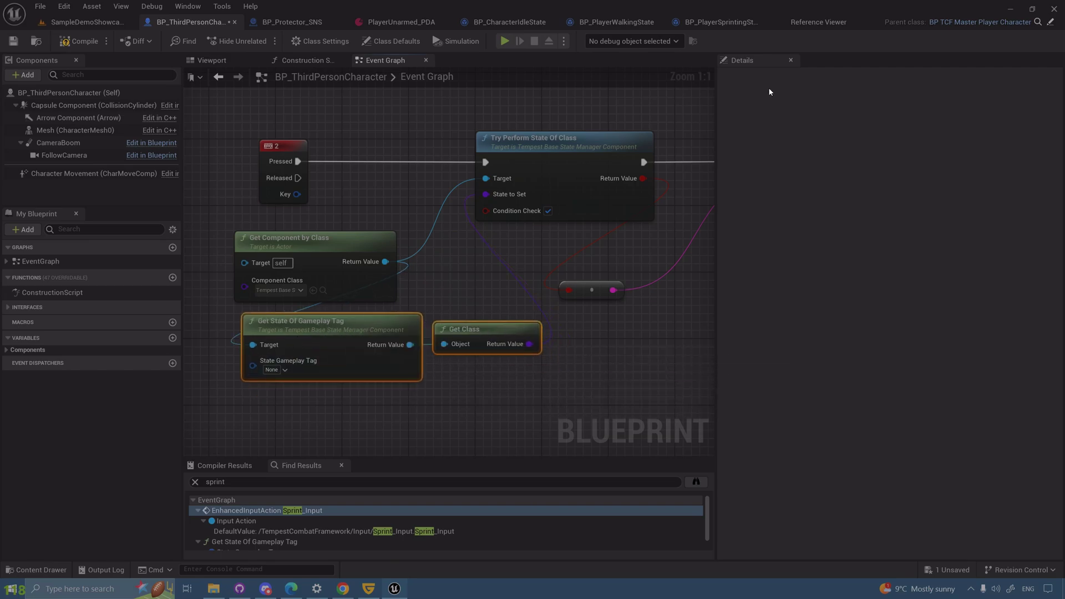
Refresh the Reference Viewer, recheck the expanded dependencies of BP_ThirdPersonCharacter, and close the viewer to return to the event graph
{"action": "left_click", "coordinate": [827, 26]}
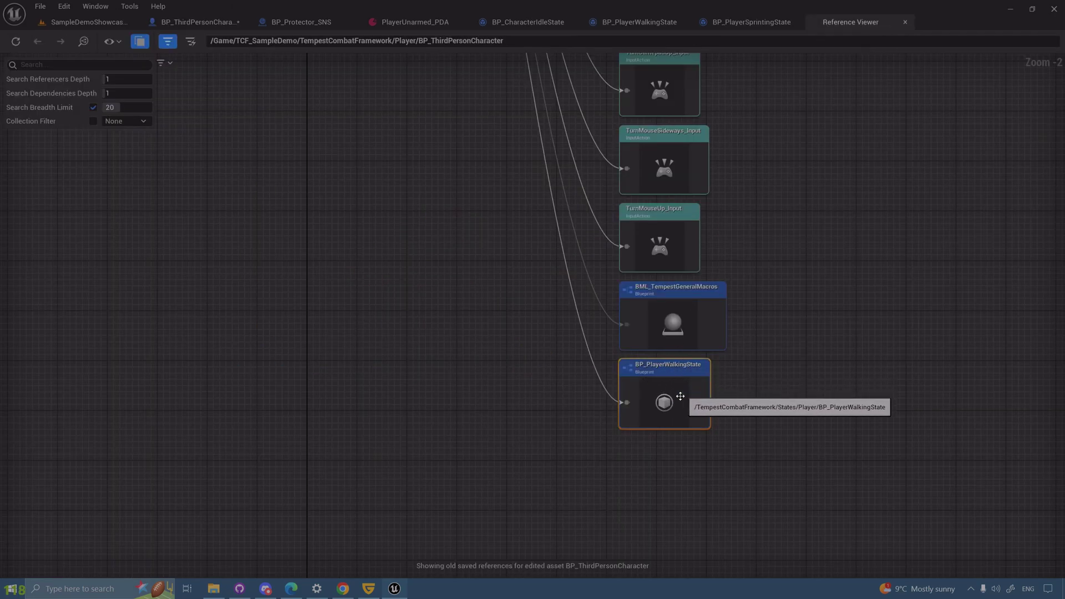
{"action": "left_click", "coordinate": [16, 41]}
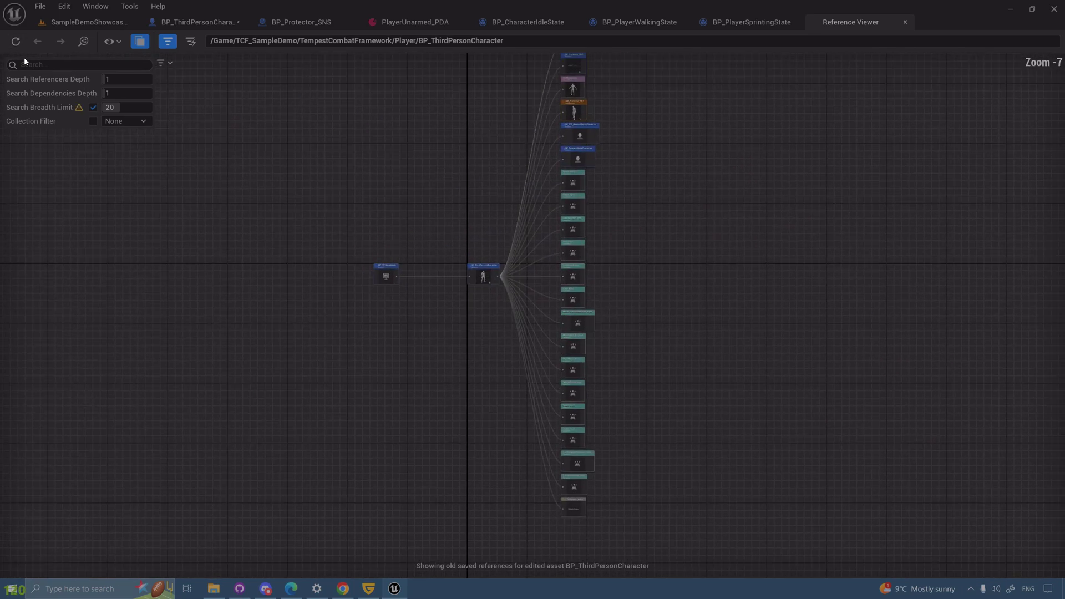
{"action": "scroll", "coordinate": [558, 266], "scroll_direction": "up", "scroll_amount": 7}
{"action": "right_click_drag", "start_coordinate": [749, 471], "coordinate": [739, 178]}
{"action": "scroll", "coordinate": [738, 178], "scroll_direction": "down", "scroll_amount": 6}
{"action": "scroll", "coordinate": [809, 243], "scroll_direction": "down", "scroll_amount": 3}
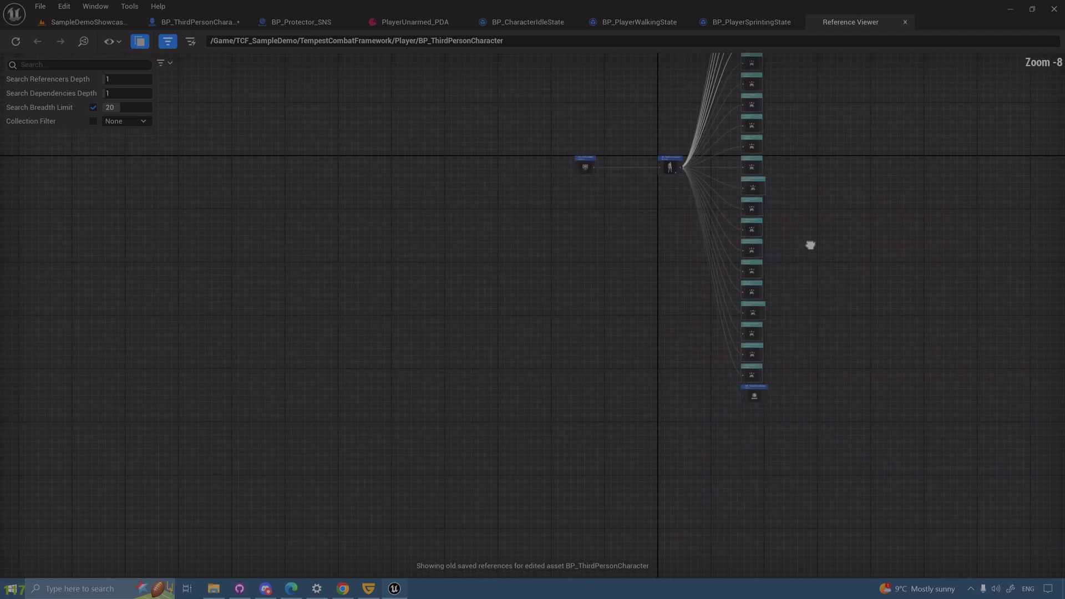
{"action": "scroll", "coordinate": [707, 238], "scroll_direction": "up", "scroll_amount": 5}
{"action": "scroll", "coordinate": [706, 238], "scroll_direction": "down", "scroll_amount": 1}
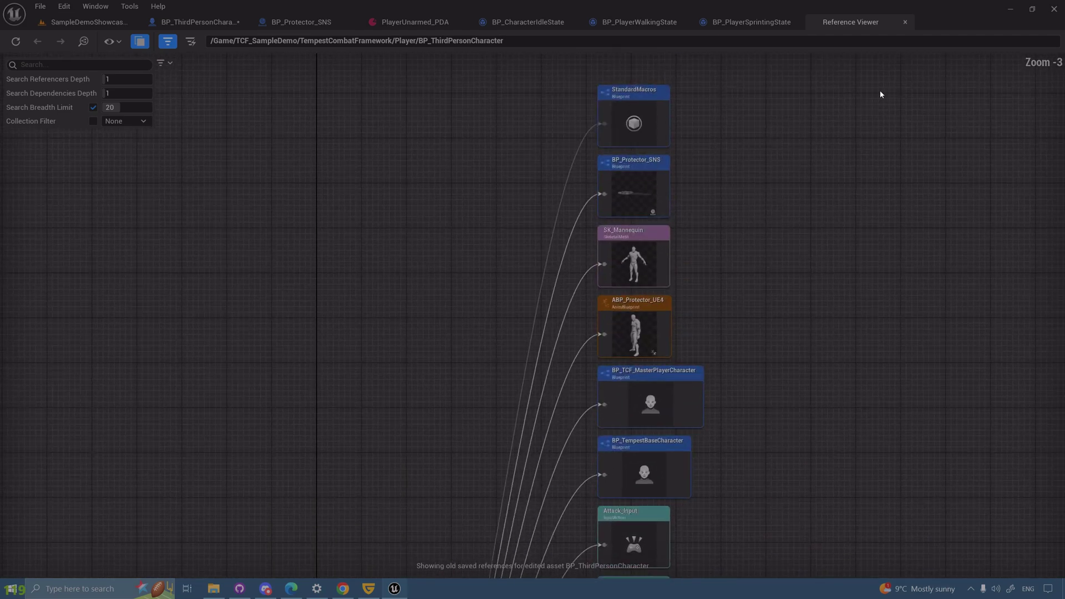
{"action": "left_click", "coordinate": [905, 22]}
{"action": "left_click", "coordinate": [197, 21]}
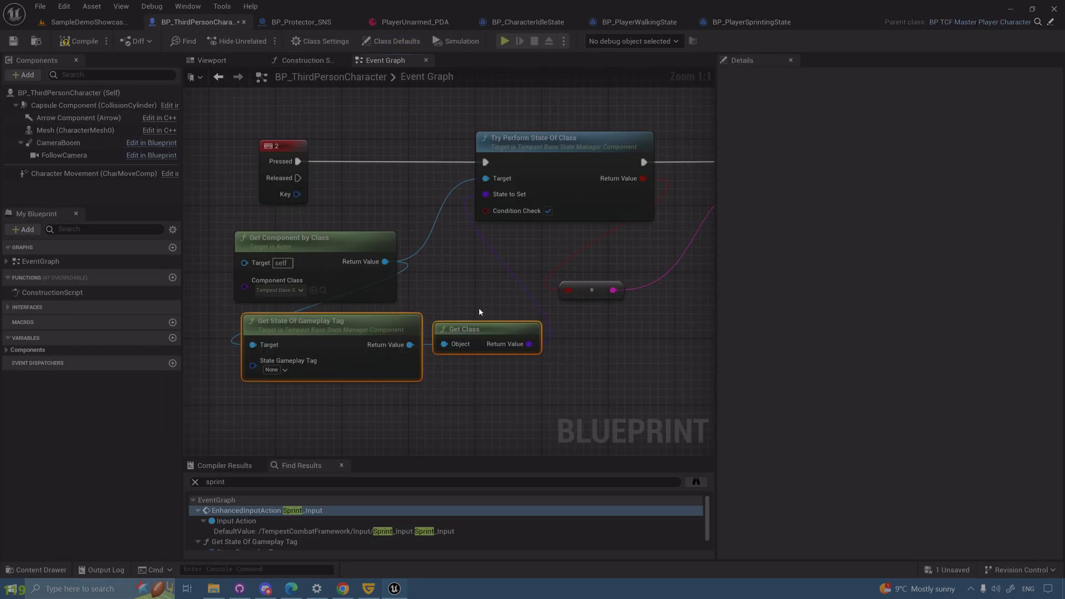
Delete the Get State Of Gameplay Tag and Get Class nodes from the key 2 event chain
{"action": "left_click_drag", "start_coordinate": [242, 411], "coordinate": [242, 411]}
{"action": "left_click", "coordinate": [581, 379]}
{"action": "left_click_drag", "start_coordinate": [615, 334], "coordinate": [388, 373]}
{"action": "key", "text": "Delete"}
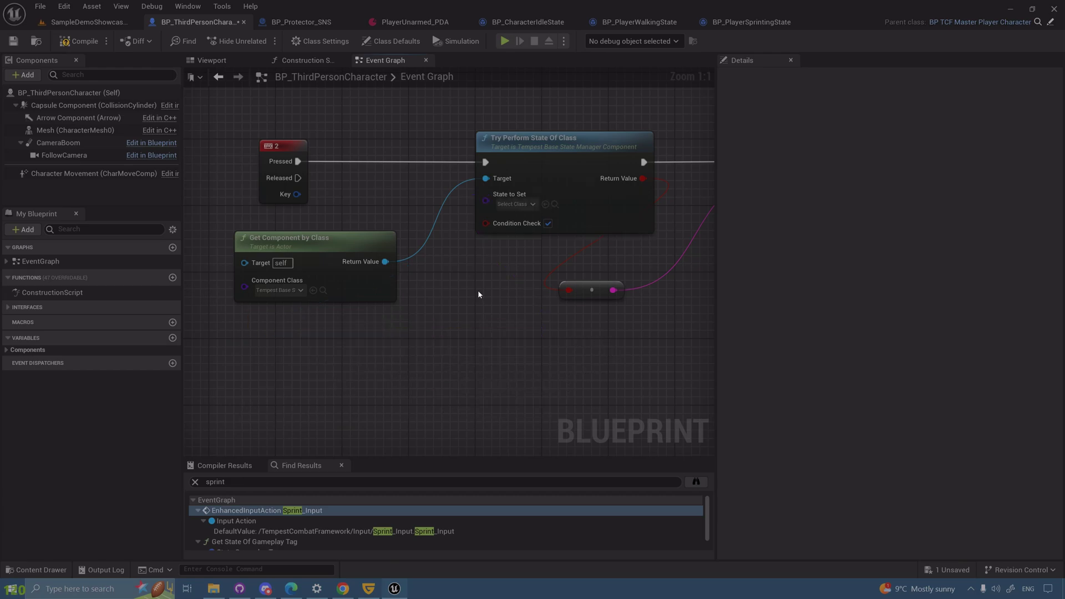
Set State to Set on the Try Perform State Of Class node to BP_CharacterIdleState, then compile and save the blueprint
{"action": "left_click", "coordinate": [516, 204]}
{"action": "left_click", "coordinate": [590, 382]}
{"action": "left_click", "coordinate": [78, 41]}
{"action": "left_click", "coordinate": [13, 41]}
{"action": "scroll", "coordinate": [478, 331], "scroll_direction": "down", "scroll_amount": 2}
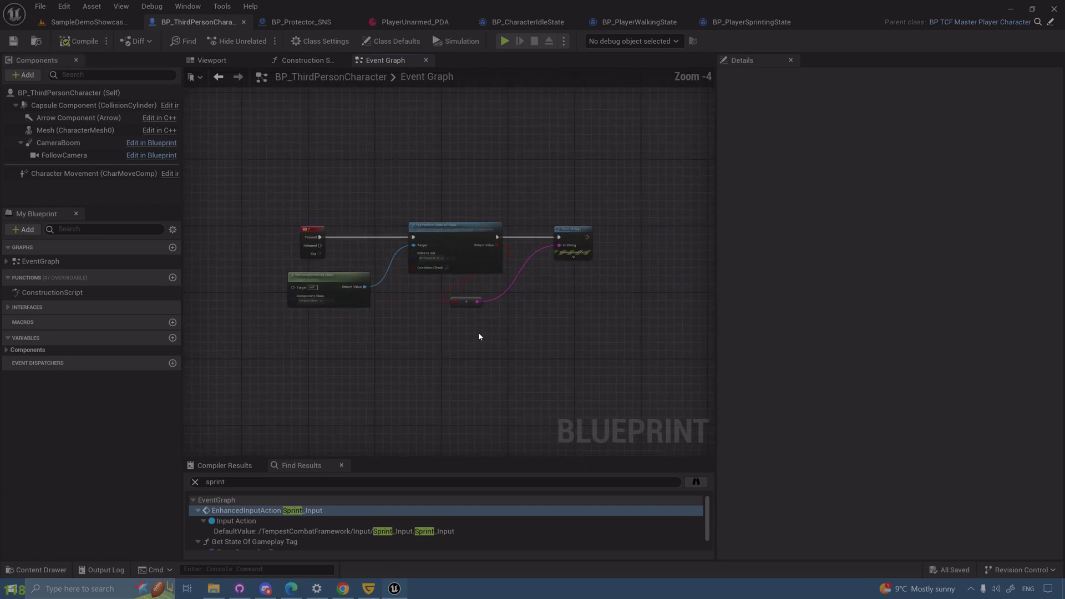
{"action": "key", "text": "ctrl+a"}
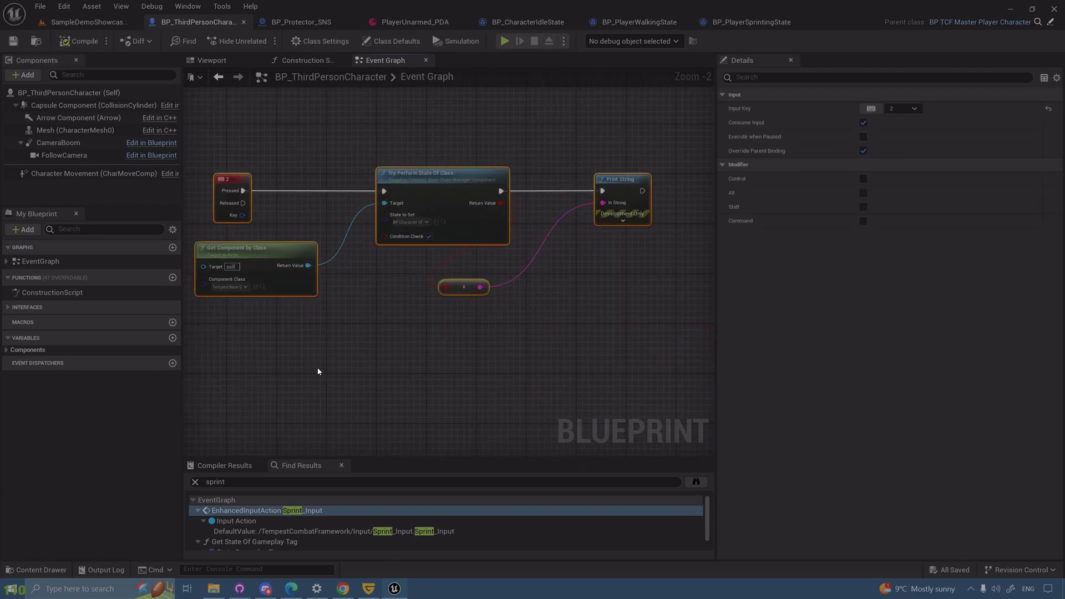
{"action": "left_click", "coordinate": [341, 385]}
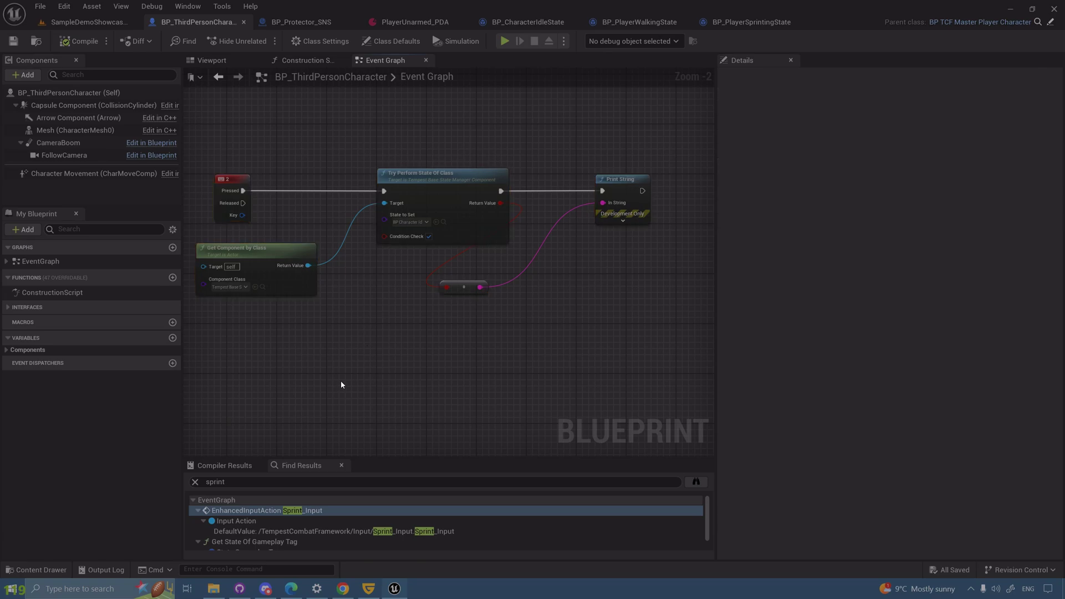
Clear the State to Set class on the key 2 event's Try Perform State Of Class node, and compile and save the blueprint
{"action": "left_click", "coordinate": [411, 222]}
{"action": "left_click", "coordinate": [424, 247]}
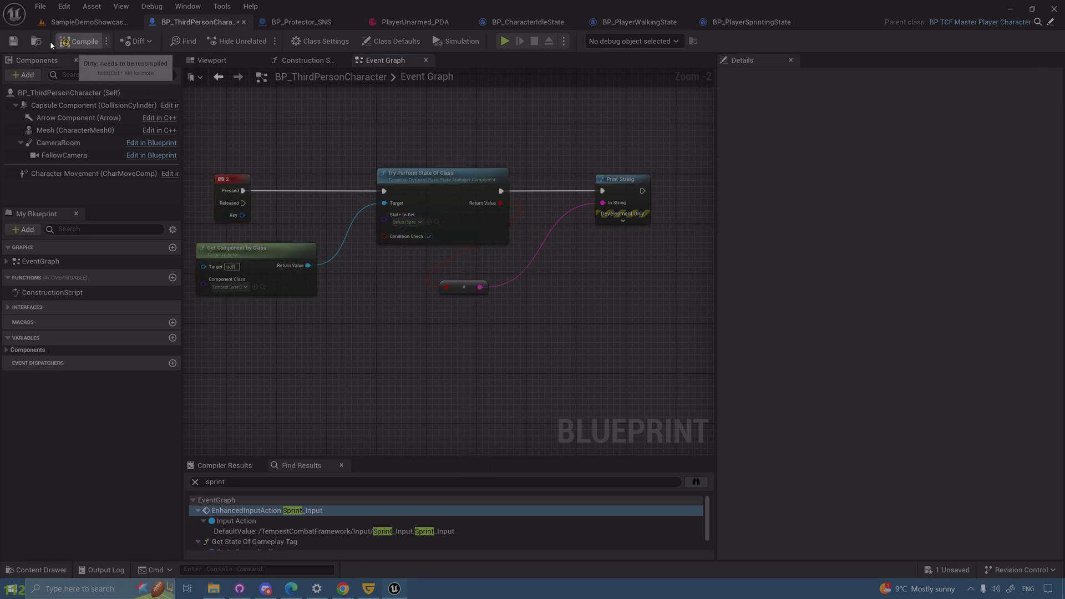
{"action": "left_click", "coordinate": [78, 41]}
{"action": "left_click", "coordinate": [13, 41]}
Examine the Try Perform State Of Class chain that gets its state through Get State Of Gameplay Tag with State.Sprint
{"action": "scroll", "coordinate": [392, 290], "scroll_direction": "down", "scroll_amount": 3}
{"action": "scroll", "coordinate": [510, 211], "scroll_direction": "up", "scroll_amount": 2}
{"action": "scroll", "coordinate": [509, 212], "scroll_direction": "up", "scroll_amount": 1}
{"action": "right_click_drag", "start_coordinate": [542, 284], "coordinate": [419, 360]}
{"action": "left_click_drag", "start_coordinate": [286, 362], "coordinate": [688, 161]}
{"action": "scroll", "coordinate": [501, 341], "scroll_direction": "down", "scroll_amount": 4}
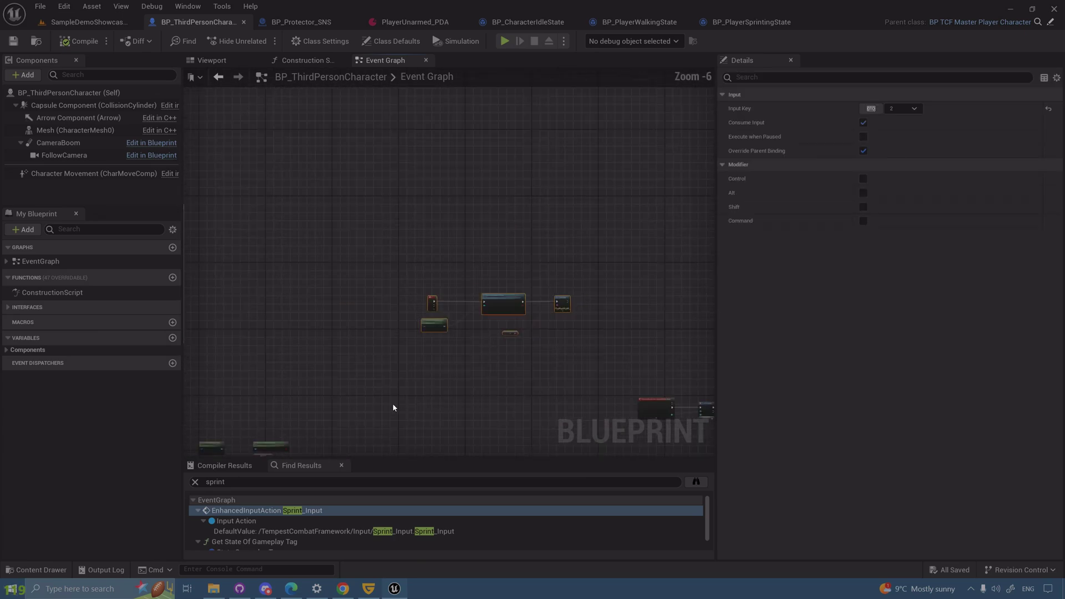
{"action": "right_click_drag", "start_coordinate": [394, 405], "coordinate": [594, 149]}
{"action": "scroll", "coordinate": [440, 281], "scroll_direction": "up", "scroll_amount": 4}
{"action": "right_click_drag", "start_coordinate": [440, 280], "coordinate": [496, 124]}
{"action": "right_click_drag", "start_coordinate": [593, 267], "coordinate": [391, 317]}
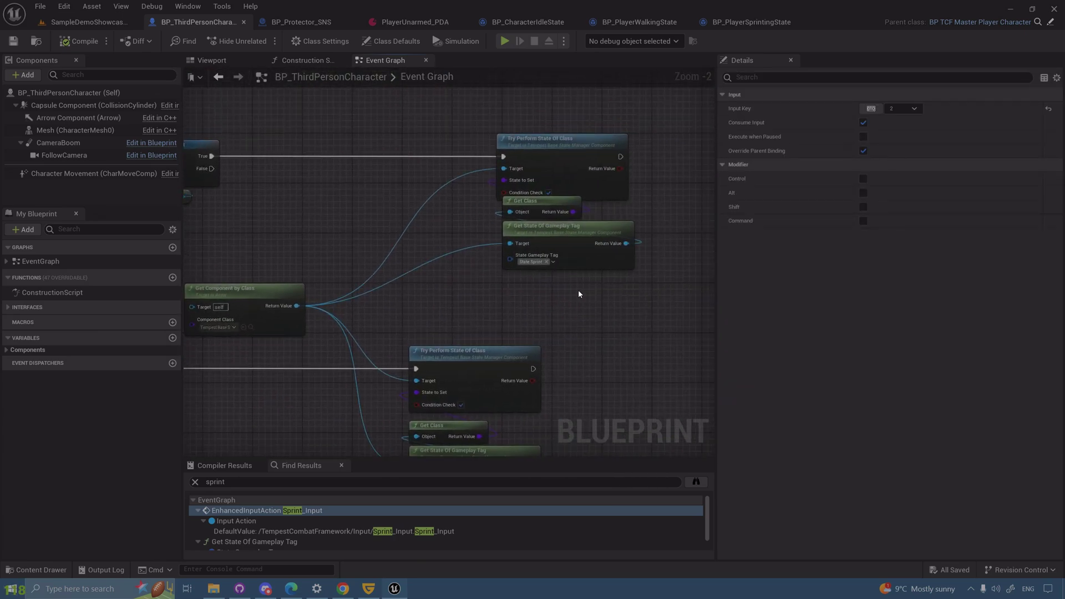
{"action": "scroll", "coordinate": [579, 294], "scroll_direction": "up", "scroll_amount": 1}
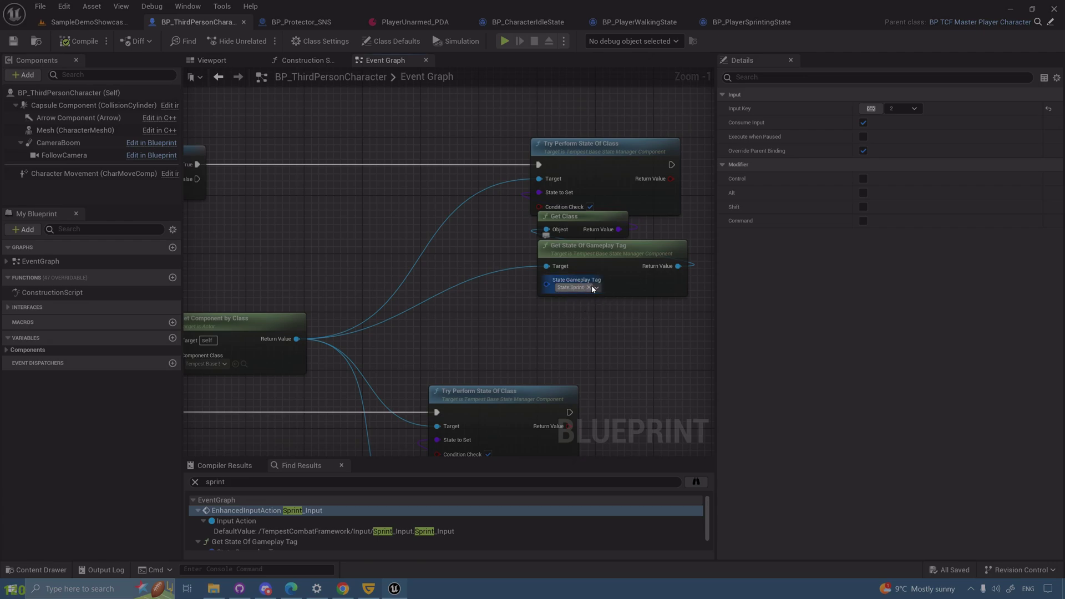
{"action": "right_click_drag", "start_coordinate": [581, 291], "coordinate": [471, 310]}
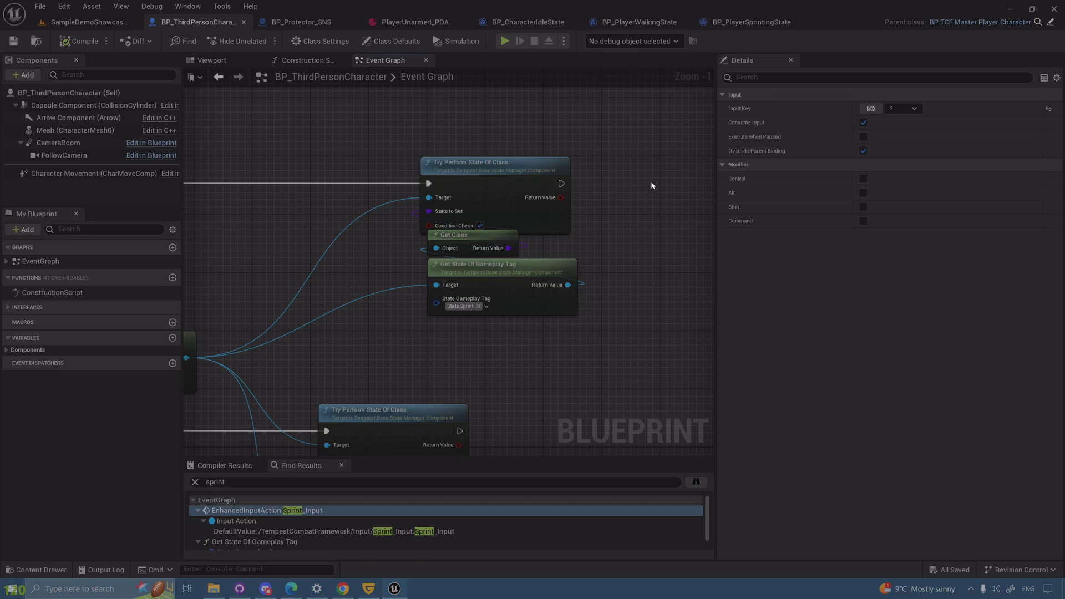
{"action": "scroll", "coordinate": [651, 181], "scroll_direction": "down", "scroll_amount": 2}
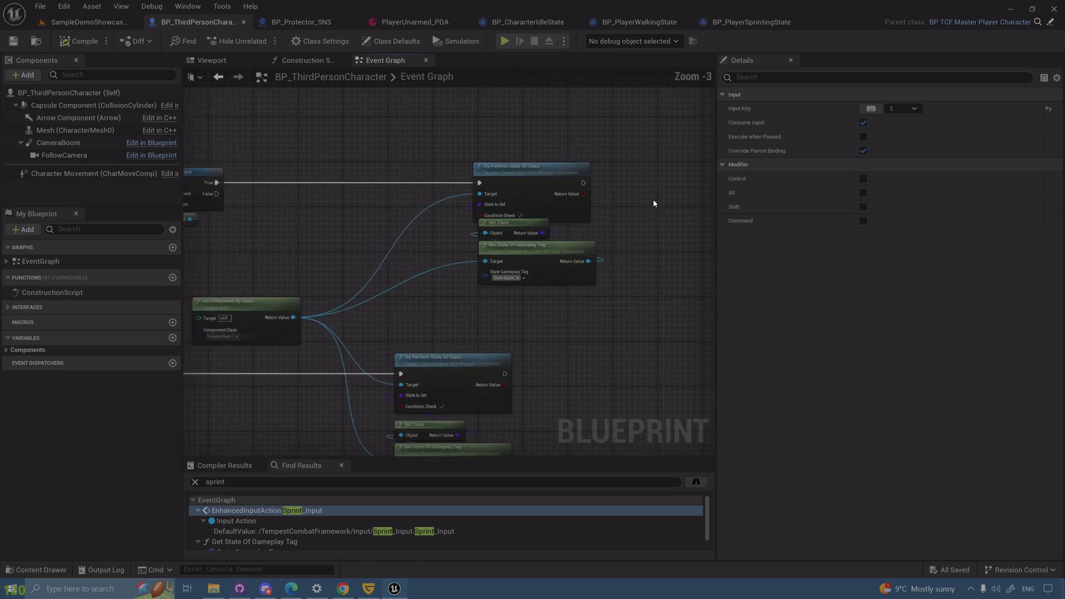
{"action": "scroll", "coordinate": [644, 218], "scroll_direction": "up", "scroll_amount": 3}
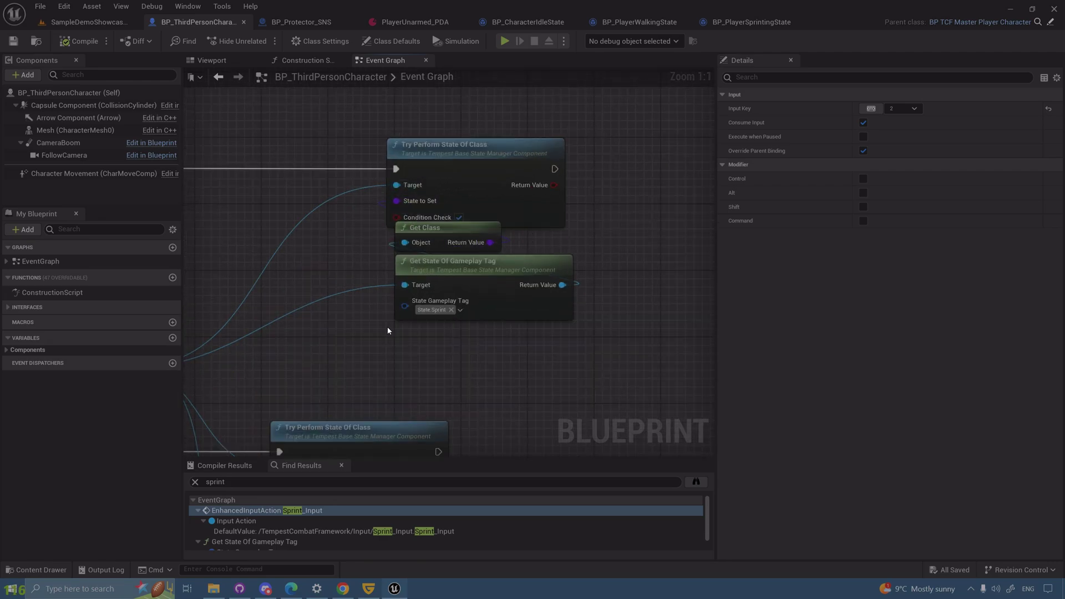
{"action": "mouse_move", "coordinate": [387, 328]}
{"action": "right_mouse_down"}
{"action": "mouse_move", "coordinate": [543, 326]}
{"action": "mouse_move", "coordinate": [377, 345]}
{"action": "right_mouse_up"}
{"action": "scroll", "coordinate": [543, 327], "scroll_direction": "down", "scroll_amount": 2}
Check the State Gameplay Tag in BP_PlayerWalkingState's class defaults and inspect its CanPerformState function
{"action": "left_click", "coordinate": [639, 22]}
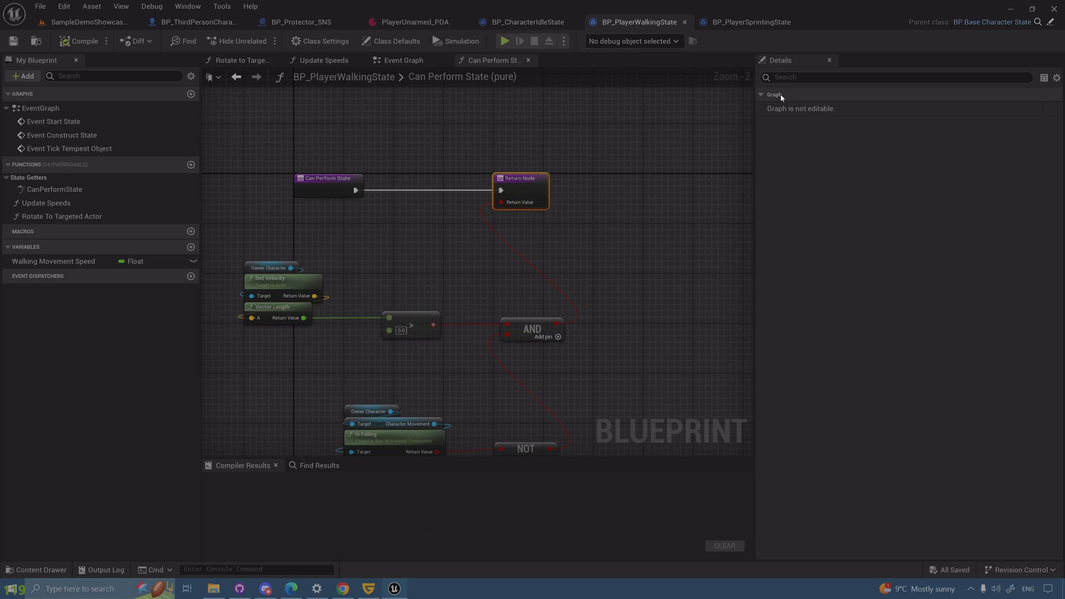
{"action": "left_click", "coordinate": [391, 42]}
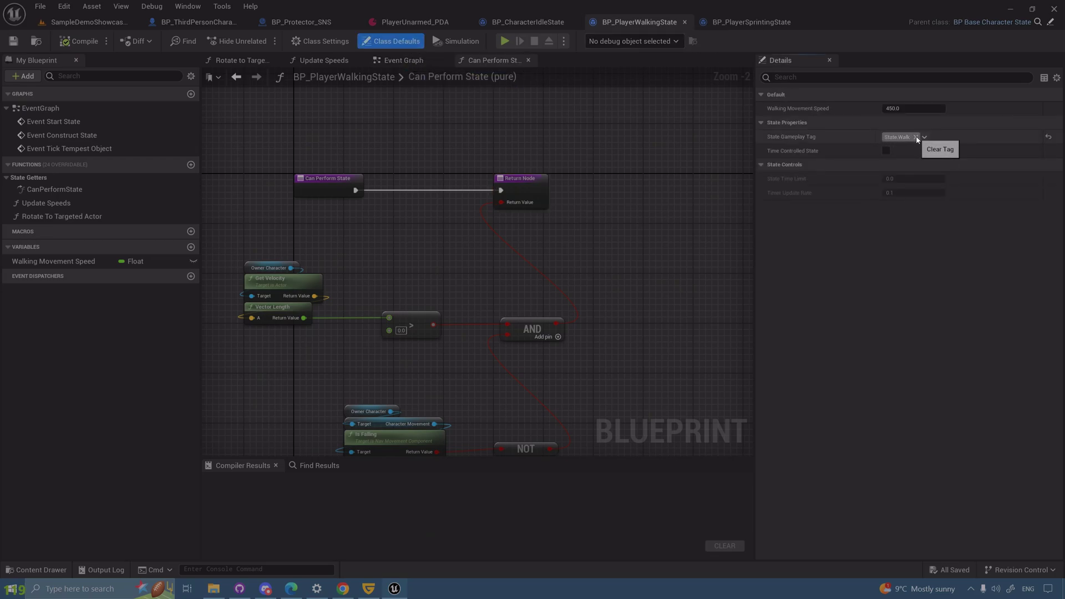
{"action": "left_click", "coordinate": [97, 190]}
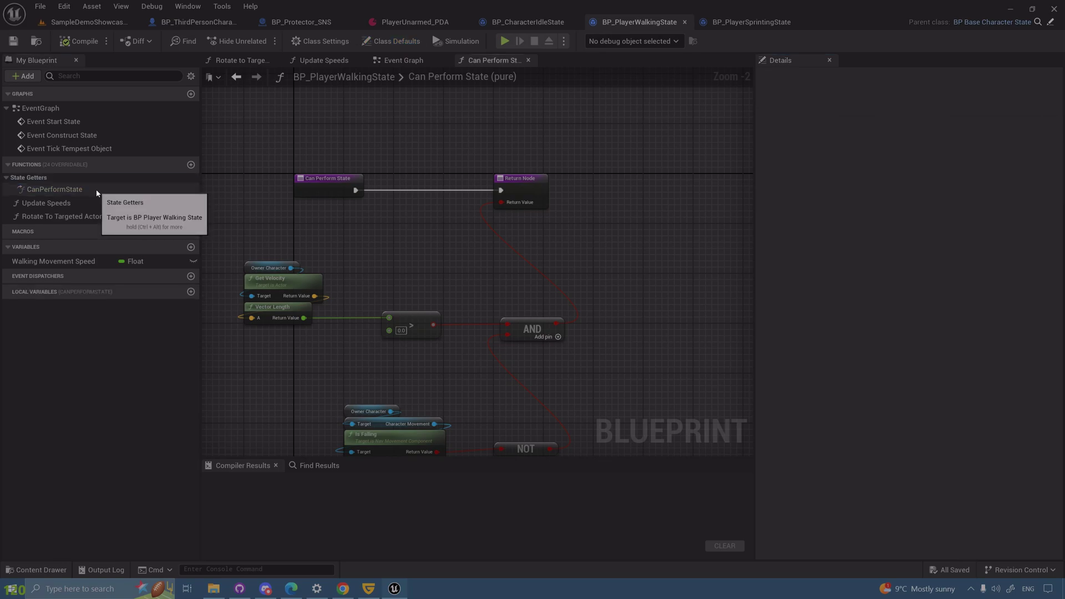
{"action": "scroll", "coordinate": [533, 241], "scroll_direction": "down", "scroll_amount": 2}
{"action": "right_click", "coordinate": [653, 214]}
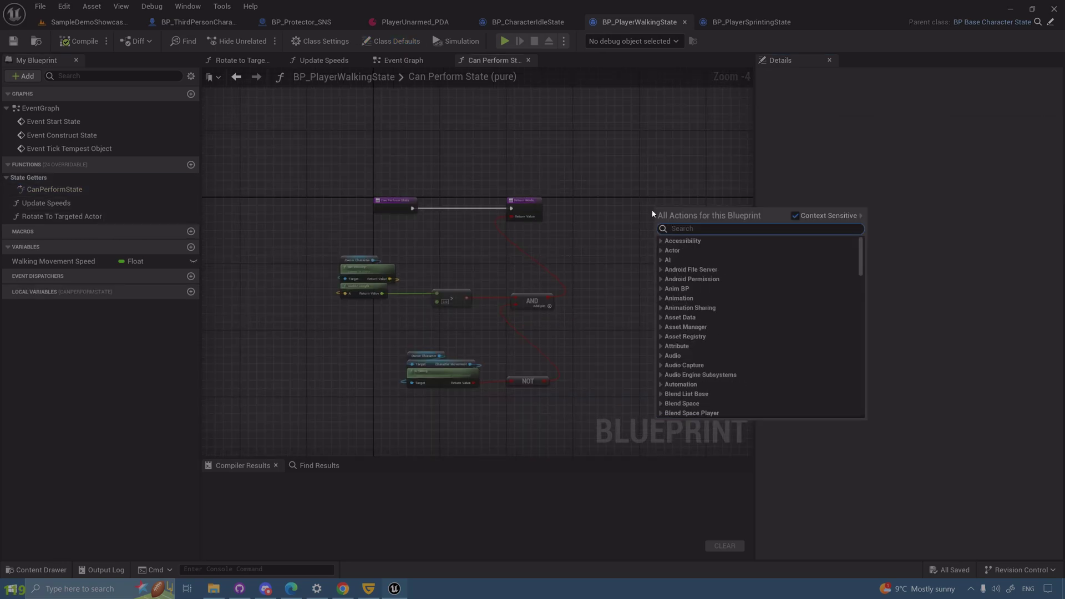
{"action": "left_click", "coordinate": [623, 203]}
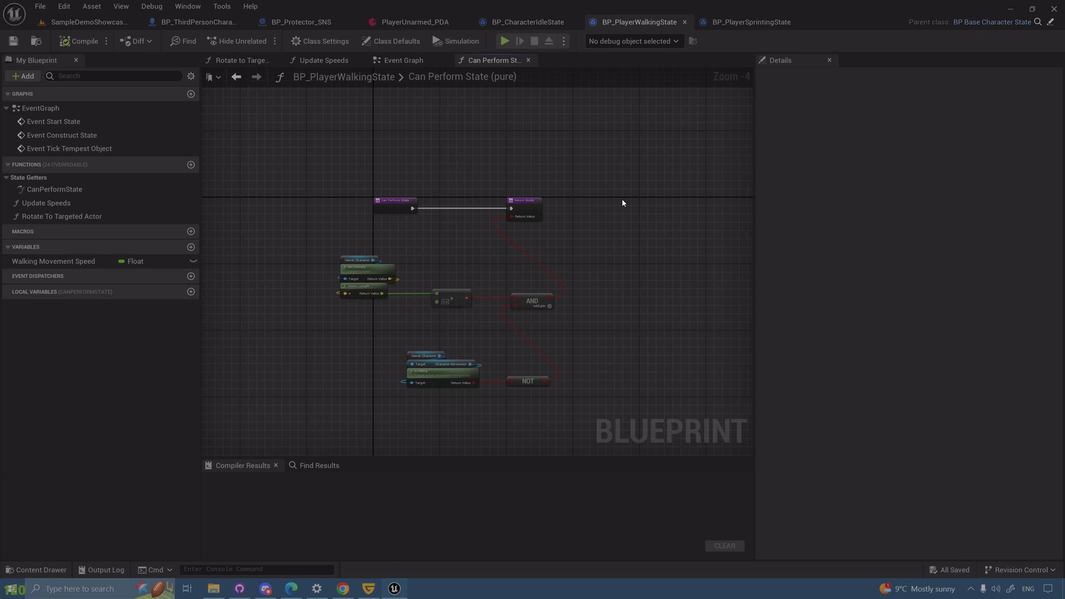
{"action": "left_click", "coordinate": [183, 22]}
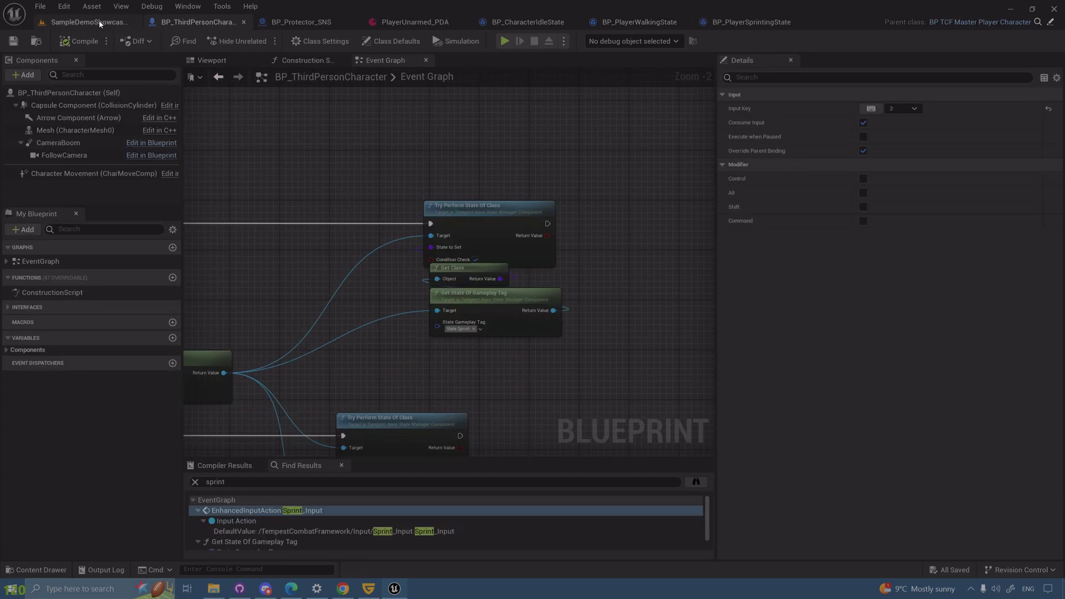
{"action": "left_click", "coordinate": [86, 22]}
{"action": "right_click_drag", "start_coordinate": [487, 295], "coordinate": [350, 303]}
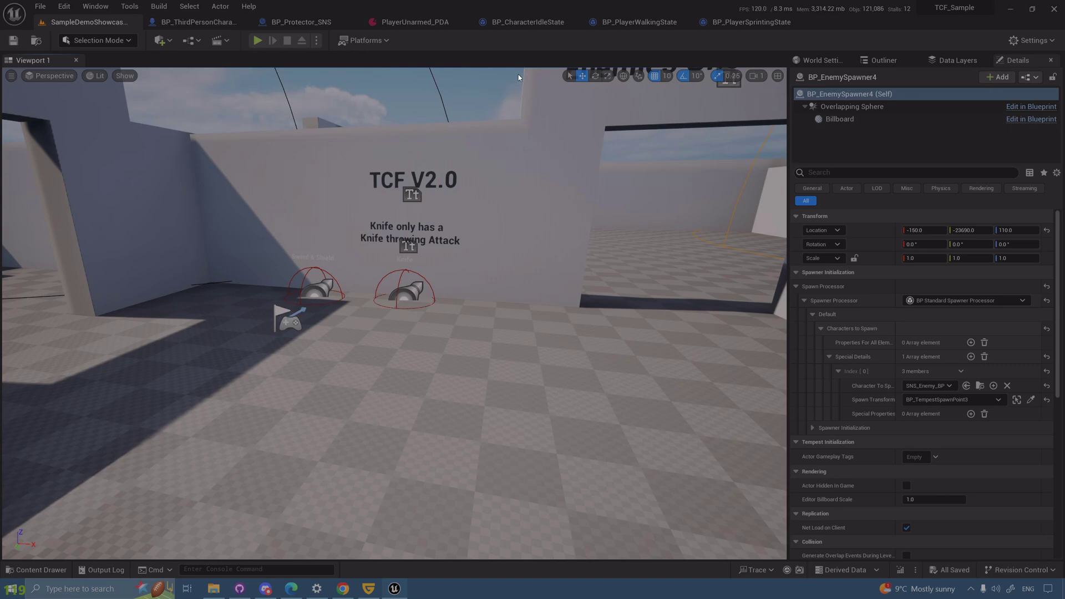
Move PlayerUnarmed_PDA next to BP_ThirdPersonCharacter in the open editors and close every editor after it
{"action": "right_click", "coordinate": [207, 21]}
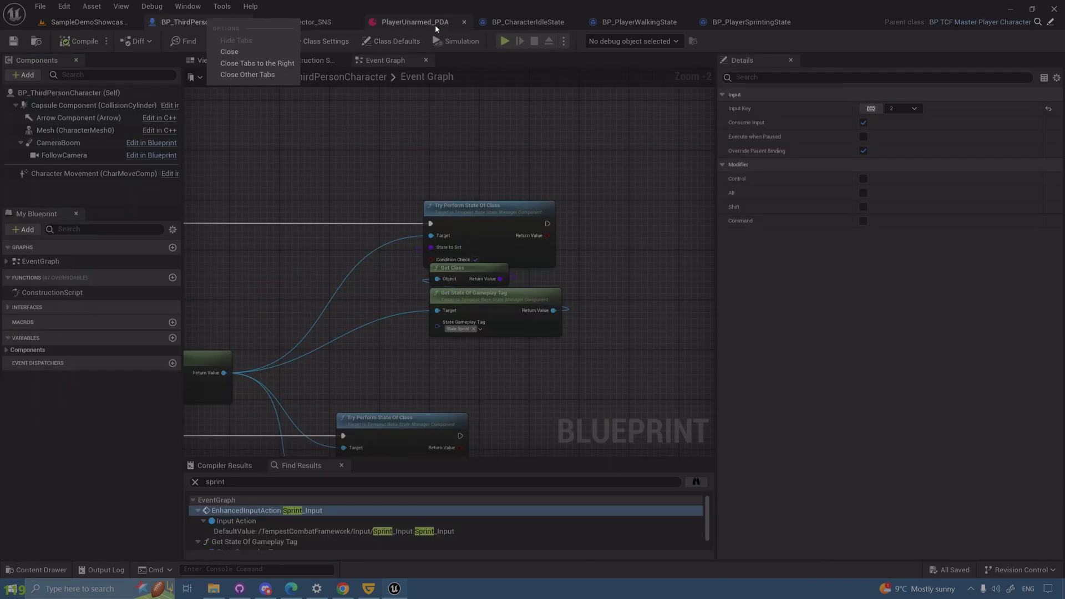
{"action": "left_click_drag", "start_coordinate": [435, 24], "coordinate": [325, 34]}
{"action": "right_click", "coordinate": [286, 26]}
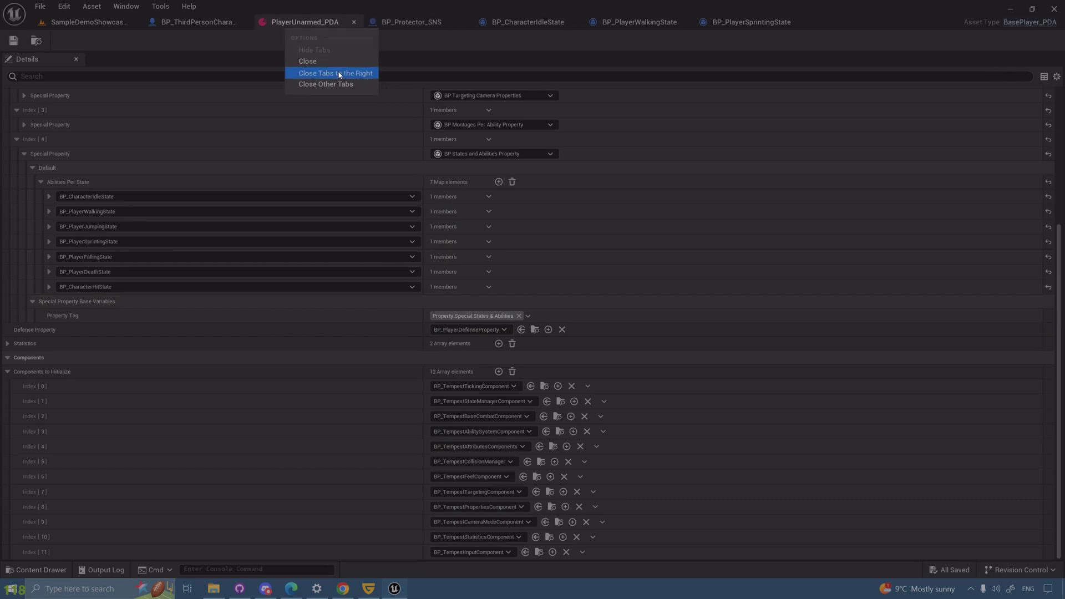
{"action": "left_click", "coordinate": [313, 72]}
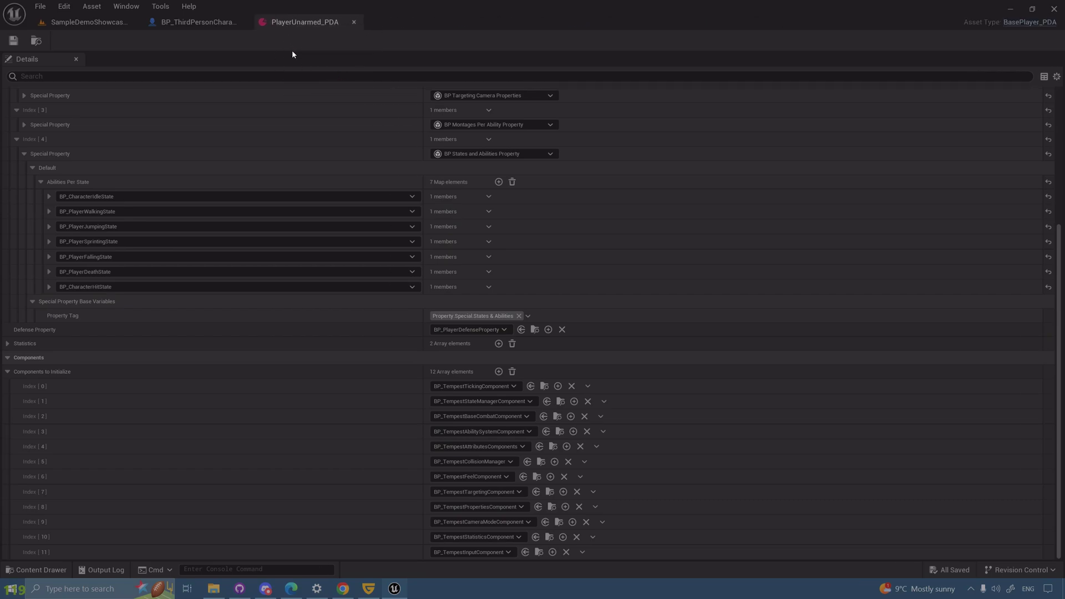
Locate PlayerUnarmed_PDA in the content browser and duplicate it as PlayerProtector_PDA
{"action": "left_click", "coordinate": [39, 41]}
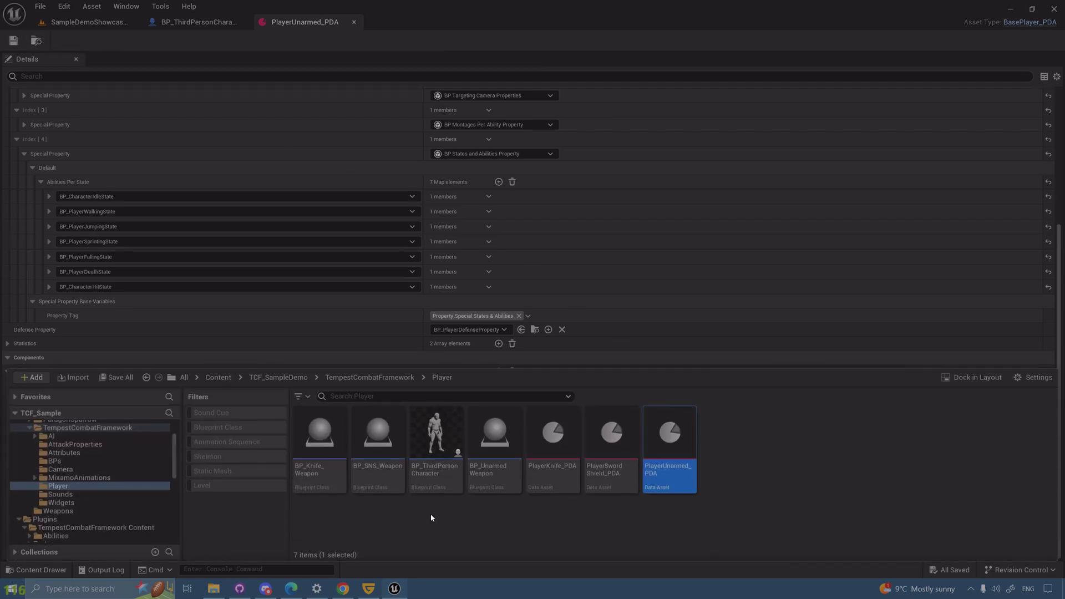
{"action": "right_click", "coordinate": [674, 449]}
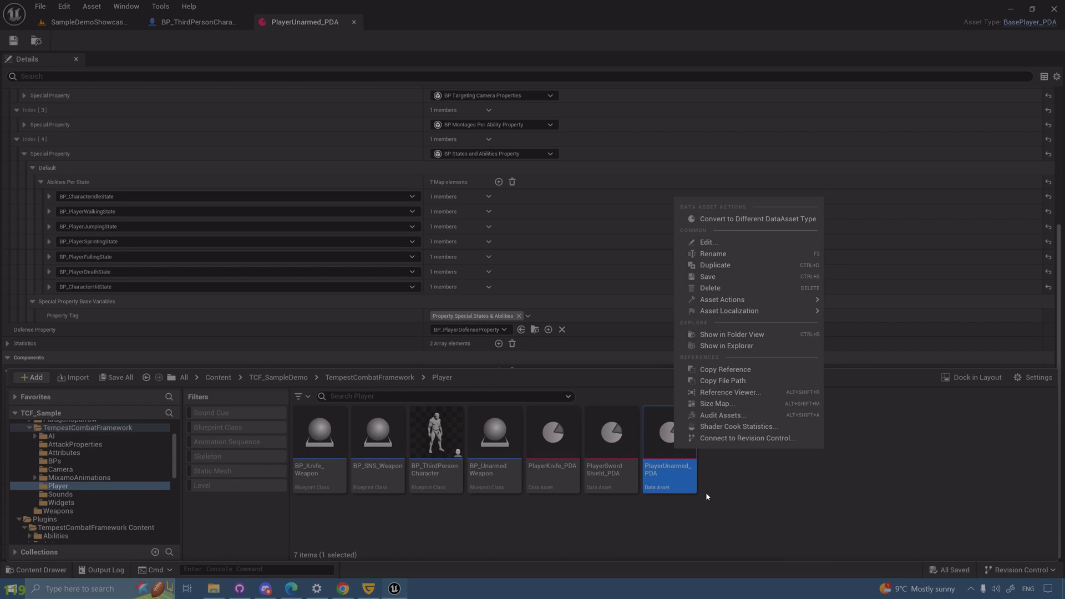
{"action": "scroll", "coordinate": [103, 487], "scroll_direction": "up", "scroll_amount": 3}
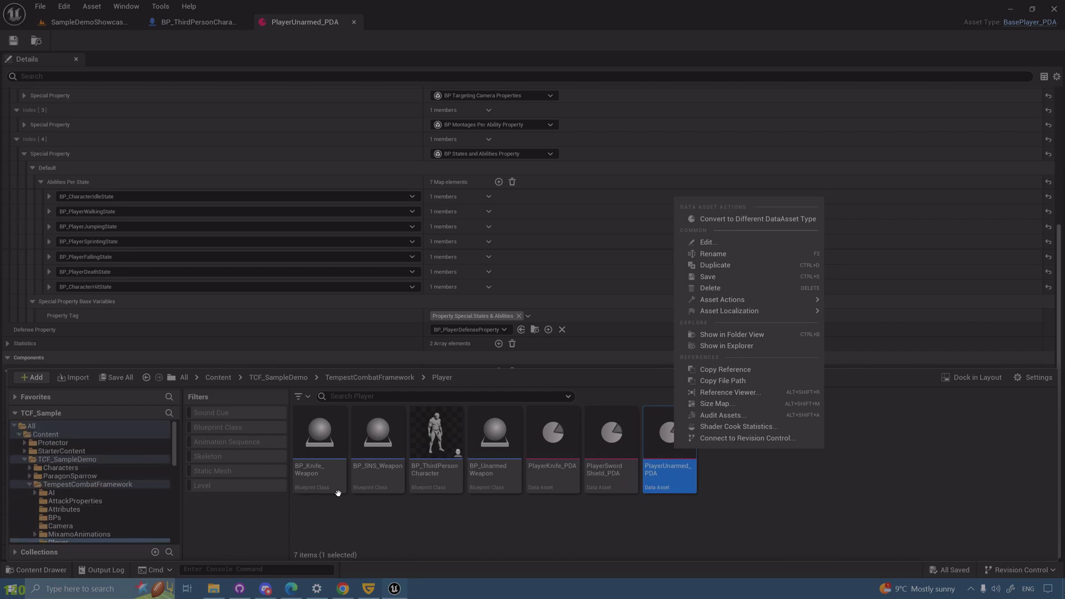
{"action": "left_click", "coordinate": [756, 266]}
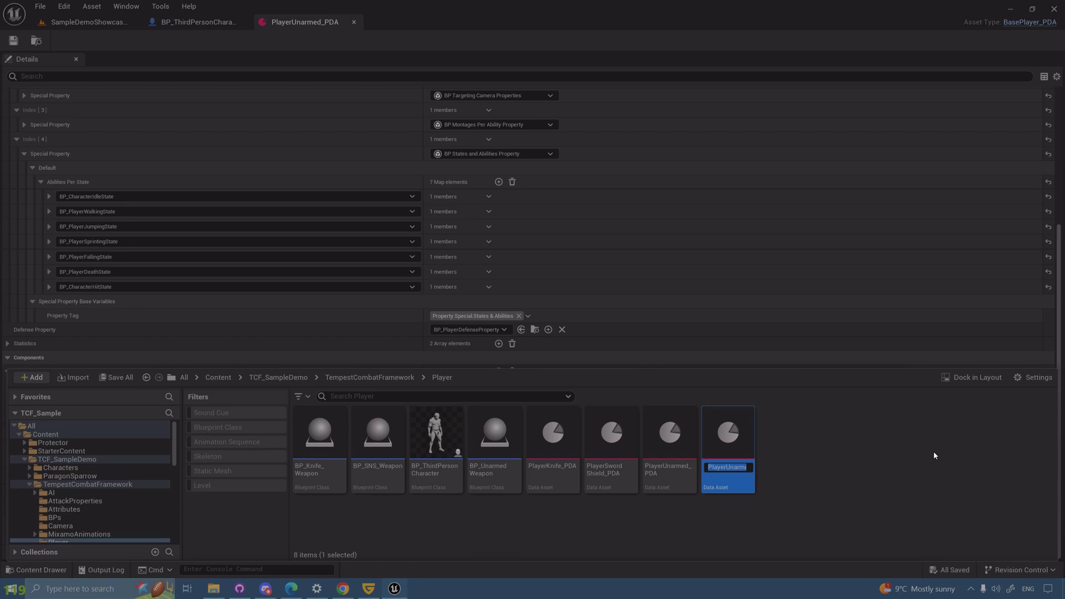
{"action": "key", "text": "Home"}
{"action": "key", "text": "Delete"}
{"action": "key", "text": "Delete"}
{"action": "key", "text": "Delete"}
{"action": "key", "text": "Delete"}
{"action": "key", "text": "Delete"}
{"action": "key", "text": "Delete"}
{"action": "key", "text": "Delete"}
{"action": "key", "text": "Delete"}
{"action": "key", "text": "Delete"}
{"action": "key", "text": "Delete"}
{"action": "key", "text": "Delete"}
{"action": "key", "text": "Delete"}
{"action": "key", "text": "Delete"}
{"action": "type", "text": "PlayerProtector"}
{"action": "key", "text": "BackSpace"}
{"action": "key", "text": "Return"}
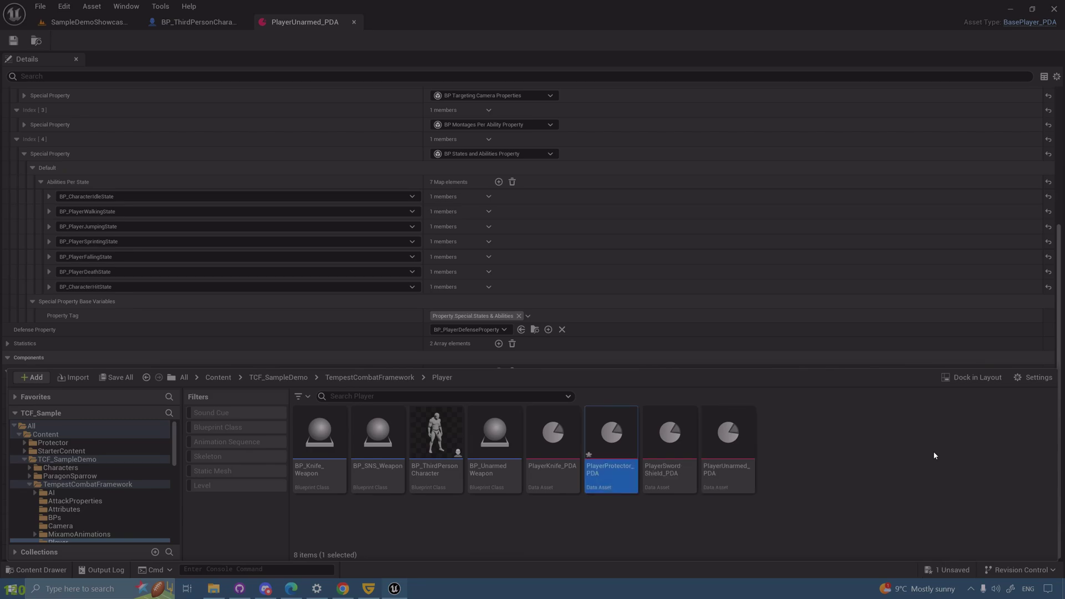
Move PlayerProtector_PDA into the Content/Protector folder and open that folder
{"action": "left_click_drag", "start_coordinate": [616, 451], "coordinate": [95, 443]}
{"action": "left_click", "coordinate": [116, 460]}
{"action": "left_click", "coordinate": [82, 444]}
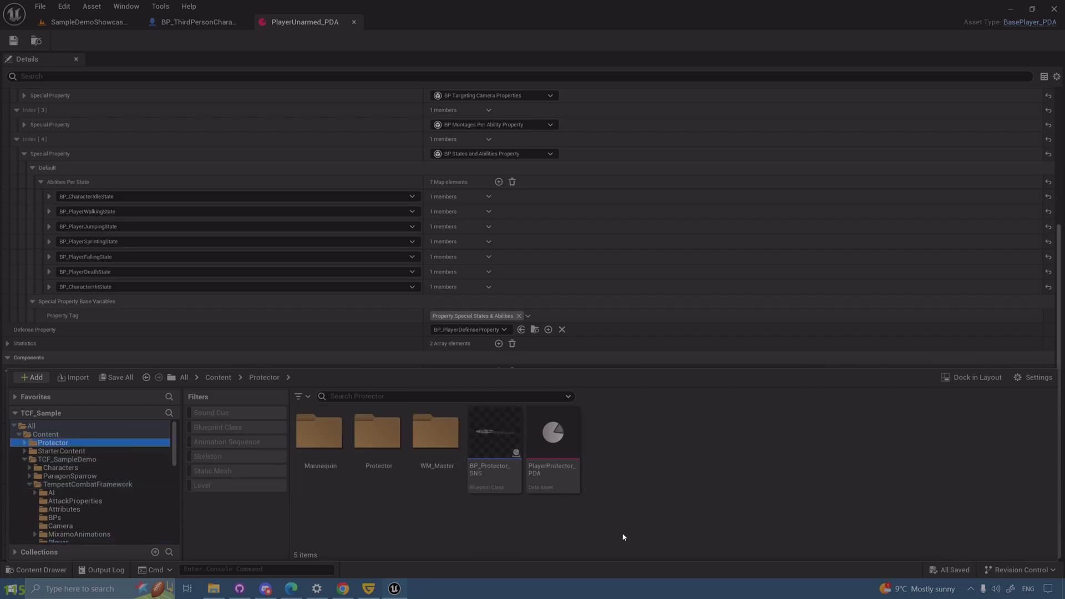
Open BP_Protector_SNS and set its Data Asset Info Reference to PlayerProtector_PDA
{"action": "double_click", "coordinate": [482, 490]}
{"action": "left_click", "coordinate": [924, 201]}
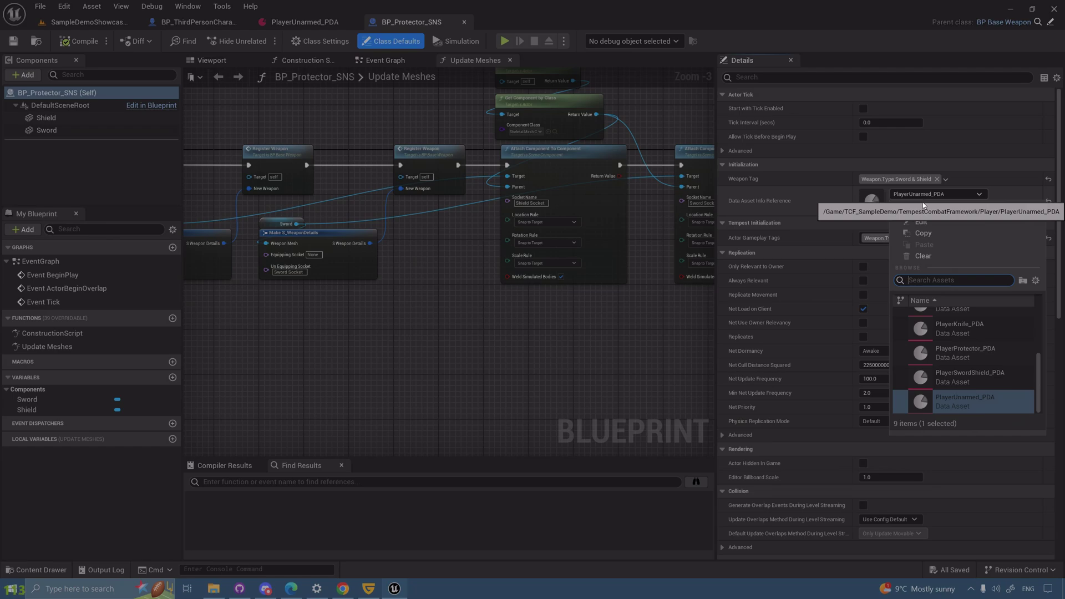
{"action": "left_click", "coordinate": [958, 355]}
Open PlayerProtector_PDA from the reference, dock its editor beside BP_ThirdPersonCharacter, and close PlayerUnarmed_PDA
{"action": "double_click", "coordinate": [879, 209]}
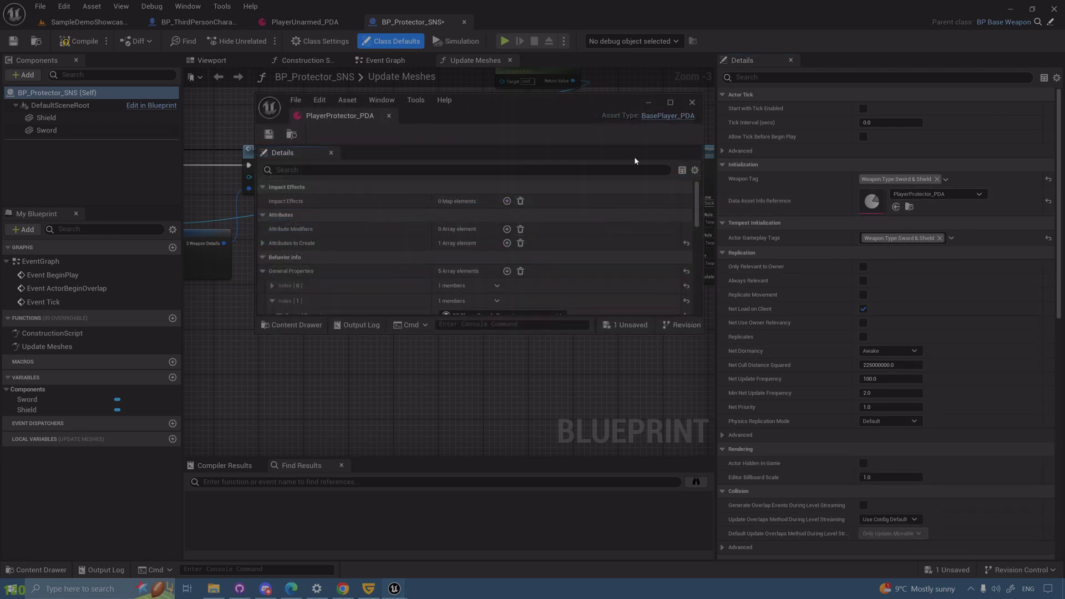
{"action": "left_click_drag", "start_coordinate": [346, 120], "coordinate": [303, 30]}
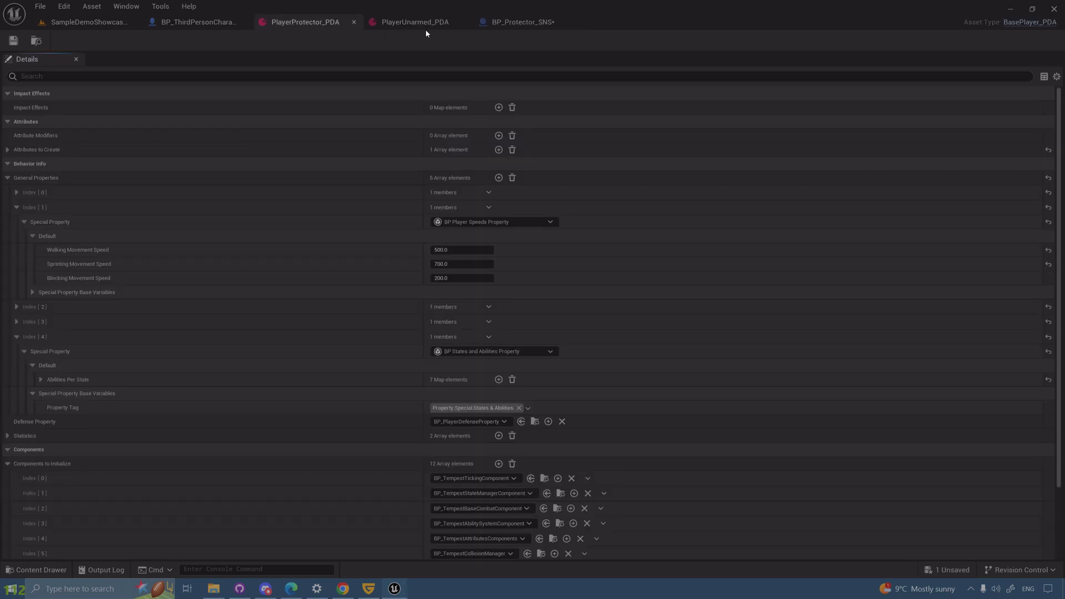
{"action": "left_click", "coordinate": [464, 22]}
Save all modified assets, including BP_Protector_SNS
{"action": "left_click", "coordinate": [25, 570]}
{"action": "left_click", "coordinate": [115, 380]}
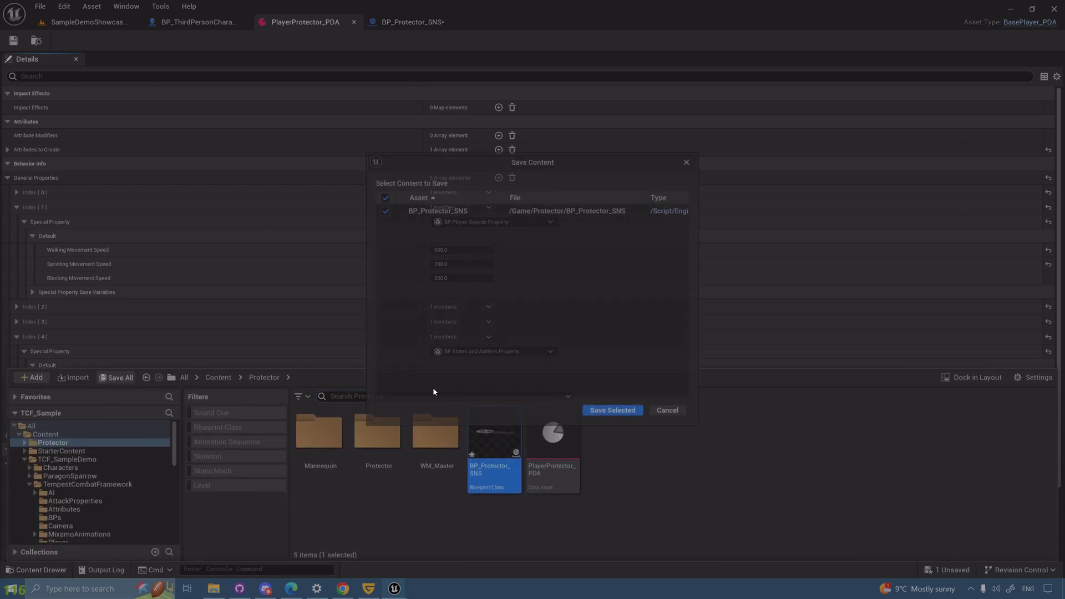
{"action": "left_click", "coordinate": [639, 426]}
{"action": "left_click", "coordinate": [40, 570]}
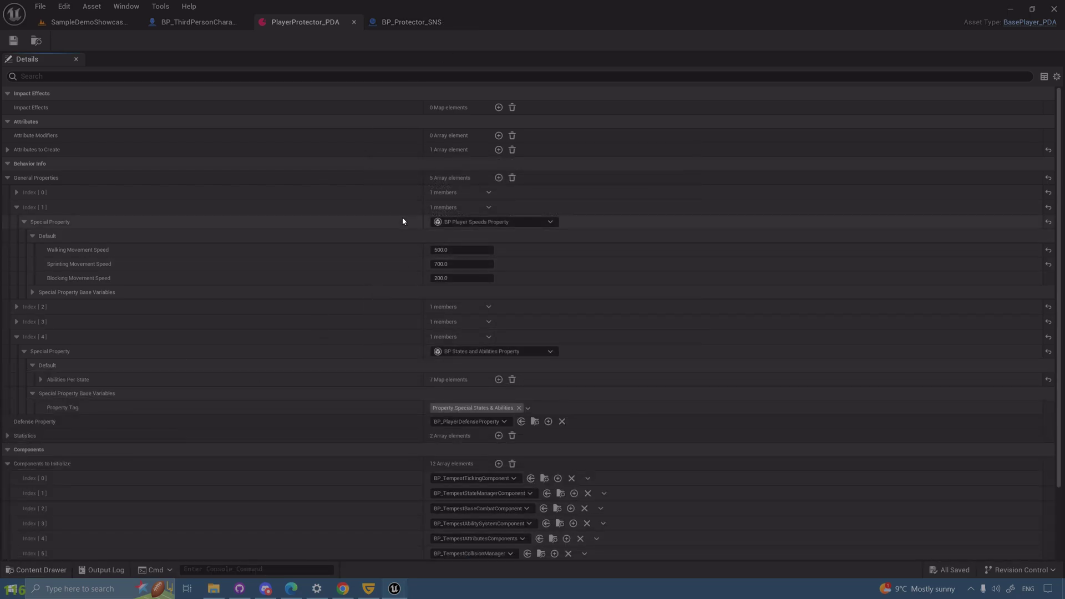
Delete the BP_CharacterHitState and BP_PlayerDeathState entries from Abilities Per State in PlayerProtector_PDA
{"action": "scroll", "coordinate": [399, 286], "scroll_direction": "down", "scroll_amount": 3}
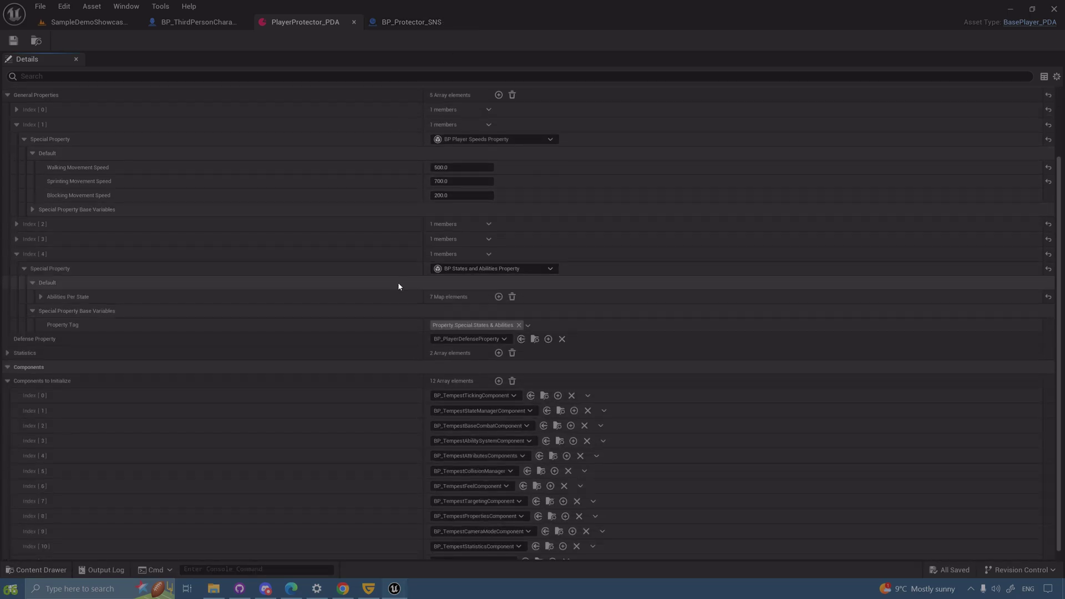
{"action": "left_click", "coordinate": [41, 298]}
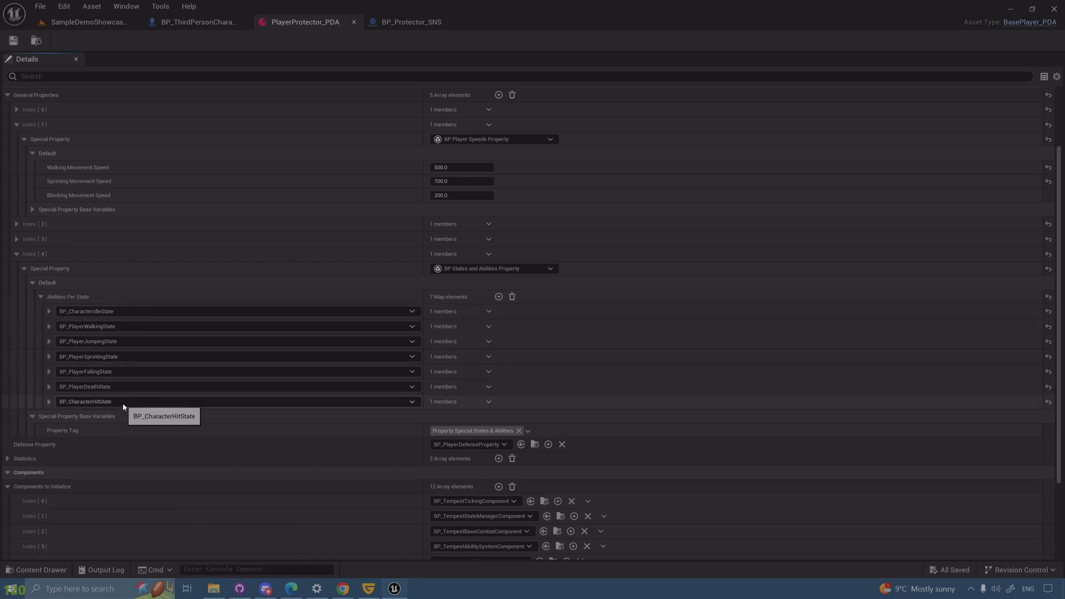
{"action": "left_click", "coordinate": [489, 402]}
{"action": "left_click", "coordinate": [497, 413]}
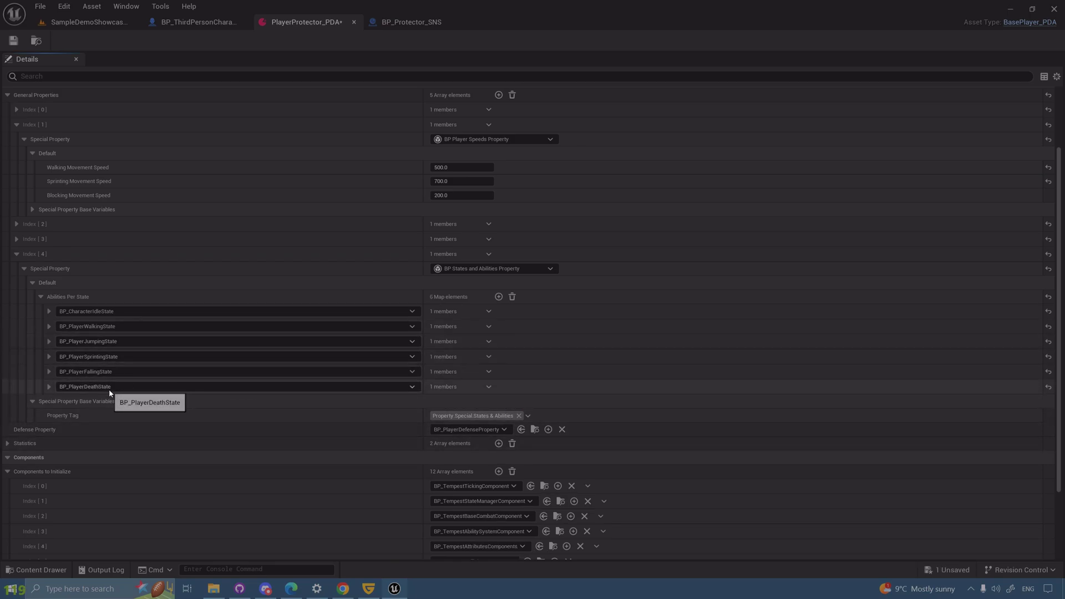
{"action": "left_click", "coordinate": [509, 406]}
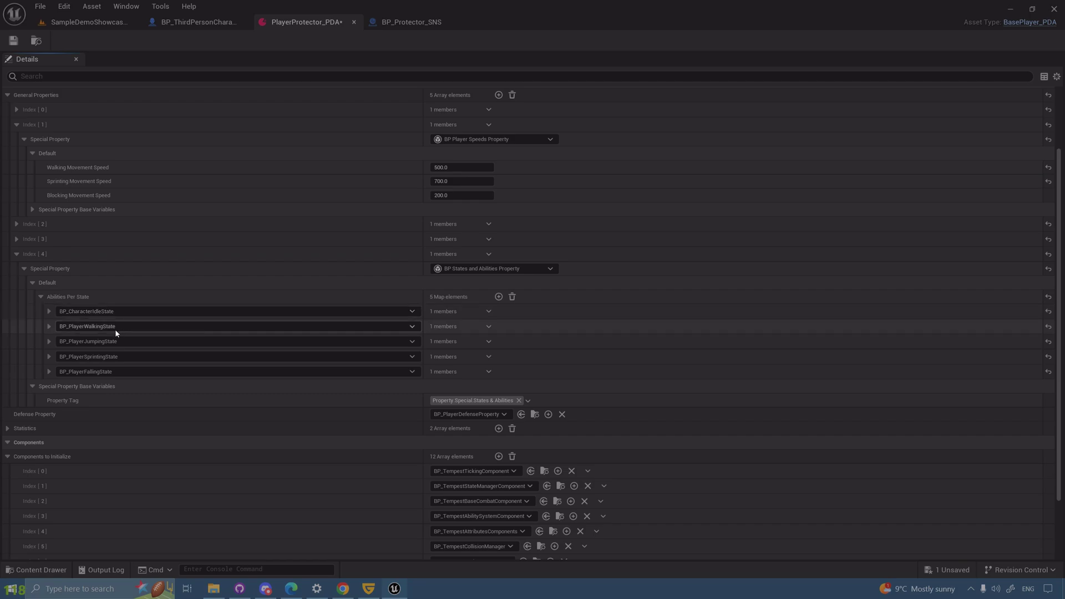
Play the SampleDemoShowcase level, turn on the debug overlay with showdebug TempestCombat, and walk the character around
{"action": "left_click", "coordinate": [86, 22]}
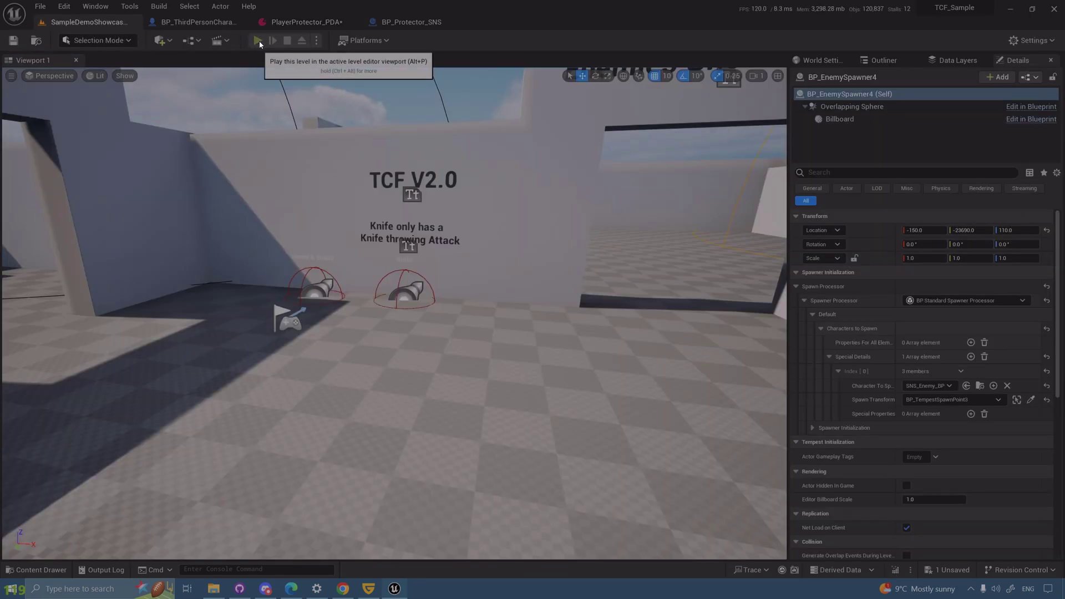
{"action": "key", "text": "grave"}
{"action": "key", "text": "Up"}
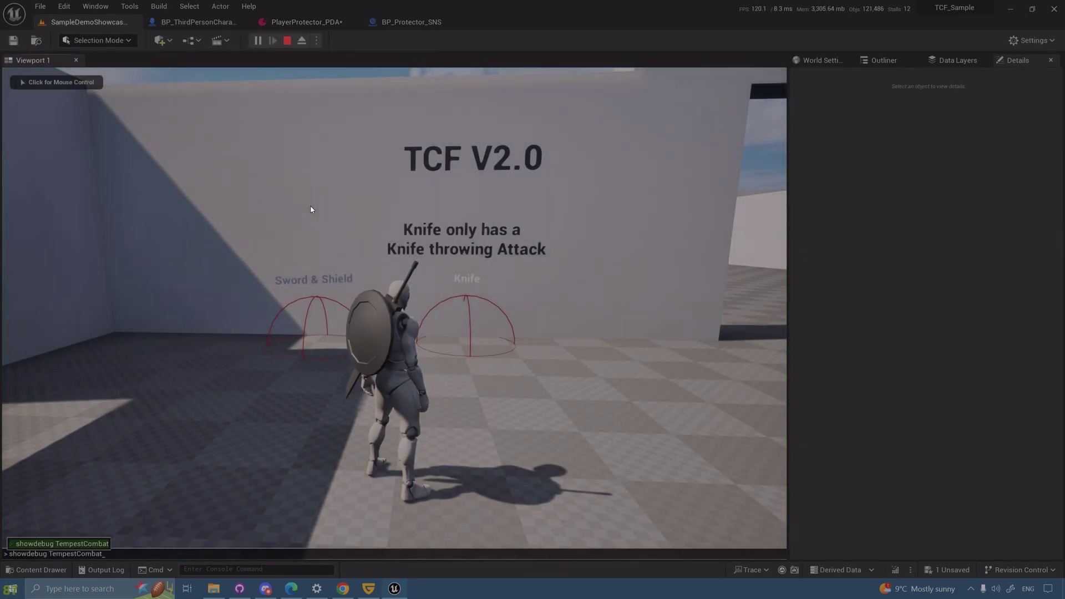
{"action": "key", "text": "Return"}
{"action": "key", "text": "w"}
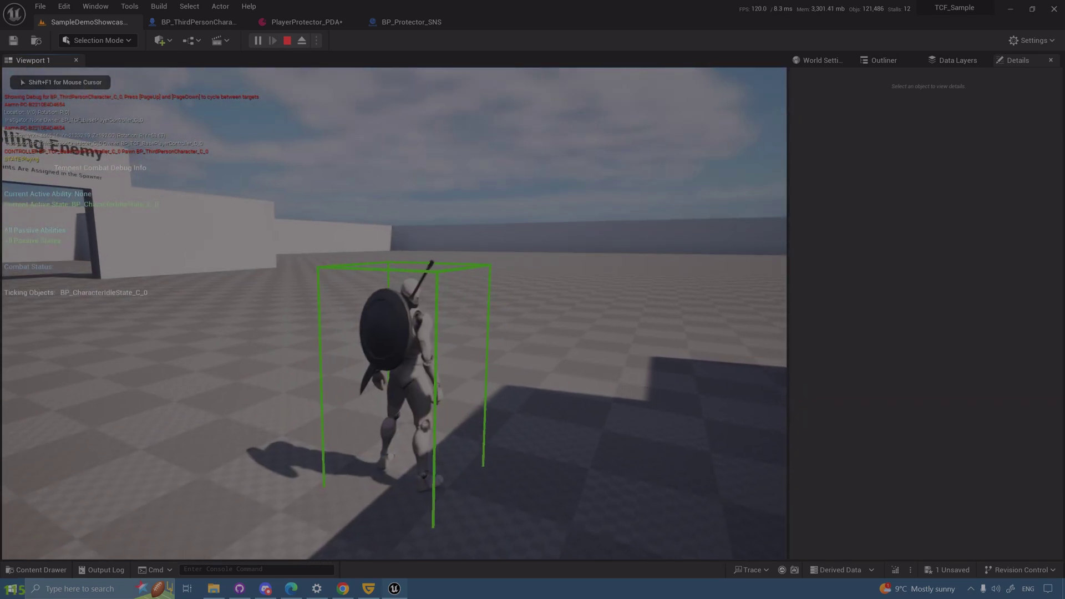
Move and jump repeatedly with the character while watching the active state in the debug overlay, and end the play session
{"action": "key", "text": "d"}
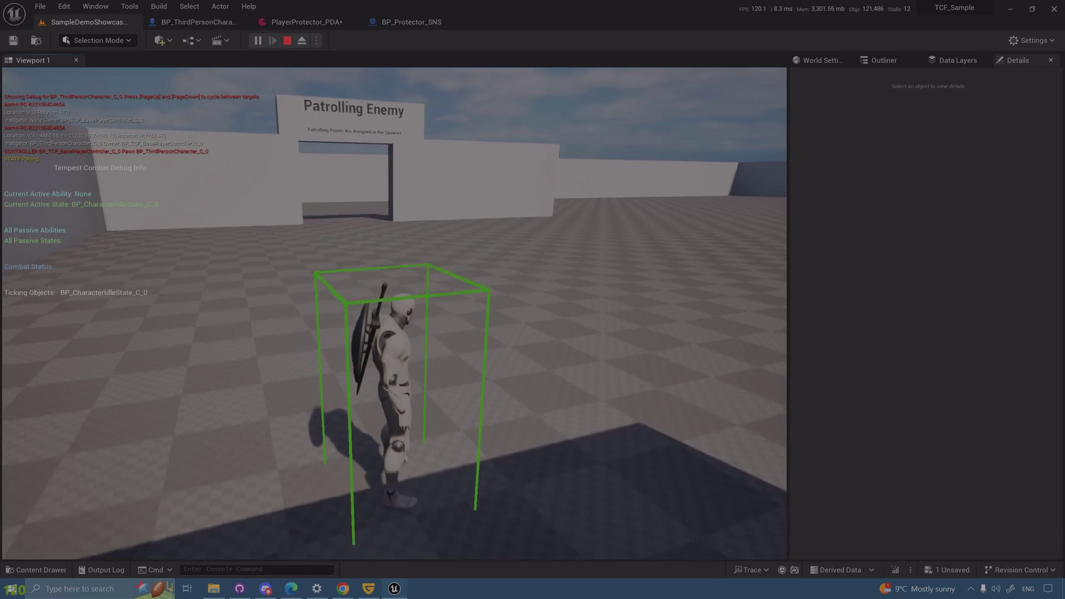
{"action": "key", "text": "space"}
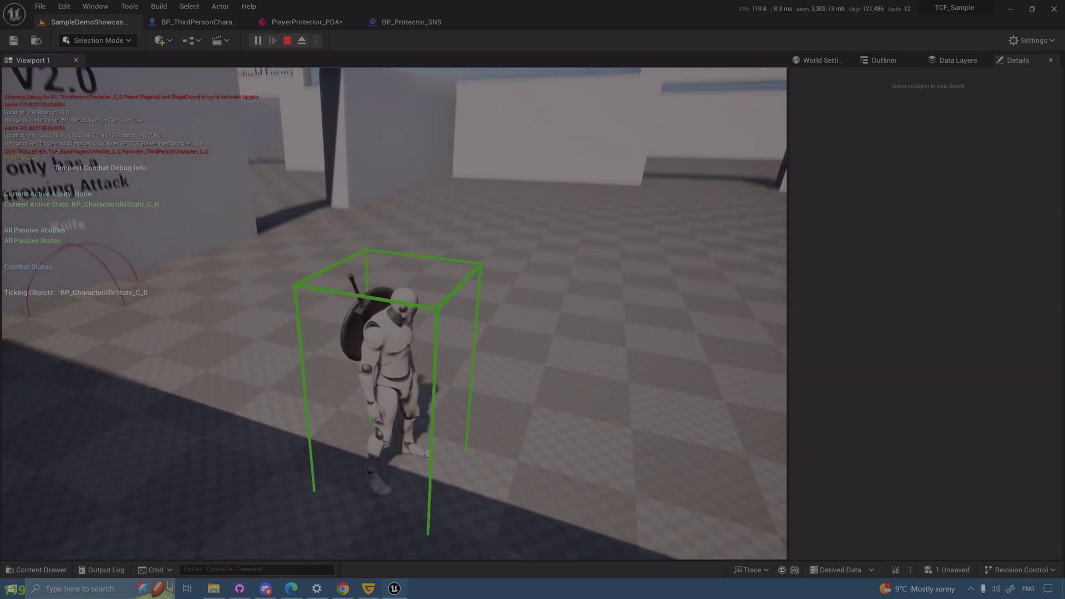
{"action": "key", "text": "space"}
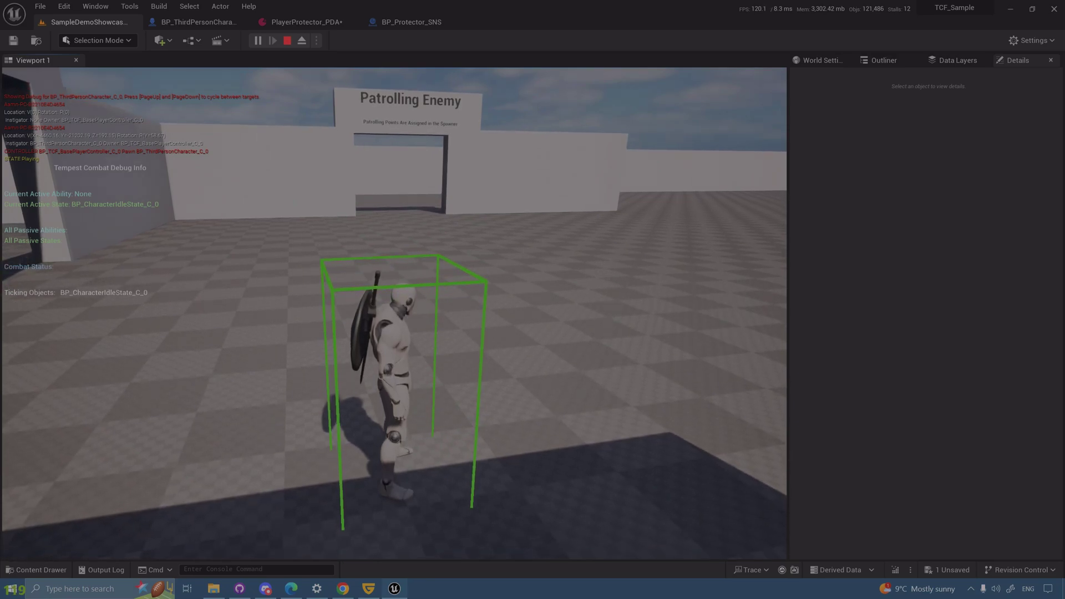
{"action": "key", "text": "space"}
{"action": "key", "text": "Escape"}
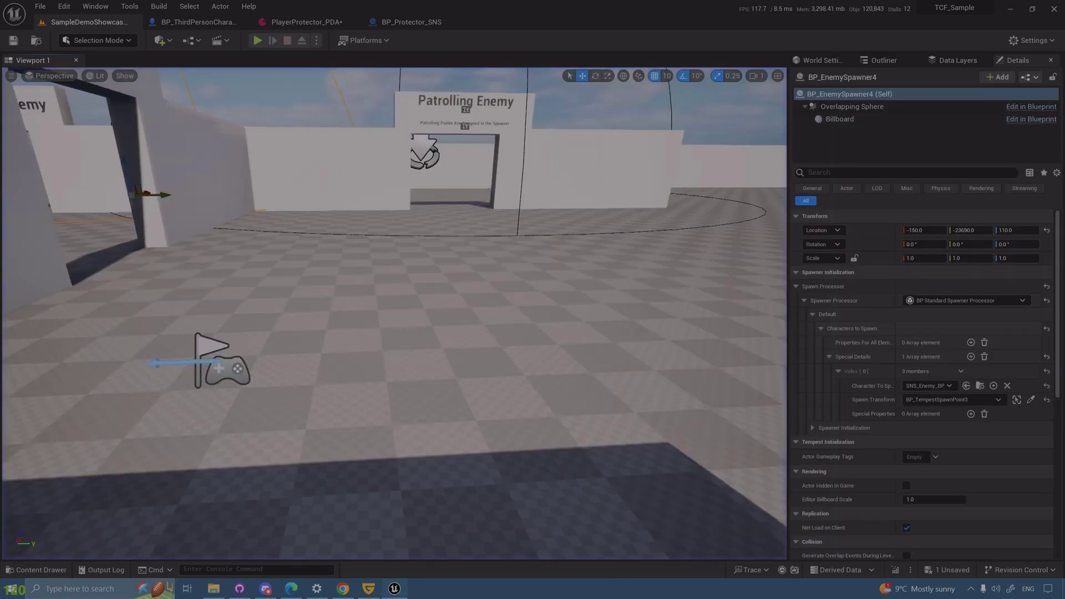
Return to PlayerProtector_PDA, search the Plugins folder for "jumping" and open BP_PlayerJumpingState
{"action": "left_click", "coordinate": [306, 22]}
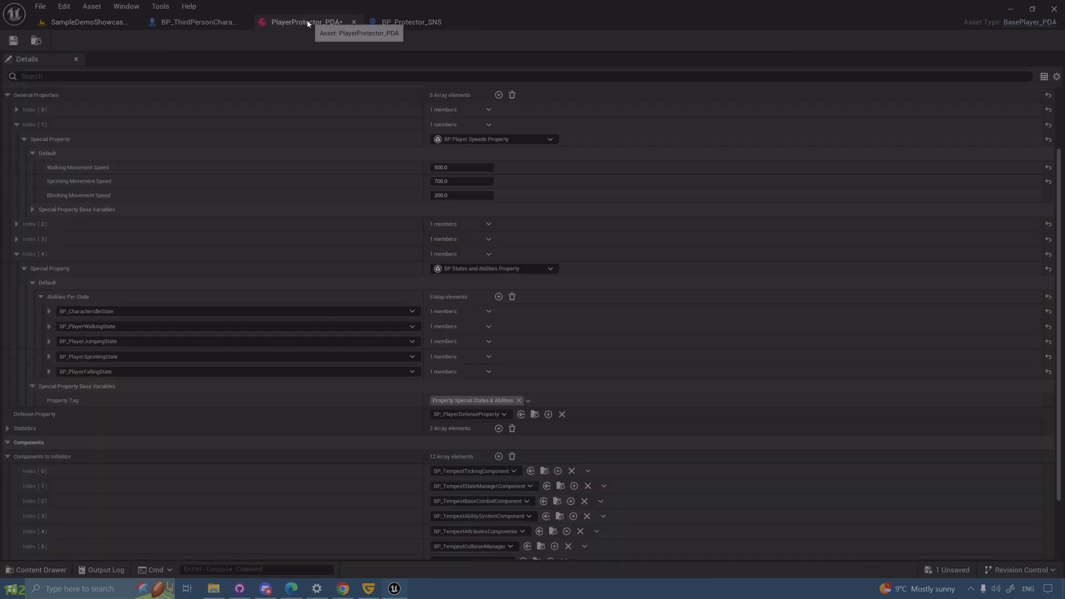
{"action": "left_click", "coordinate": [38, 570]}
{"action": "left_click", "coordinate": [80, 467]}
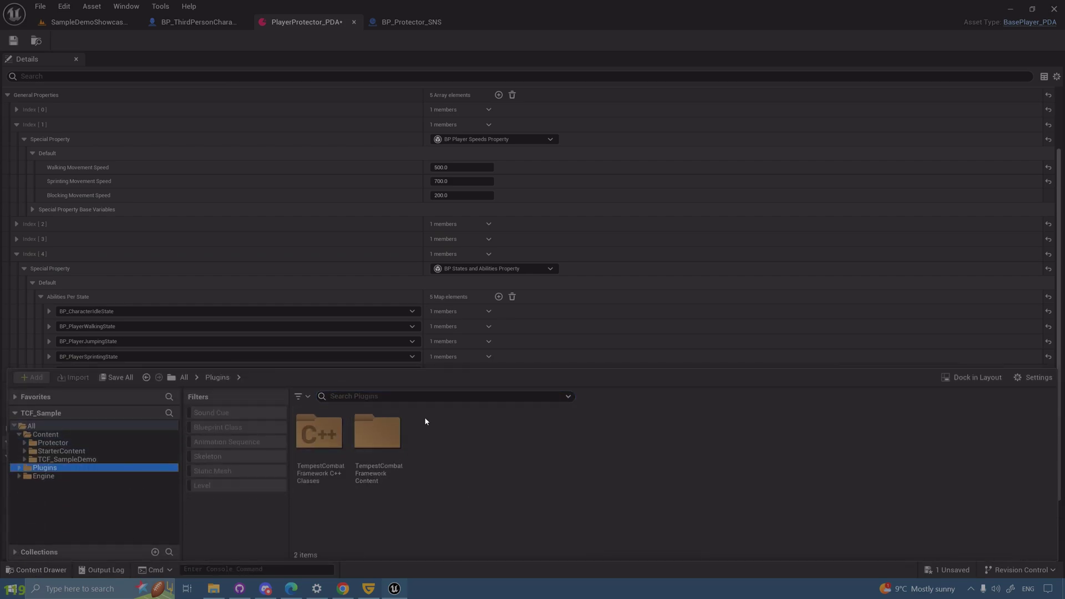
{"action": "left_click", "coordinate": [396, 397]}
{"action": "type", "text": "jumping"}
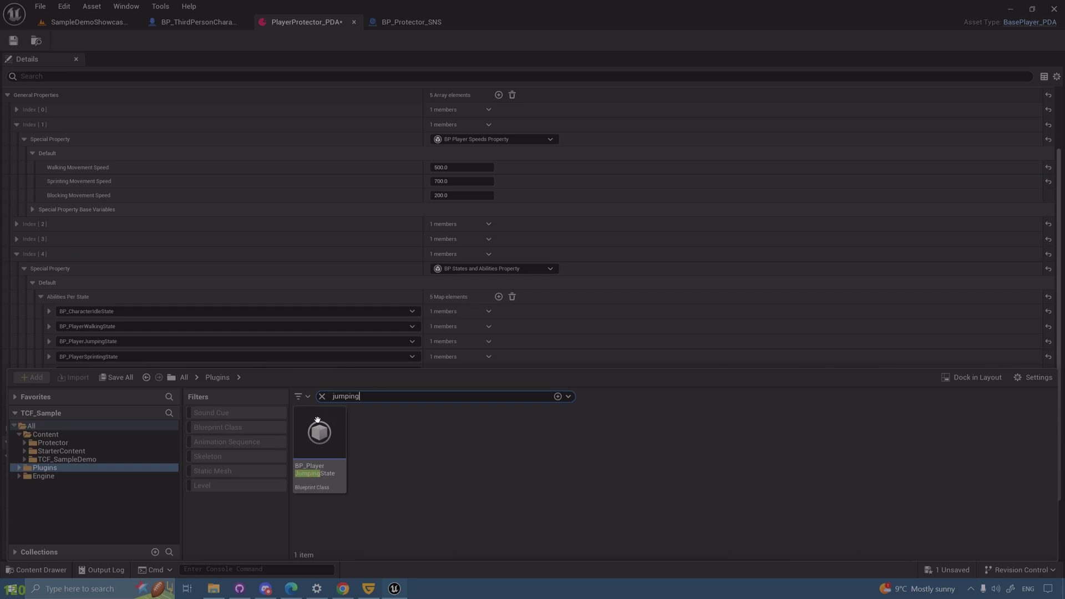
{"action": "double_click", "coordinate": [317, 420]}
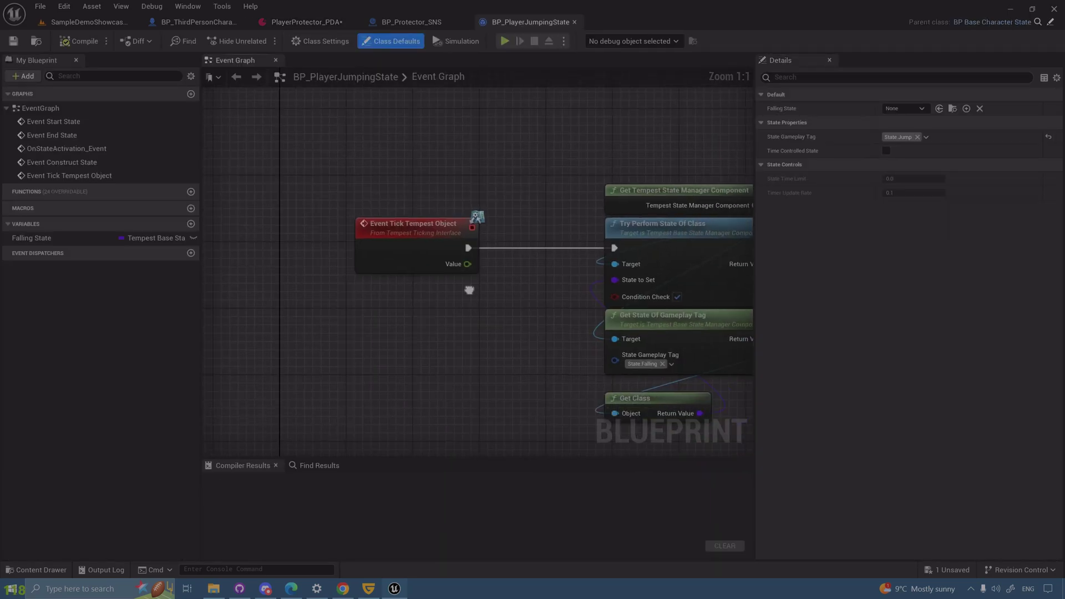
Examine the BP_PlayerJumpingState tick logic by selecting the nodes that try to perform the state tagged State.Falling
{"action": "scroll", "coordinate": [430, 158], "scroll_direction": "down", "scroll_amount": 2}
{"action": "left_click_drag", "start_coordinate": [430, 155], "coordinate": [288, 322]}
{"action": "scroll", "coordinate": [449, 407], "scroll_direction": "up", "scroll_amount": 2}
{"action": "left_click_drag", "start_coordinate": [449, 407], "coordinate": [739, 108]}
Search the Plugins folder for "falling" and open BP_PlayerFallingState
{"action": "left_click", "coordinate": [37, 570]}
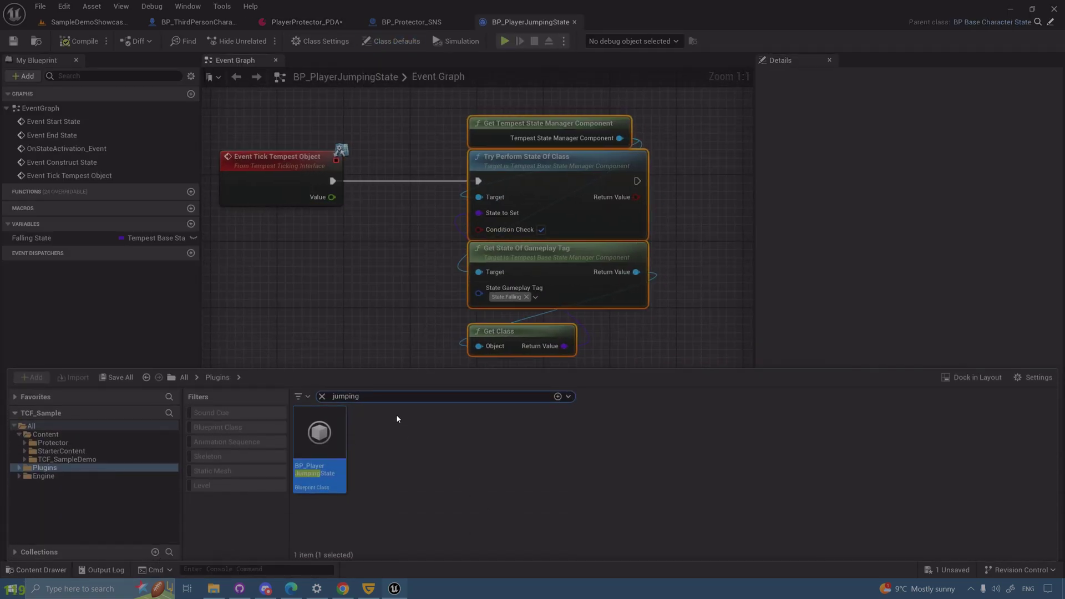
{"action": "key", "text": "ctrl+a"}
{"action": "type", "text": "falling"}
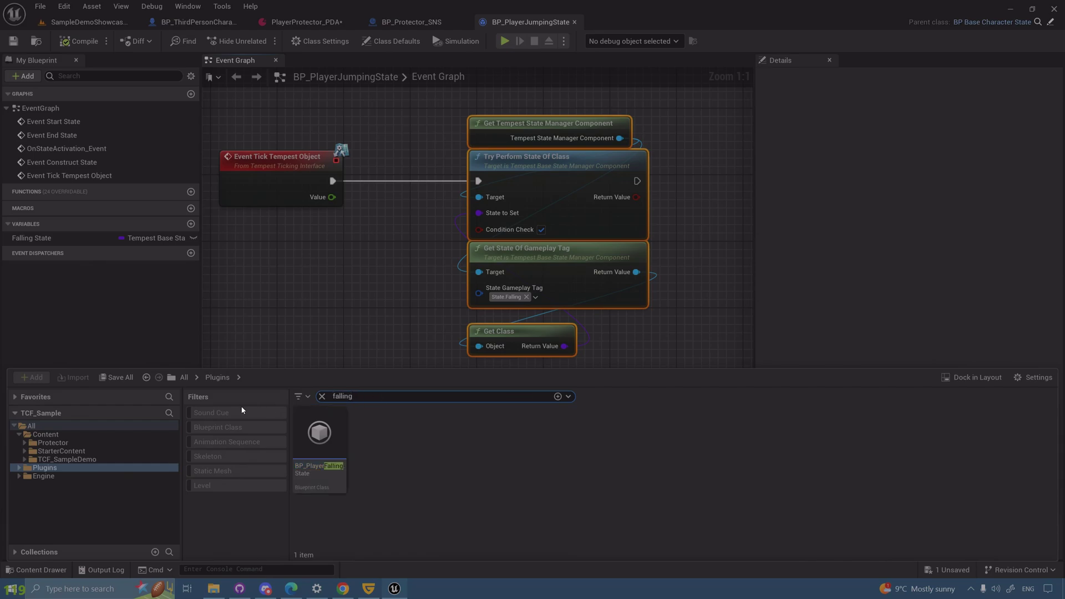
{"action": "double_click", "coordinate": [330, 448]}
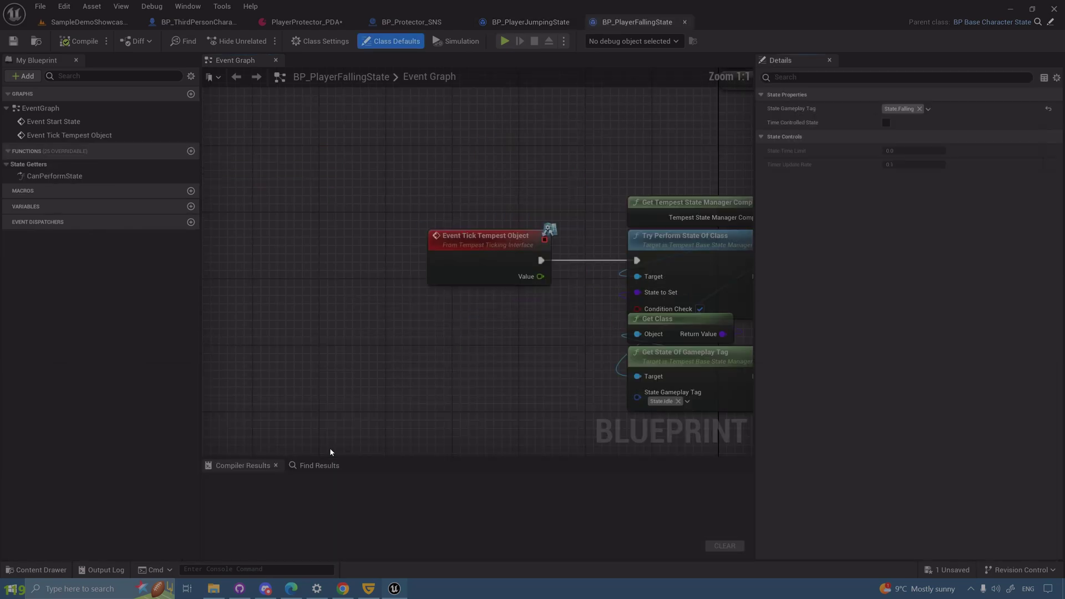
Open the CanPerformState function of BP_PlayerFallingState and examine its Is Falling and downward velocity conditions
{"action": "double_click", "coordinate": [56, 176]}
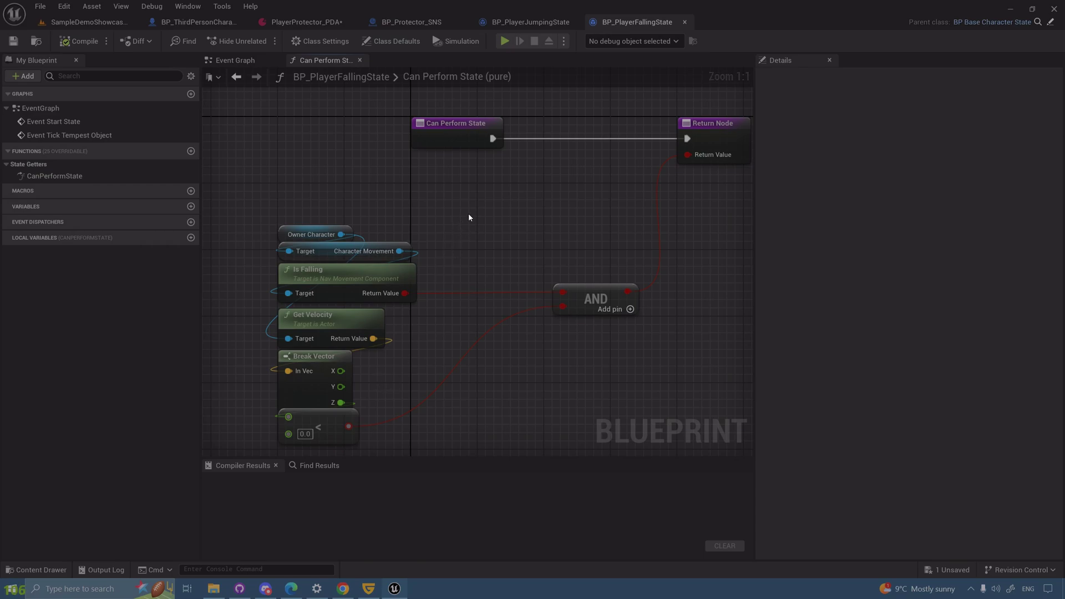
{"action": "left_click_drag", "start_coordinate": [467, 204], "coordinate": [234, 304]}
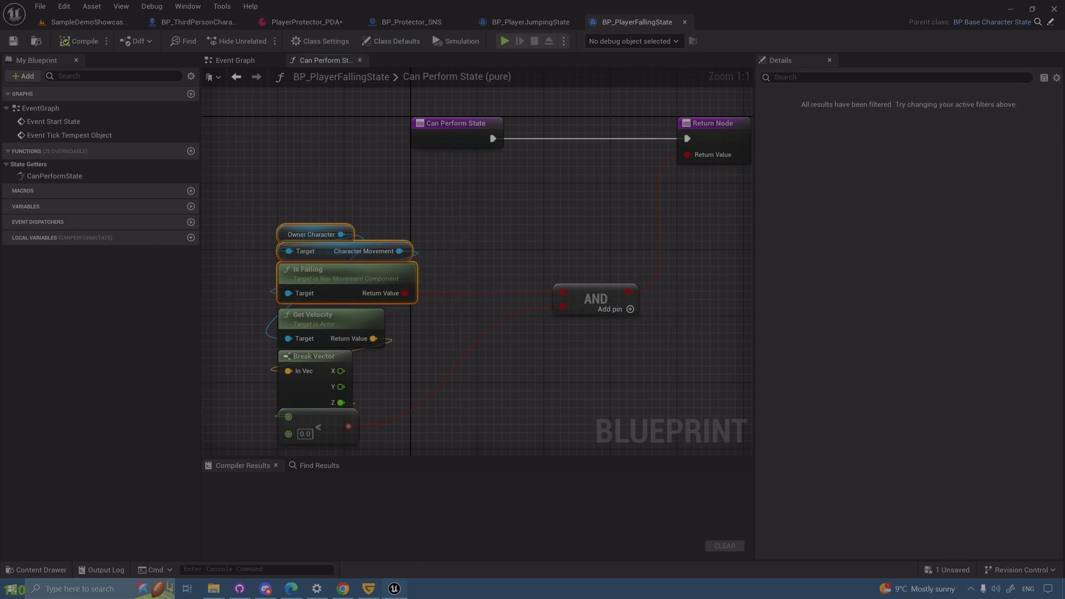
{"action": "right_click_drag", "start_coordinate": [343, 403], "coordinate": [353, 355]}
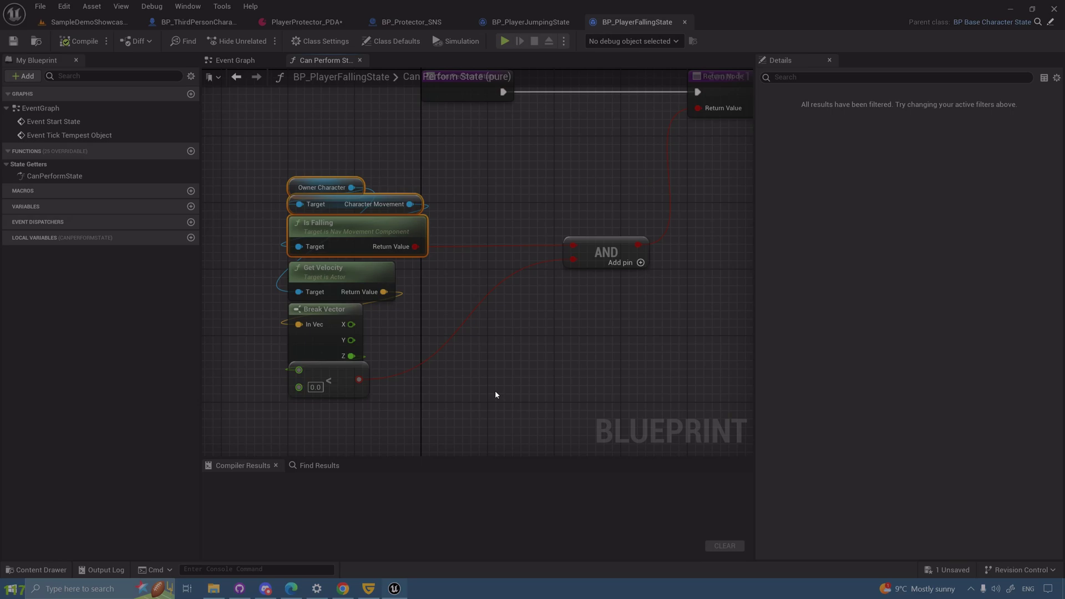
{"action": "scroll", "coordinate": [496, 392], "scroll_direction": "down", "scroll_amount": 3}
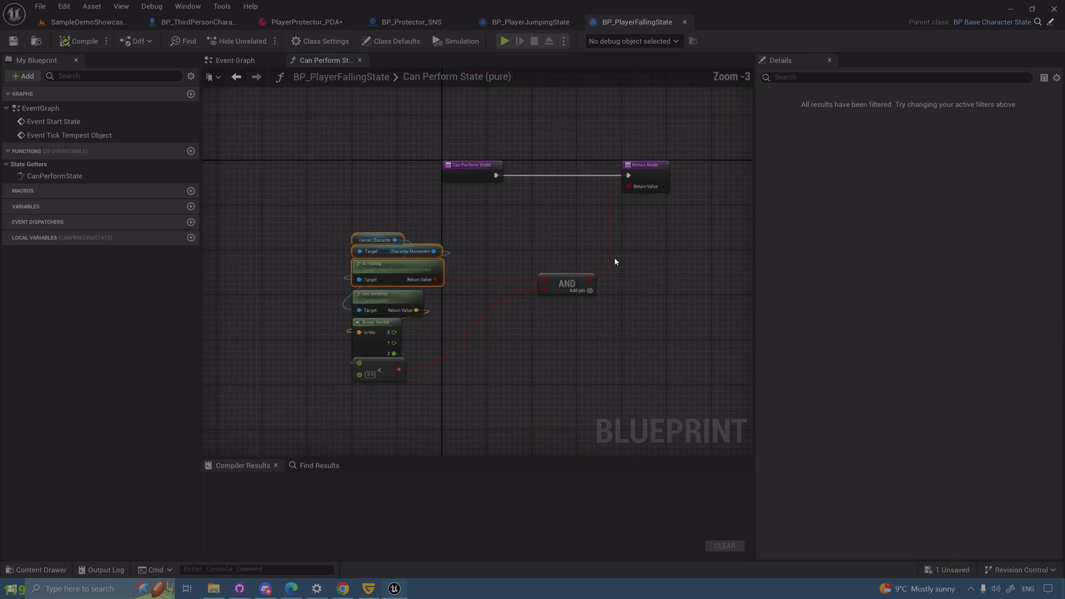
{"action": "left_click_drag", "start_coordinate": [711, 224], "coordinate": [311, 406]}
{"action": "left_click", "coordinate": [559, 184]}
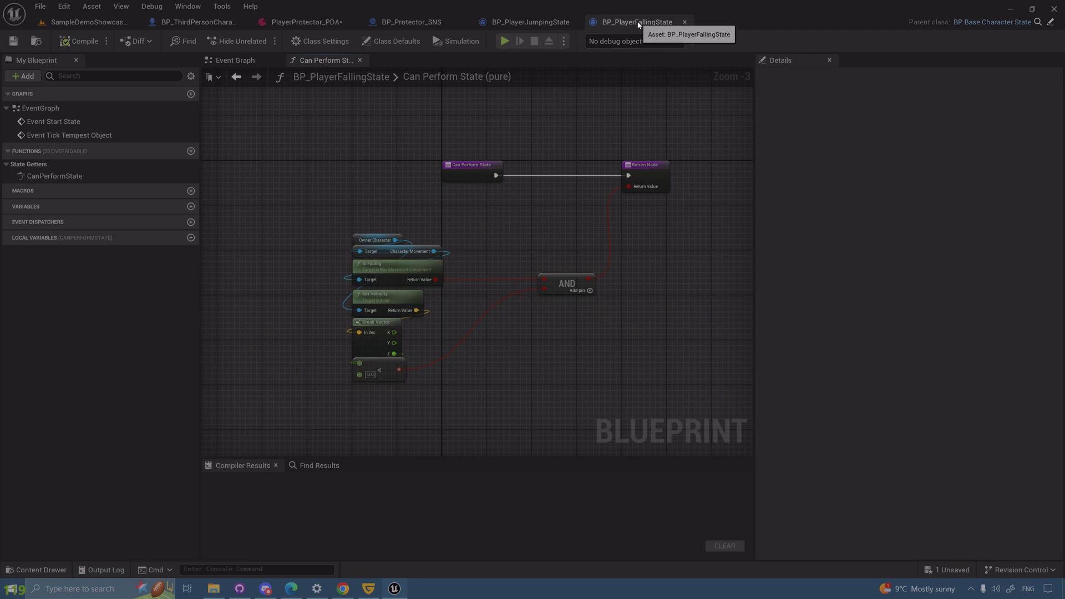
Examine the chain of state attempts by gameplay tag after Event Tick Tempest Object in the BP_PlayerFallingState event graph
{"action": "left_click", "coordinate": [233, 60]}
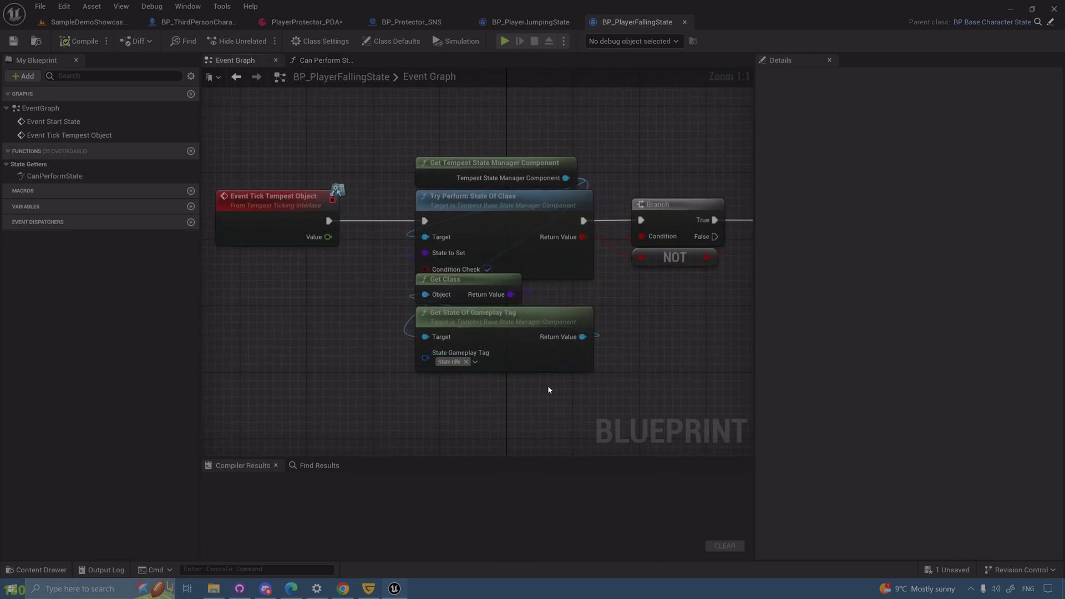
{"action": "right_click_drag", "start_coordinate": [548, 387], "coordinate": [433, 387]}
{"action": "scroll", "coordinate": [427, 387], "scroll_direction": "down", "scroll_amount": 1}
{"action": "left_click_drag", "start_coordinate": [352, 418], "coordinate": [459, 157]}
{"action": "right_click_drag", "start_coordinate": [590, 393], "coordinate": [424, 407]}
{"action": "left_click", "coordinate": [493, 438]}
{"action": "right_click_drag", "start_coordinate": [493, 441], "coordinate": [393, 427]}
{"action": "left_click_drag", "start_coordinate": [379, 426], "coordinate": [666, 147]}
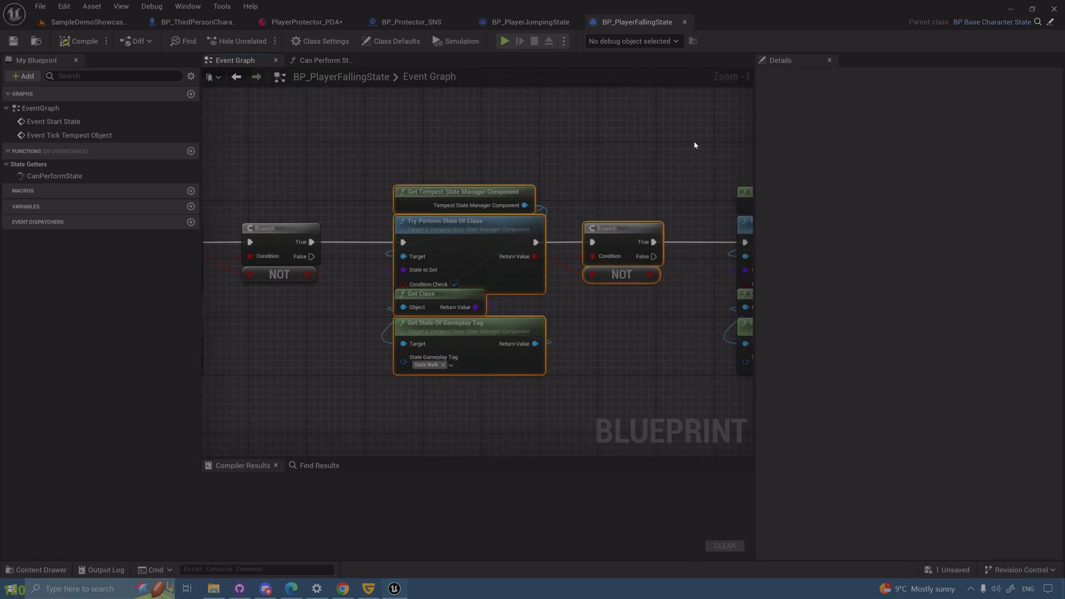
{"action": "scroll", "coordinate": [693, 145], "scroll_direction": "down", "scroll_amount": 2}
{"action": "right_click_drag", "start_coordinate": [673, 146], "coordinate": [753, 183]}
{"action": "scroll", "coordinate": [523, 307], "scroll_direction": "up", "scroll_amount": 2}
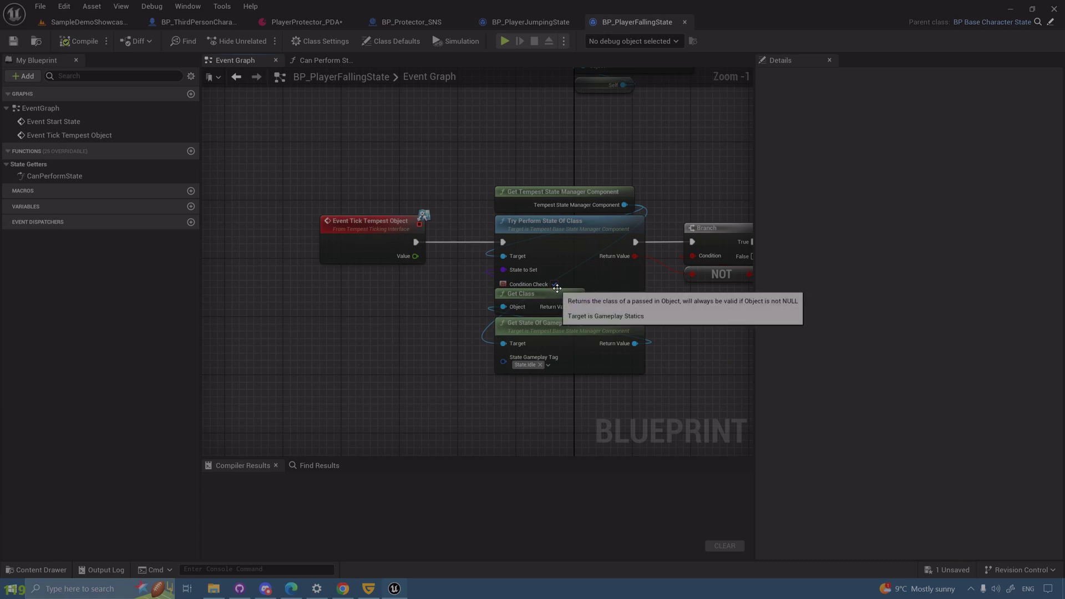
Search the Plugins folder for "idle", toggle Condition Check off and back on in the first state attempt, and open BP_CharacterIdleState
{"action": "left_click", "coordinate": [36, 570]}
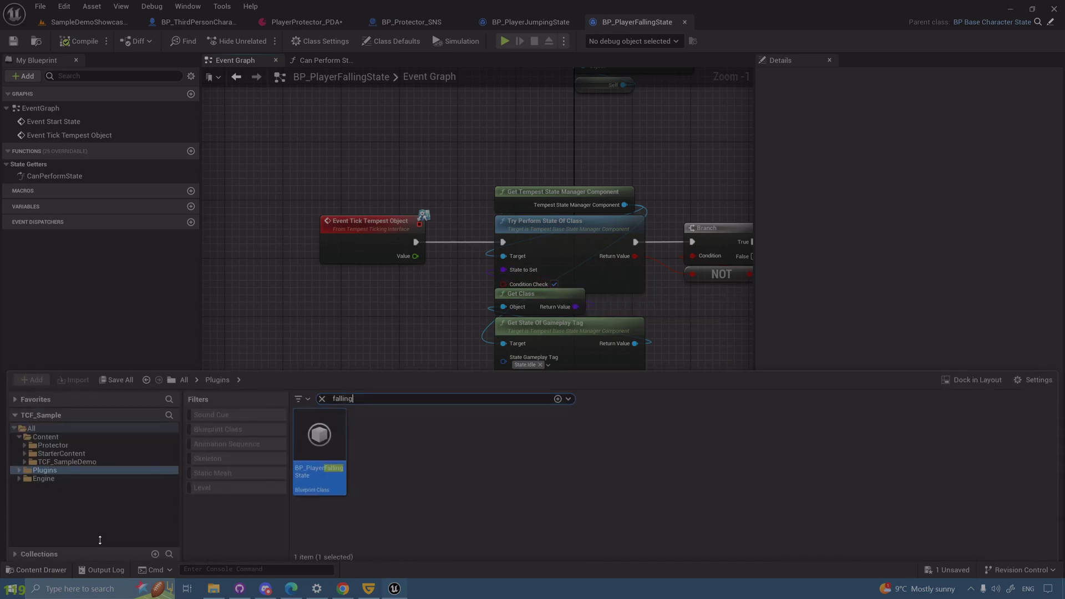
{"action": "double_click", "coordinate": [371, 395]}
{"action": "type", "text": "idle"}
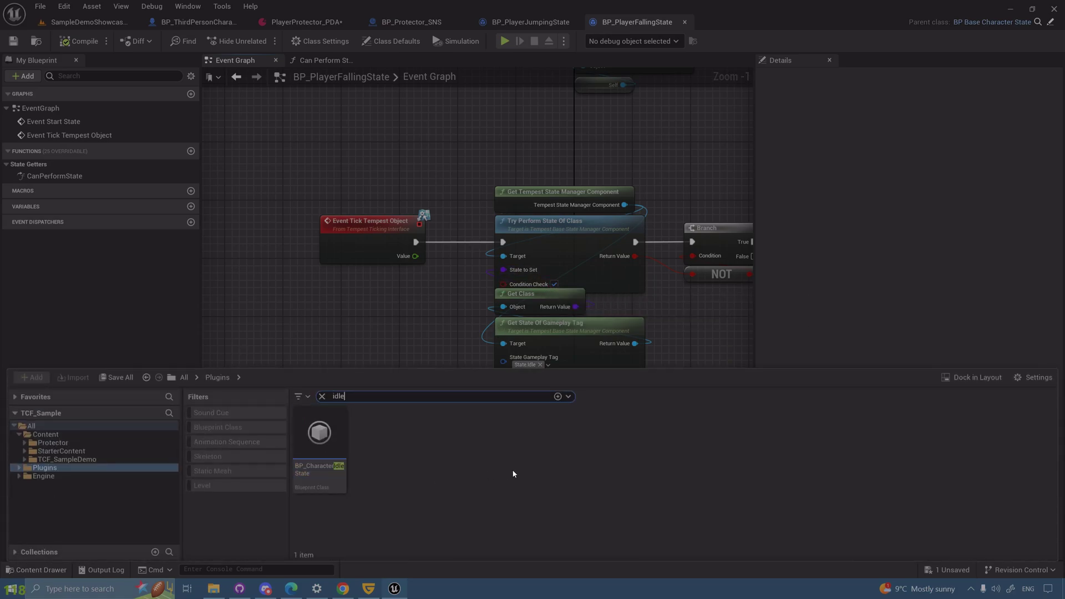
{"action": "left_click", "coordinate": [553, 284]}
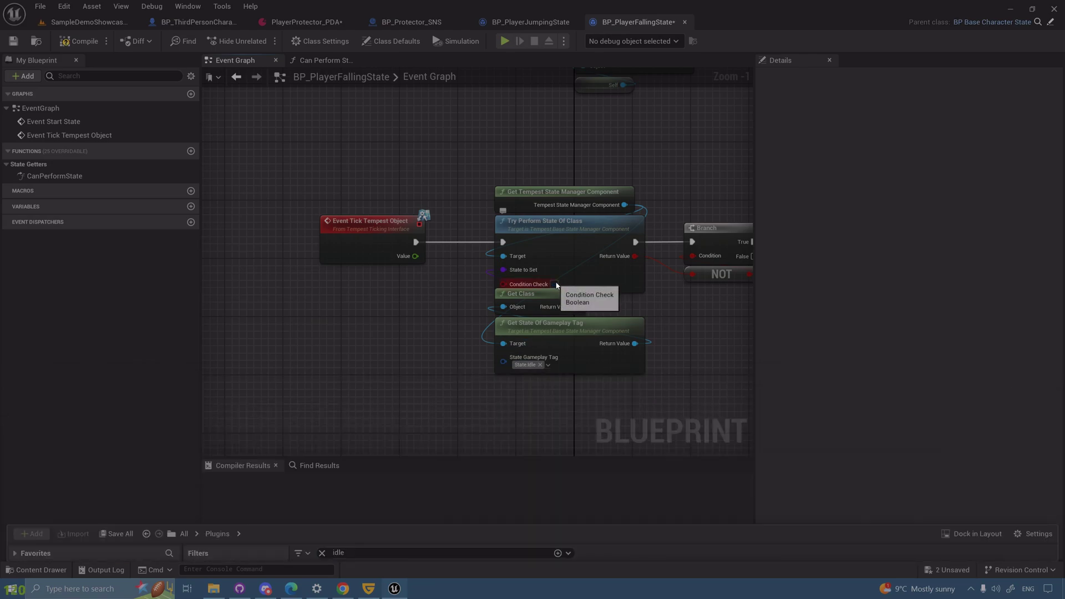
{"action": "left_click", "coordinate": [554, 284]}
{"action": "left_click", "coordinate": [37, 570]}
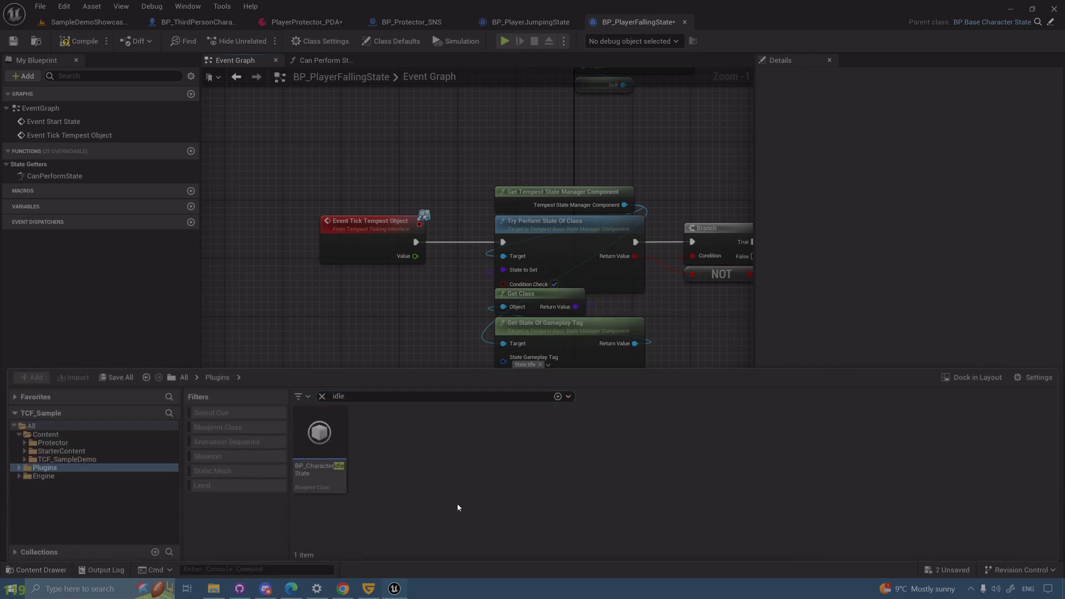
{"action": "double_click", "coordinate": [320, 435]}
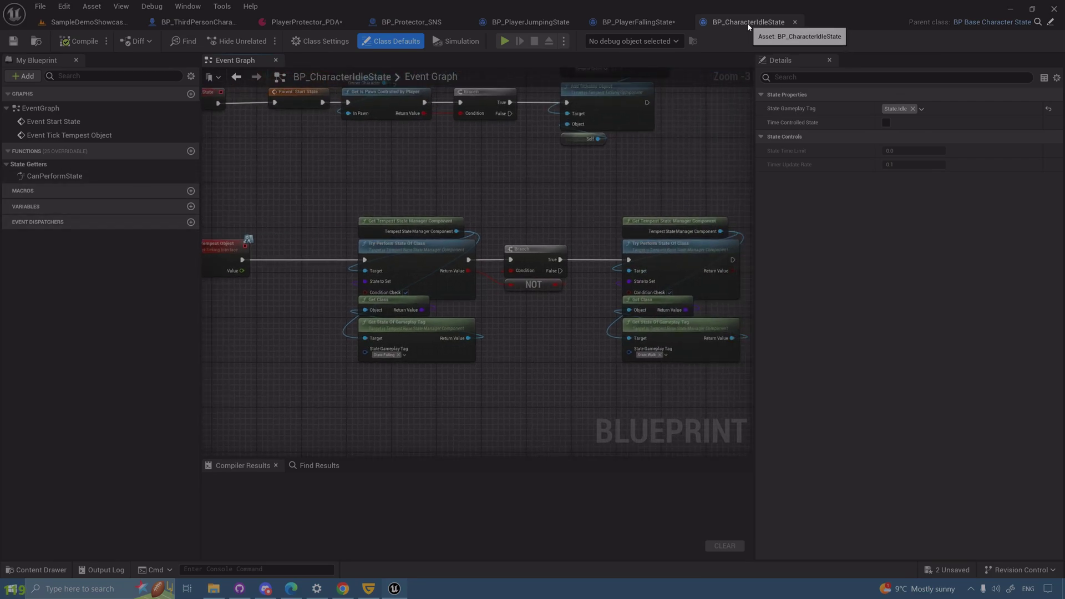
Open the CanPerformState function of BP_CharacterIdleState and examine its player-control branch and velocity length check
{"action": "double_click", "coordinate": [81, 177]}
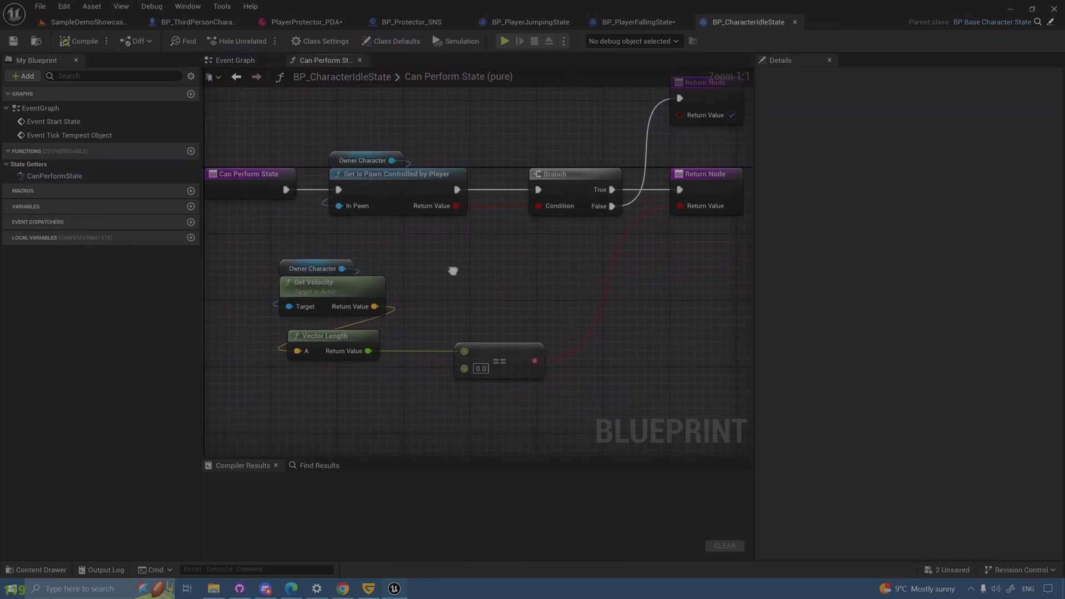
{"action": "left_click_drag", "start_coordinate": [582, 159], "coordinate": [571, 177]}
{"action": "left_click", "coordinate": [398, 286]}
{"action": "left_click", "coordinate": [631, 348]}
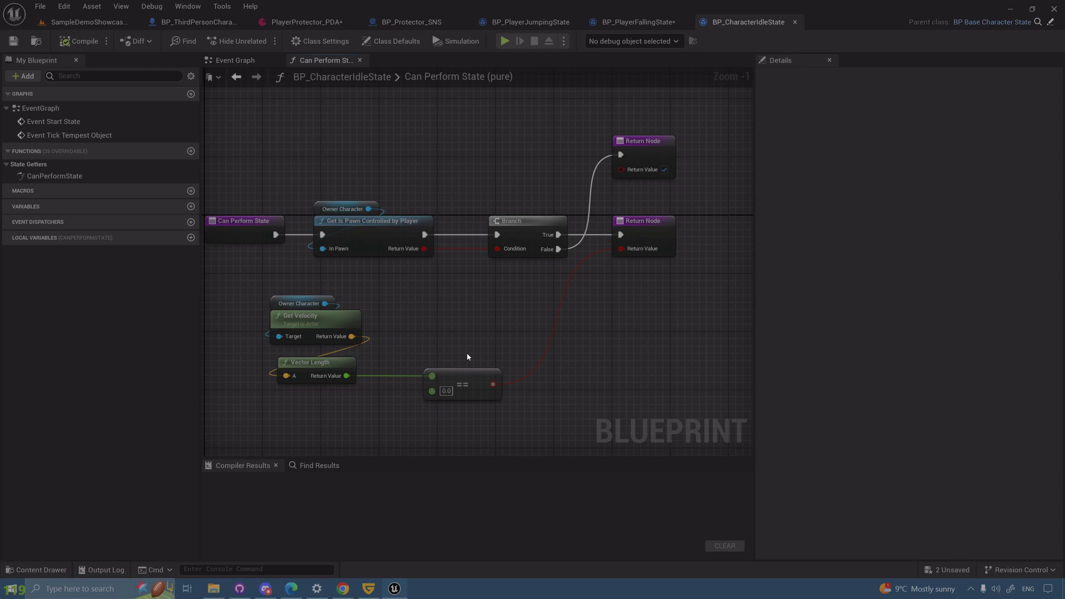
Close the three state blueprint editors opened after BP_Protector_SNS and return to PlayerProtector_PDA
{"action": "right_click", "coordinate": [366, 21]}
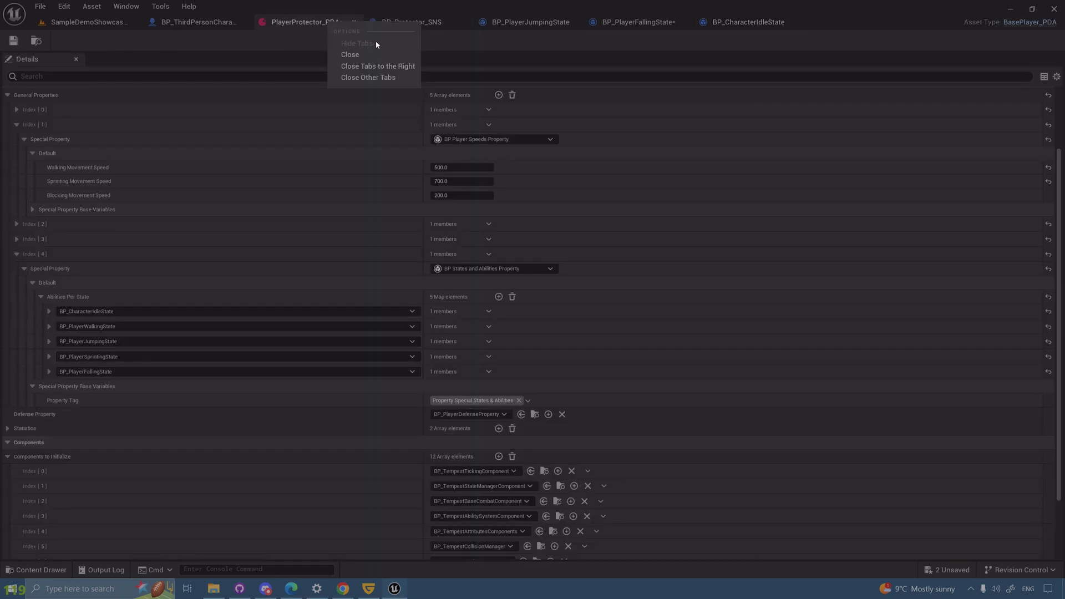
{"action": "right_click", "coordinate": [439, 23]}
{"action": "left_click", "coordinate": [489, 70]}
{"action": "left_click", "coordinate": [308, 24]}
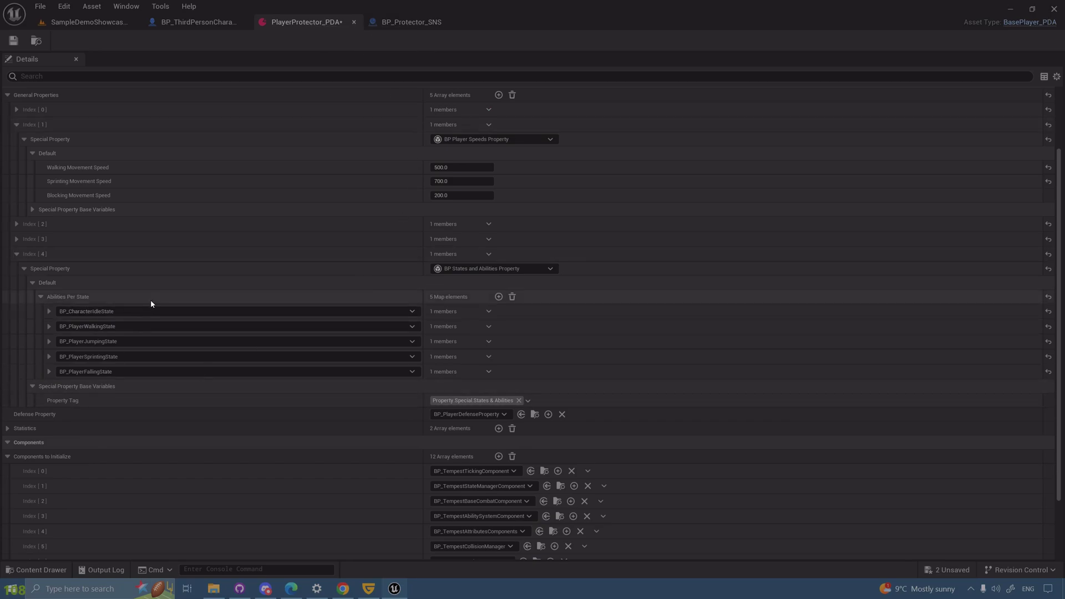
Add a new entry to Abilities Per State in PlayerProtector_PDA and look through the selectable state classes
{"action": "left_click", "coordinate": [499, 297]}
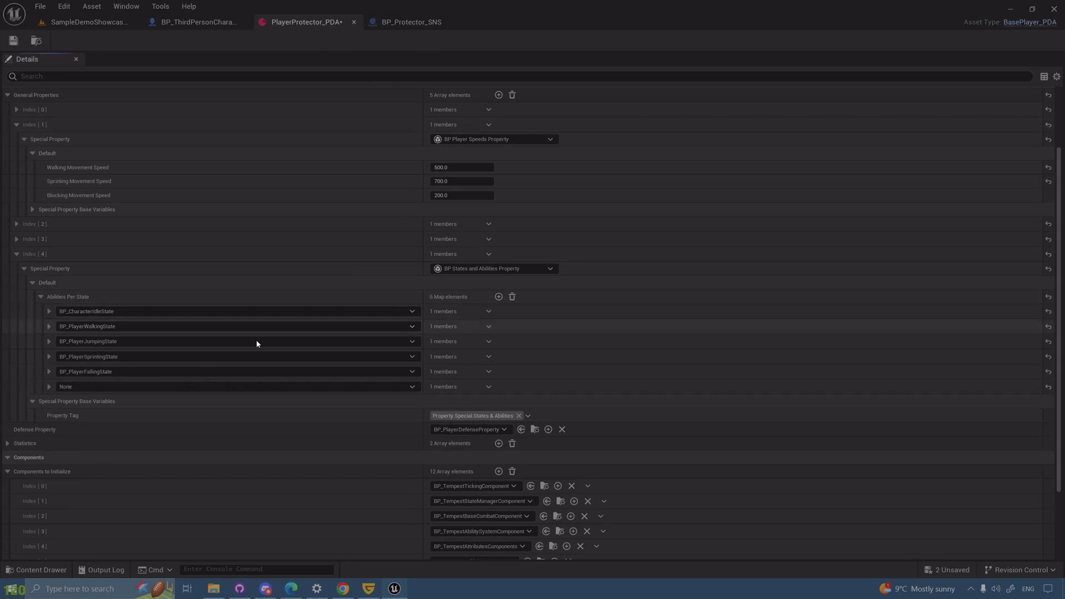
{"action": "left_click", "coordinate": [117, 386]}
{"action": "left_click_drag", "start_coordinate": [420, 188], "coordinate": [439, 151]}
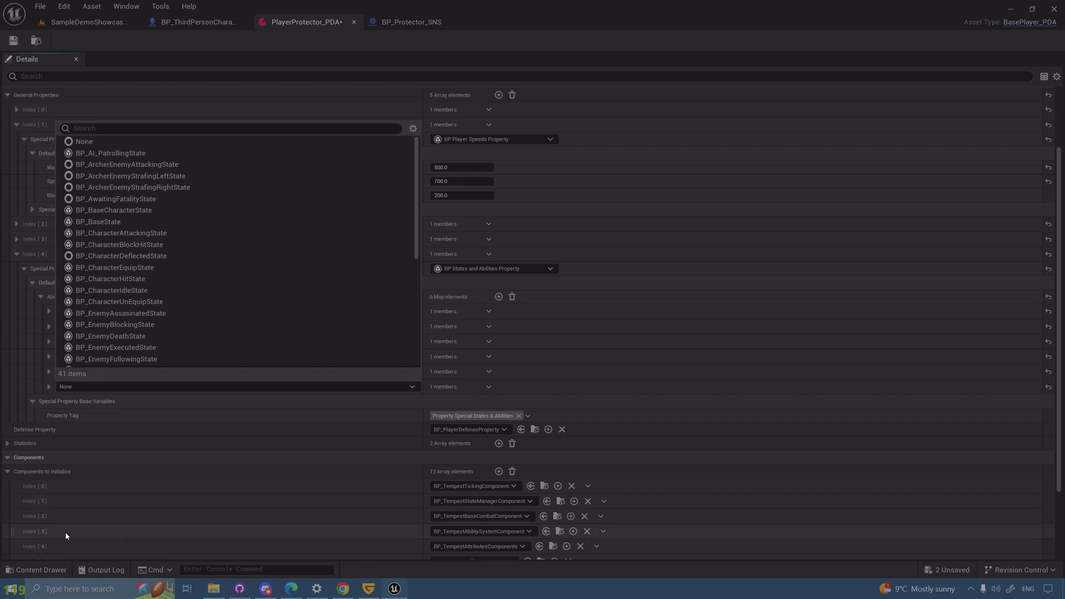
Clear the "idle" asset search and open the Protector content folder
{"action": "left_click", "coordinate": [42, 569]}
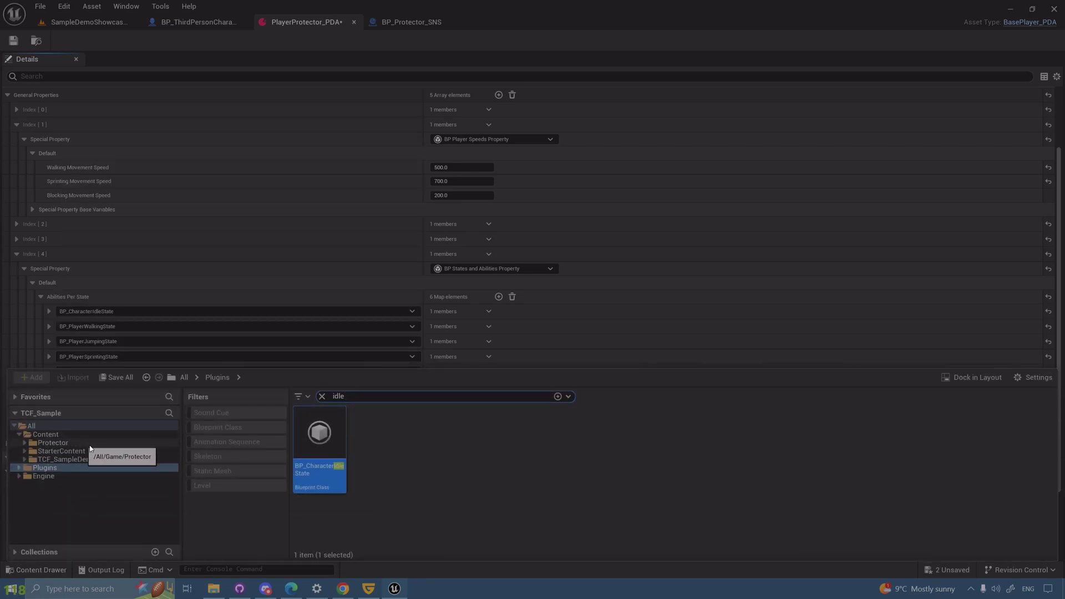
{"action": "left_click", "coordinate": [364, 413]}
{"action": "left_click", "coordinate": [323, 397]}
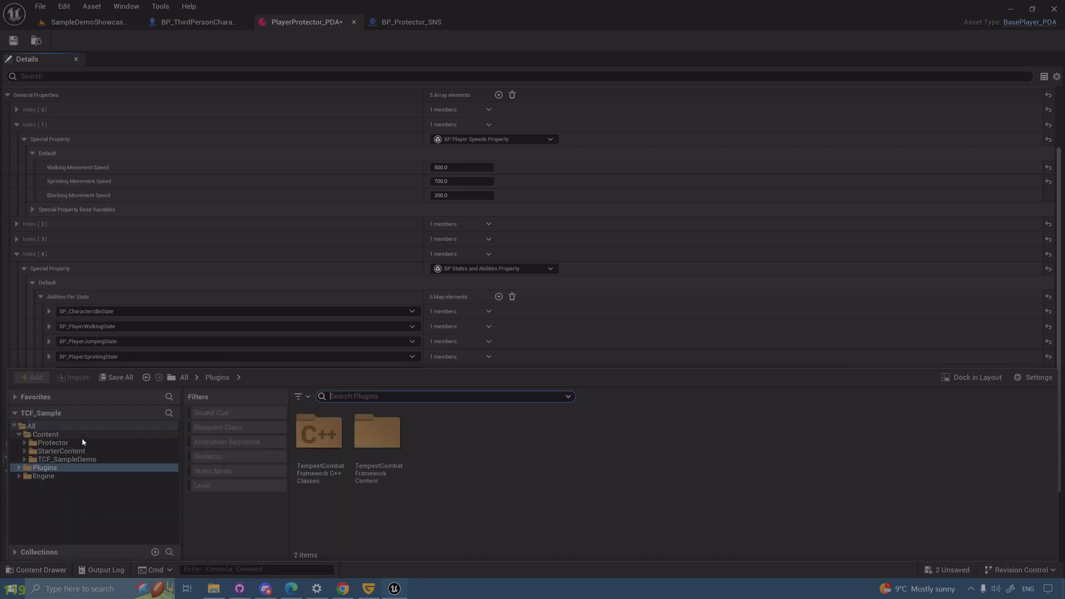
{"action": "left_click", "coordinate": [53, 443]}
Create a blueprint class in the Protector folder with parent BP_BaseCharacterState and name it BP_ProtectorEquipState
{"action": "right_click", "coordinate": [655, 444]}
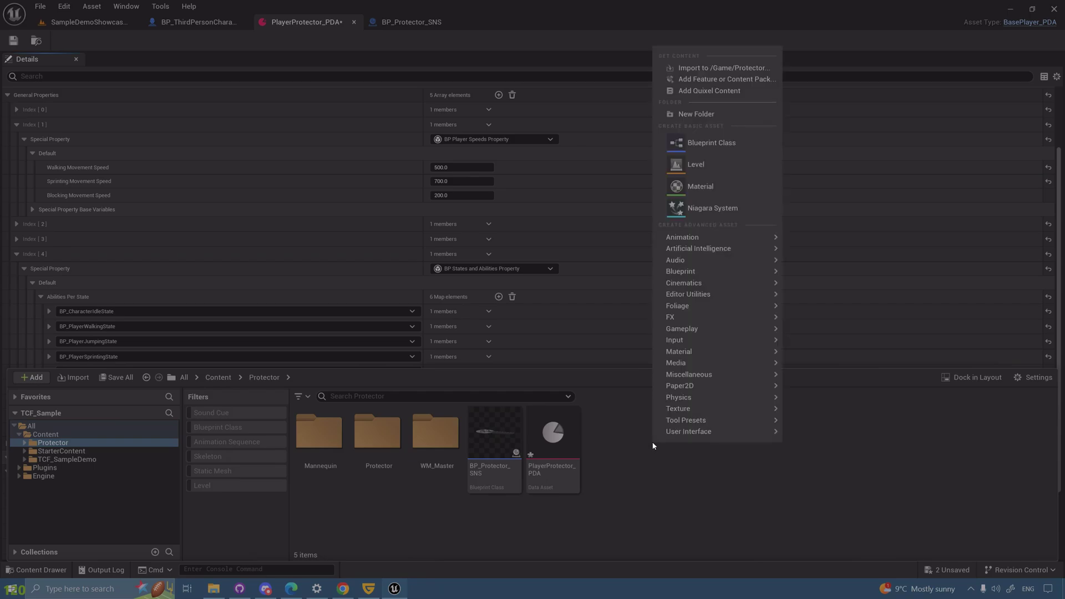
{"action": "left_click", "coordinate": [738, 143]}
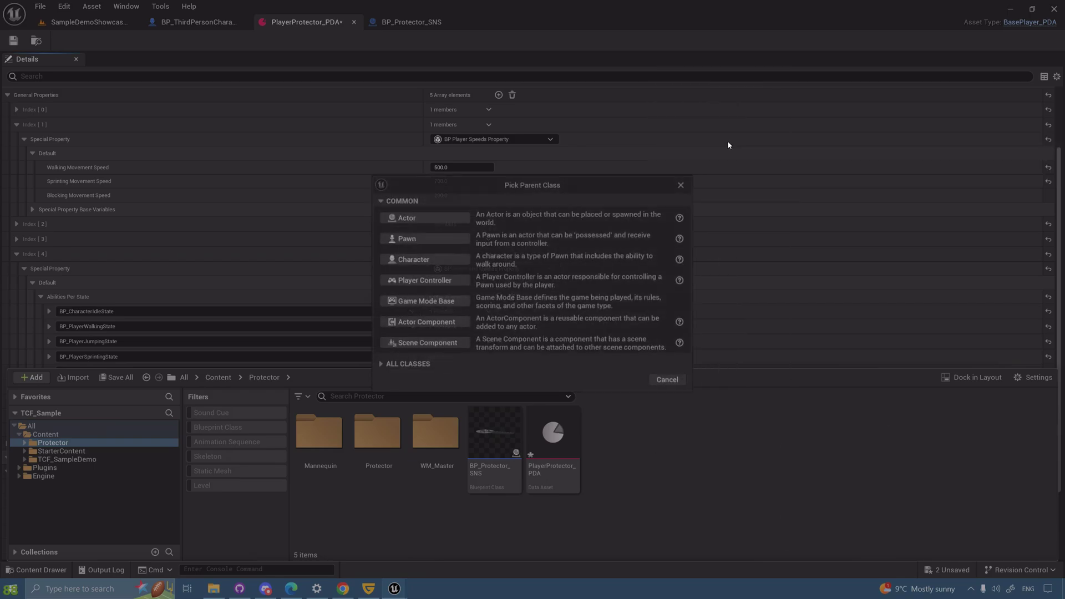
{"action": "left_click", "coordinate": [397, 368]}
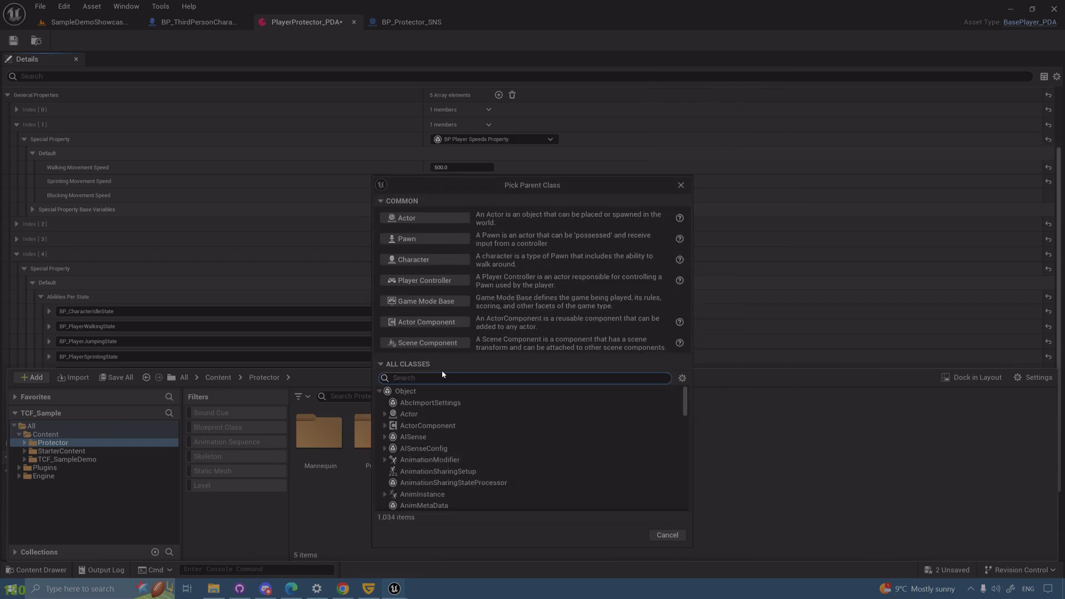
{"action": "type", "text": "characterstate"}
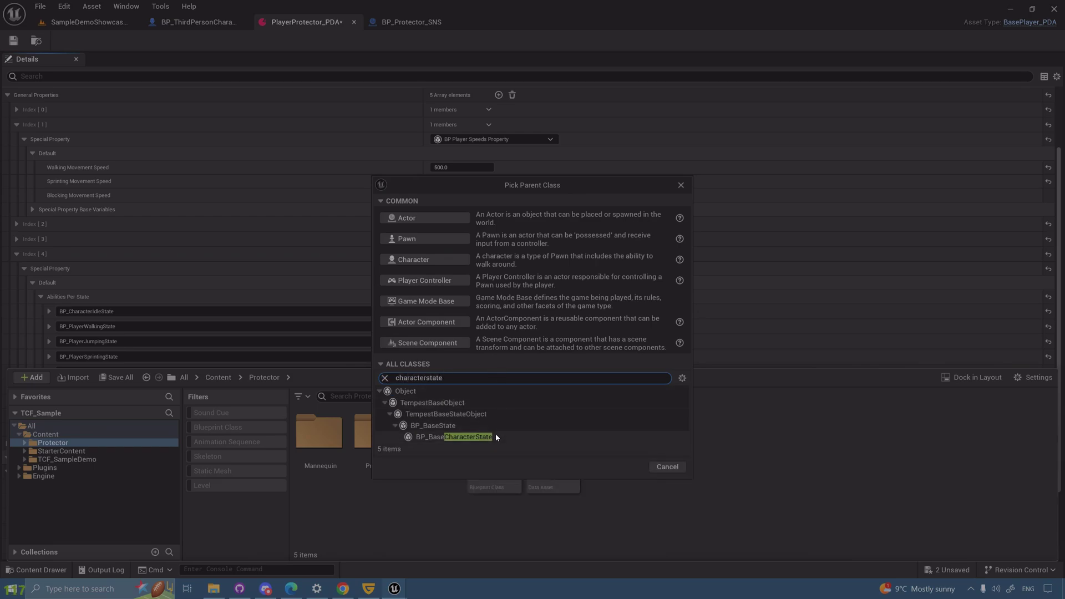
{"action": "left_click", "coordinate": [488, 437]}
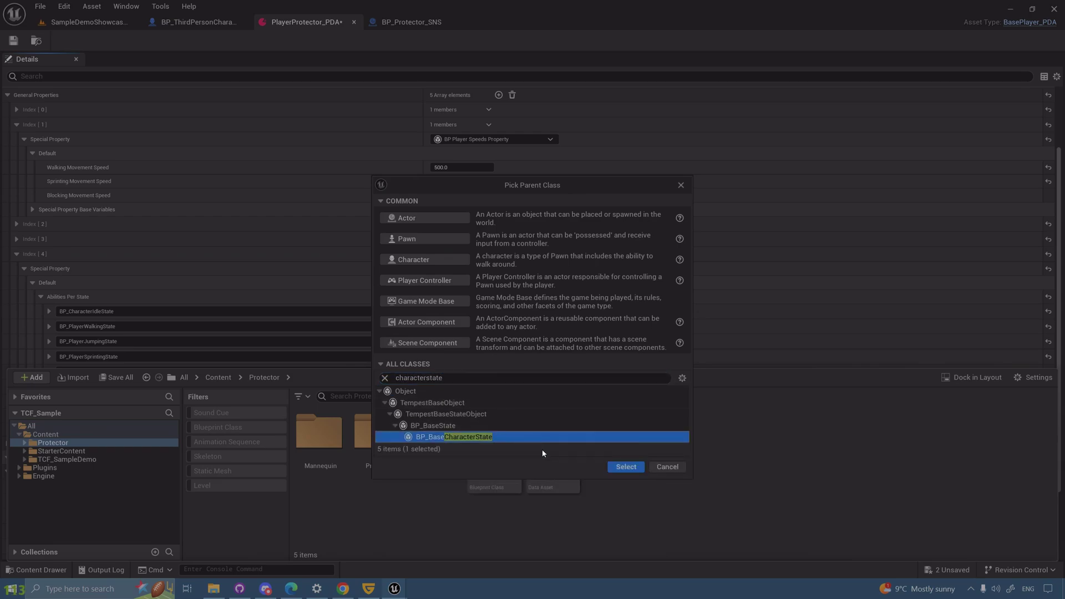
{"action": "left_click", "coordinate": [625, 467]}
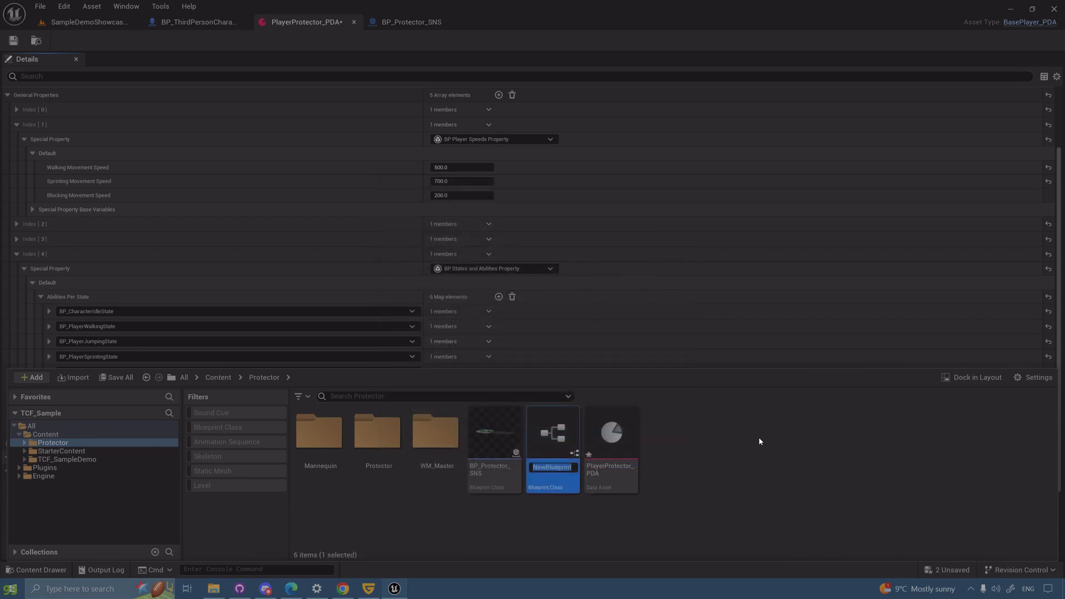
{"action": "type", "text": "BP_"}
{"action": "type", "text": "ProtectorEqui"}
{"action": "type", "text": "pState"}
{"action": "key", "text": "Return"}
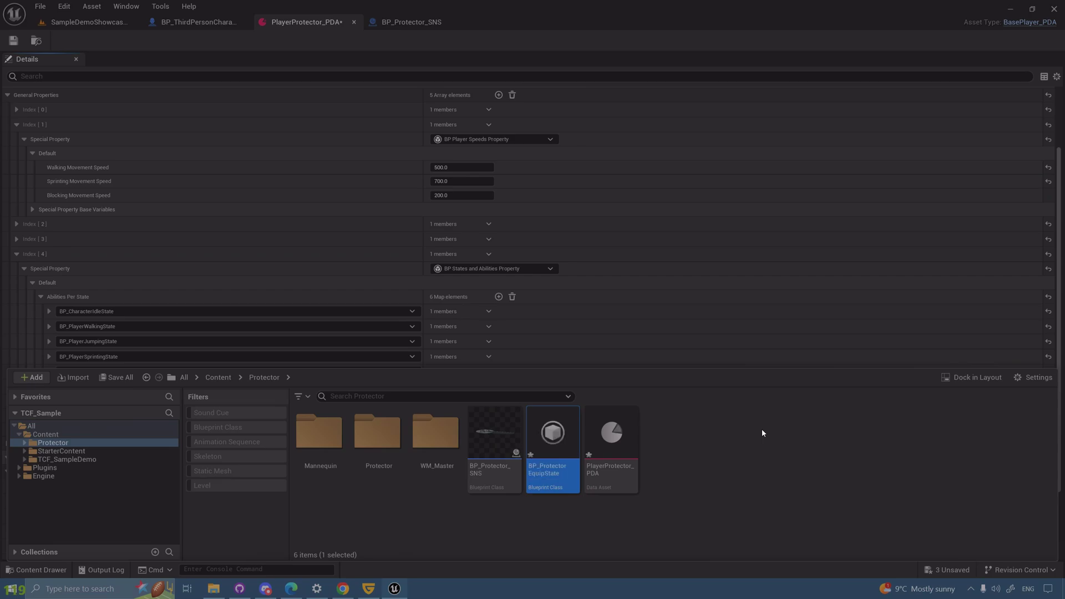
Assign BP_ProtectorEquipState to the empty Abilities Per State entry in PlayerProtector_PDA and expand that entry
{"action": "key", "text": "ctrl+space"}
{"action": "left_click", "coordinate": [174, 386]}
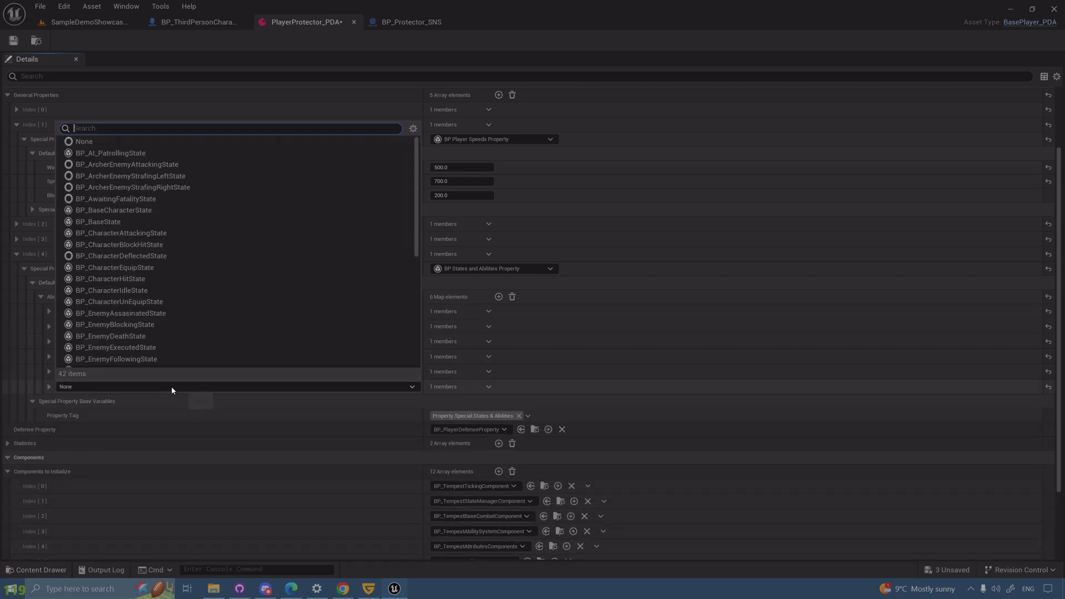
{"action": "type", "text": "equip"}
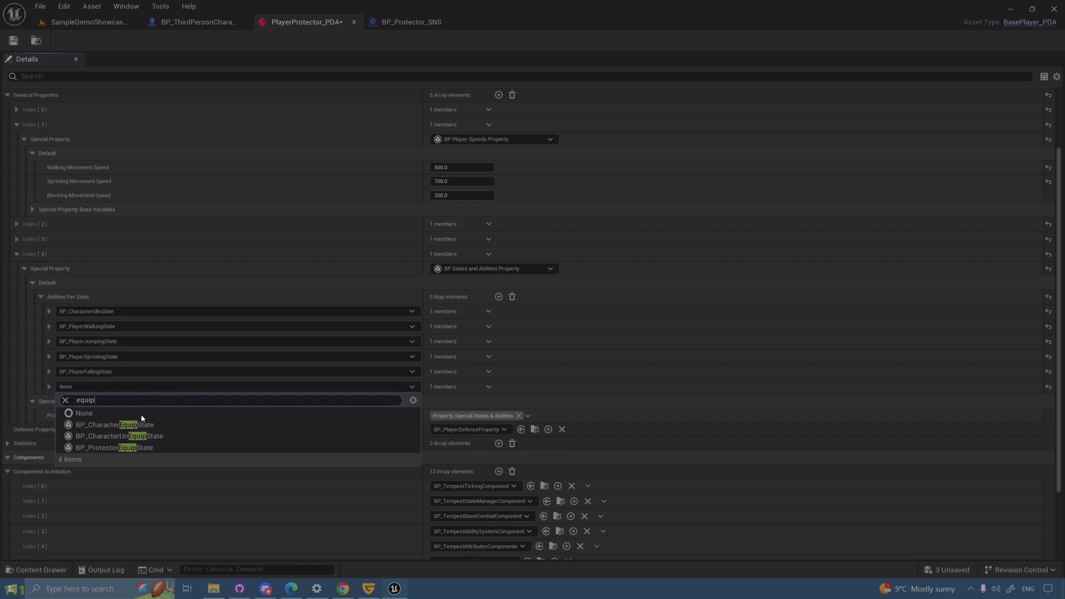
{"action": "left_click", "coordinate": [131, 448]}
{"action": "left_click", "coordinate": [49, 388]}
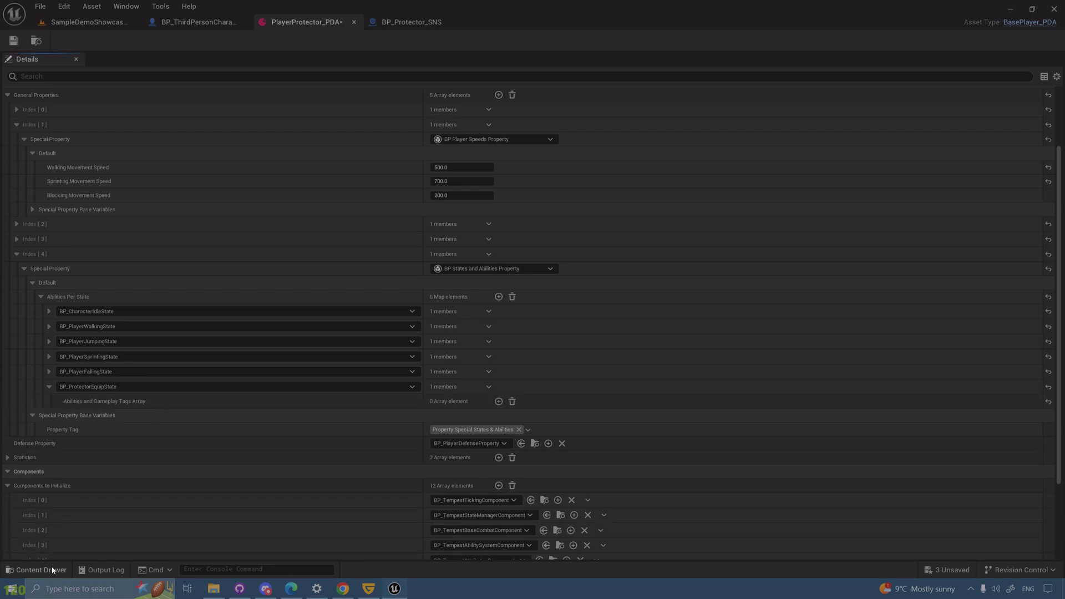
Open BP_ProtectorEquipState and set its State Gameplay Tag to State.Equip
{"action": "left_click", "coordinate": [36, 570]}
{"action": "double_click", "coordinate": [552, 434]}
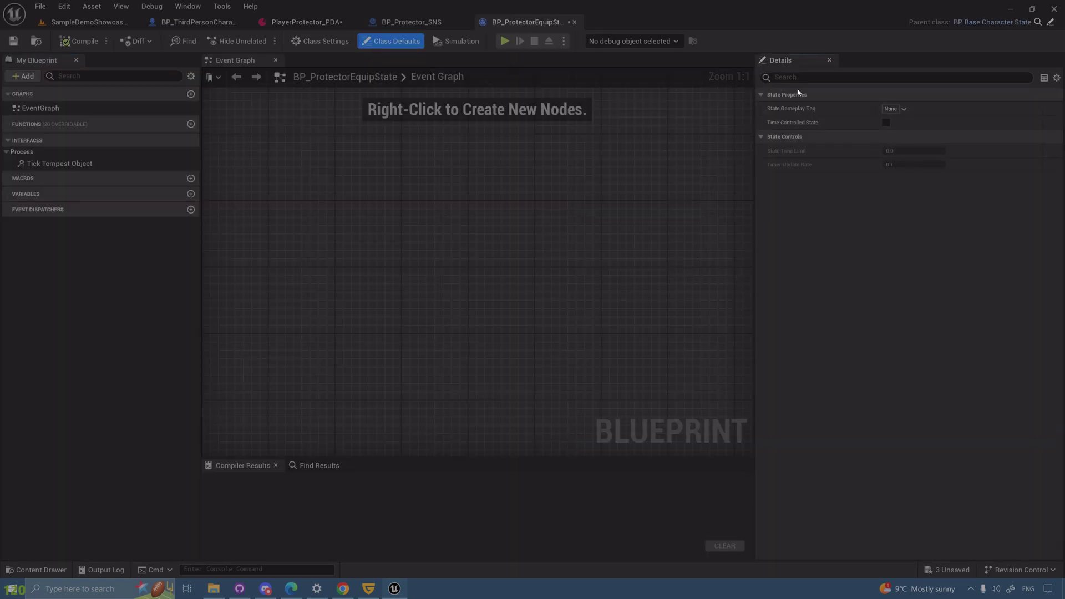
{"action": "left_click", "coordinate": [905, 108]}
{"action": "type", "text": "state"}
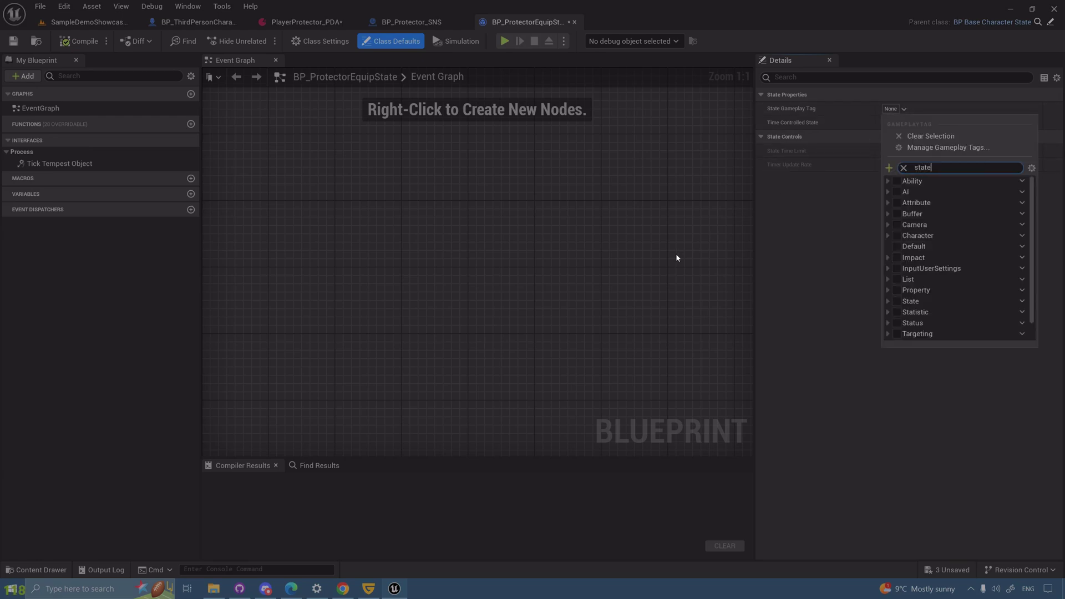
{"action": "type", "text": ".equi"}
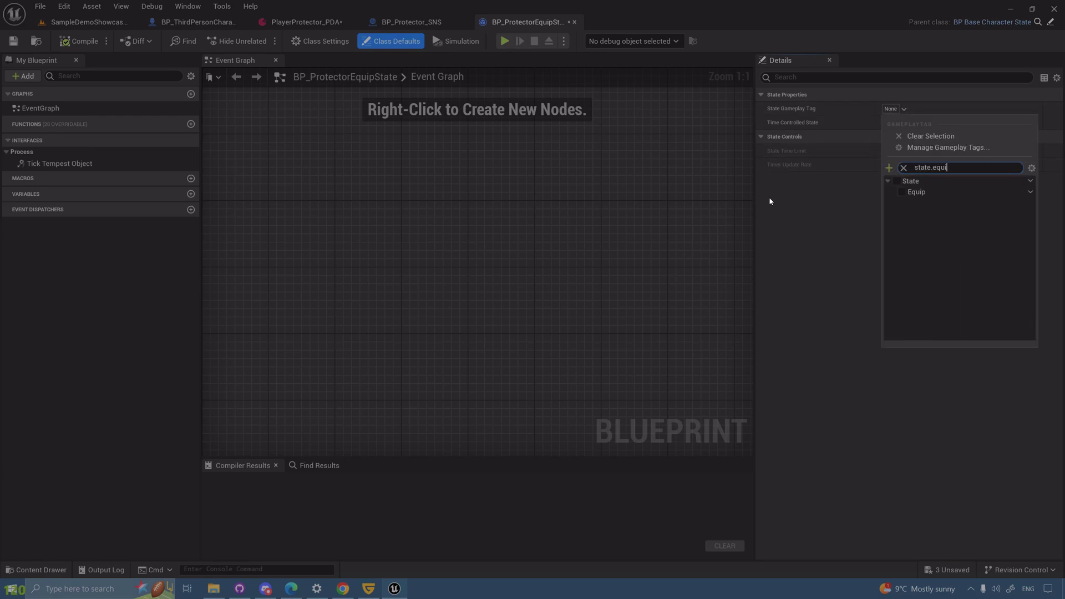
{"action": "left_click", "coordinate": [910, 192]}
{"action": "left_click", "coordinate": [654, 225]}
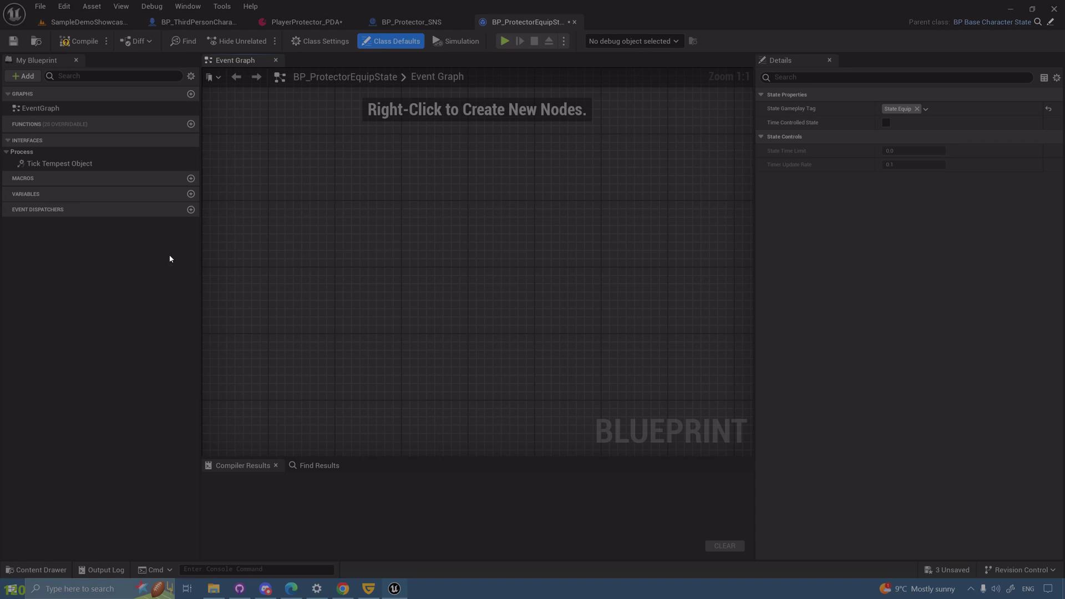
Override the Can Perform State function, delete its parent call node, and compile the blueprint
{"action": "left_click", "coordinate": [160, 125]}
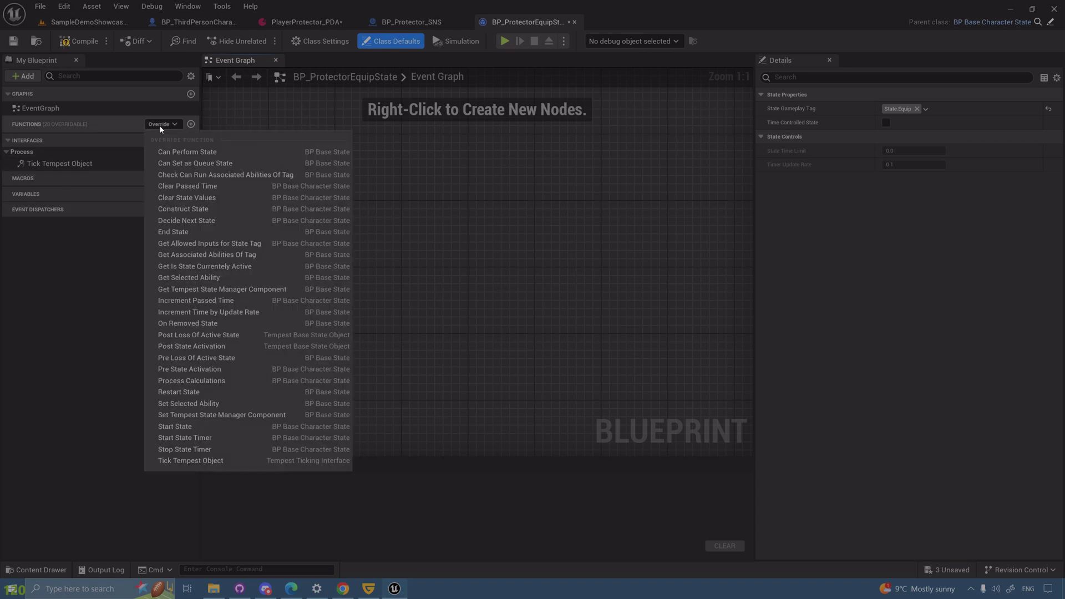
{"action": "left_click", "coordinate": [187, 152]}
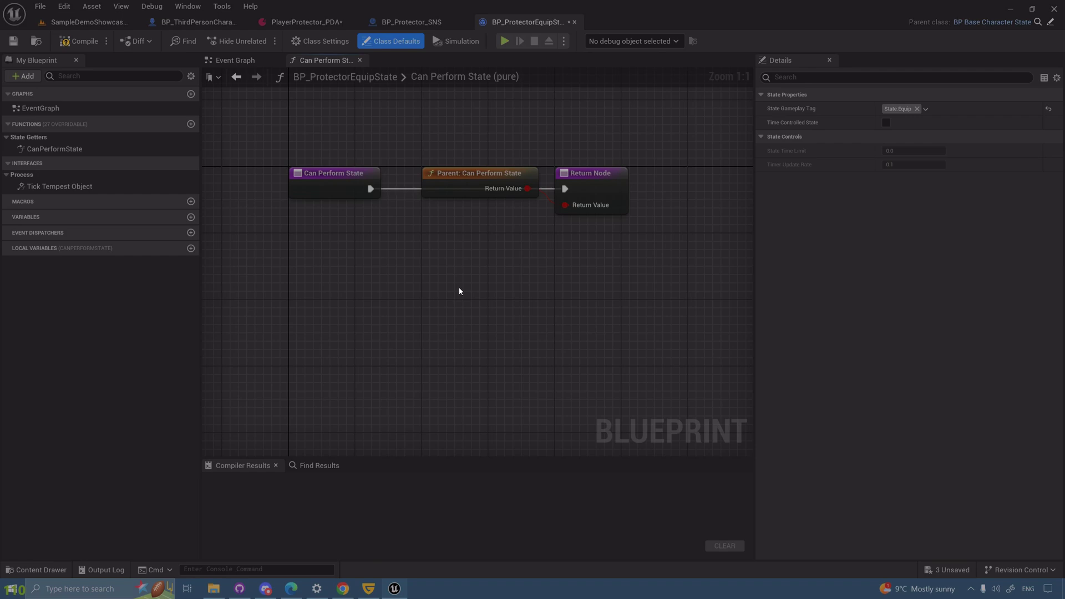
{"action": "left_click", "coordinate": [482, 174]}
{"action": "key", "text": "Delete"}
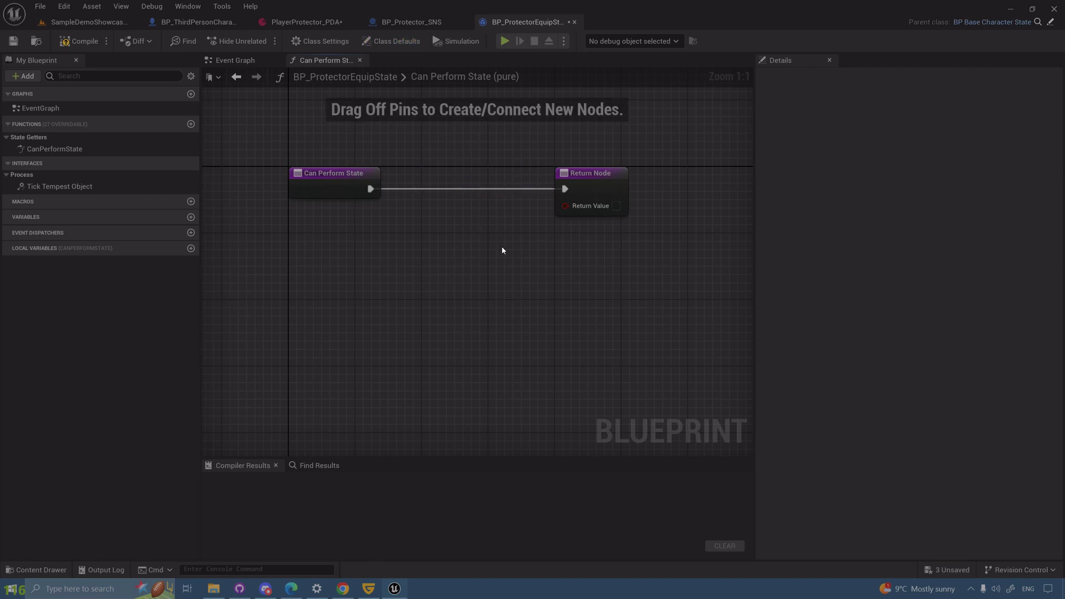
{"action": "left_click", "coordinate": [78, 41]}
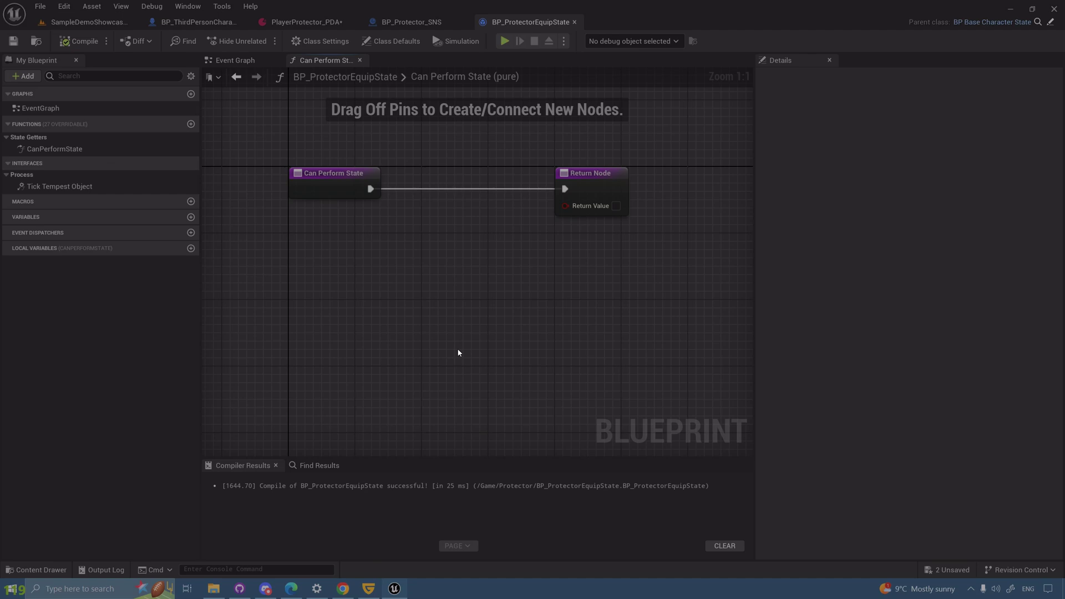
Add a Get Performing Actor node to the Can Perform State graph and place it below the entry node
{"action": "right_click", "coordinate": [382, 358]}
{"action": "type", "text": "get component"}
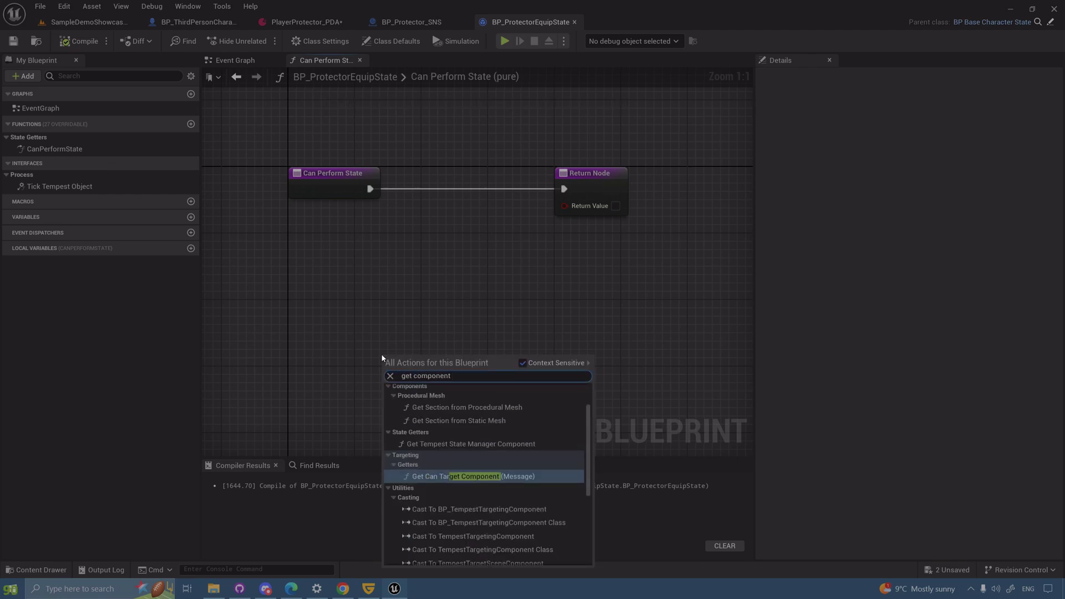
{"action": "key", "text": "ctrl+a"}
{"action": "type", "text": "get perform"}
{"action": "key", "text": "Return"}
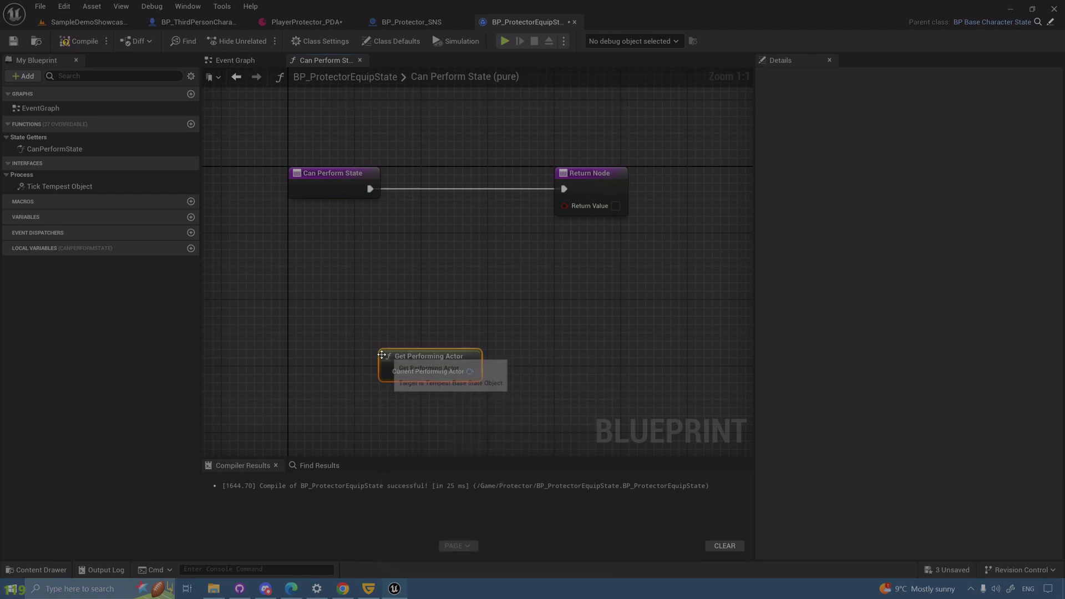
{"action": "left_click_drag", "start_coordinate": [395, 356], "coordinate": [215, 272]}
Add a Get Component by Class node fed by the performing actor, with TempestCombatComponent as its component class
{"action": "left_click_drag", "start_coordinate": [287, 288], "coordinate": [382, 358]}
{"action": "type", "text": "get comp"}
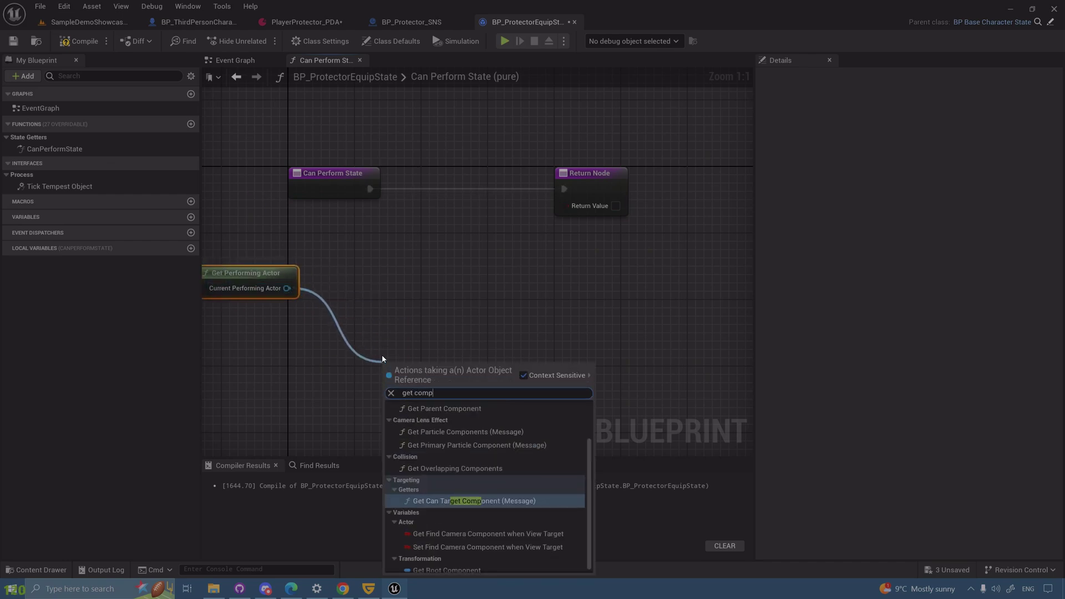
{"action": "type", "text": "onent"}
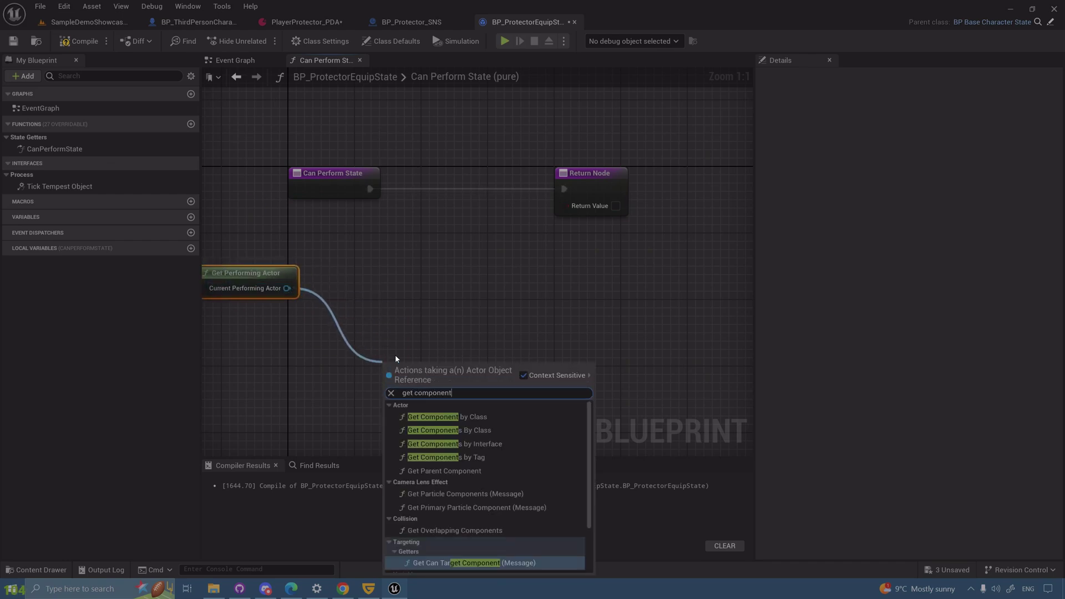
{"action": "left_click", "coordinate": [461, 417]}
{"action": "left_click", "coordinate": [426, 415]}
{"action": "type", "text": "c"}
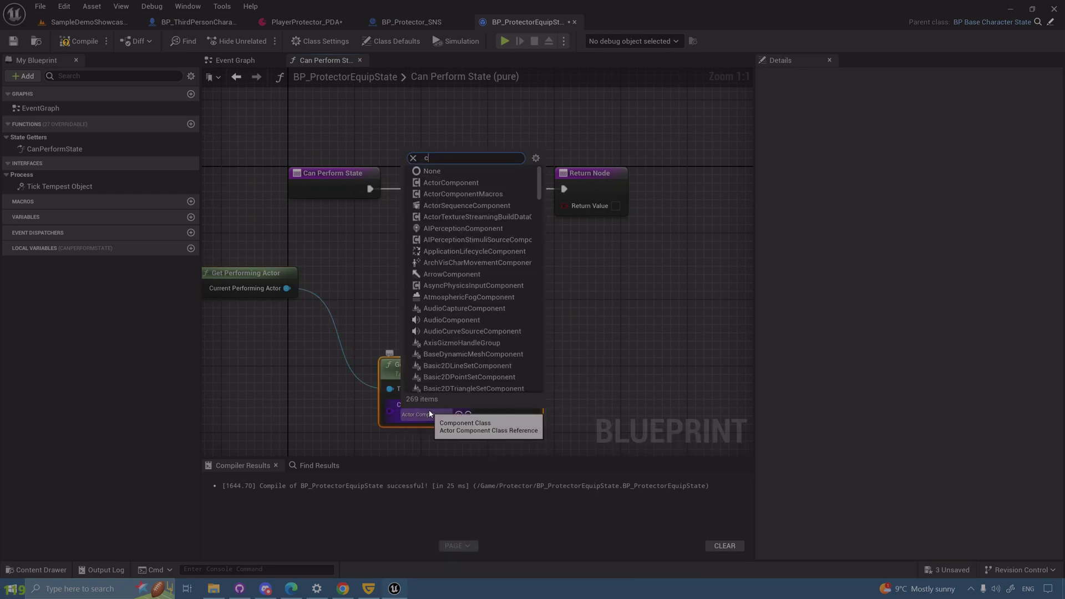
{"action": "type", "text": "ombat"}
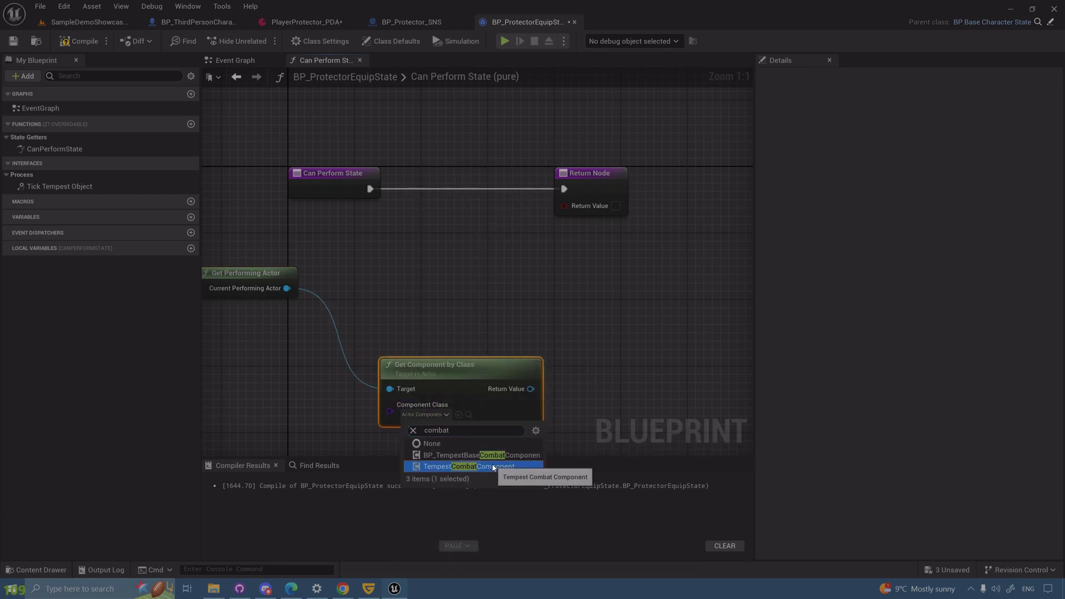
{"action": "left_click", "coordinate": [493, 468]}
Check the combat component listed under Components to Initialize in PlayerProtector_PDA and return to BP_ProtectorEquipState
{"action": "left_click", "coordinate": [297, 22]}
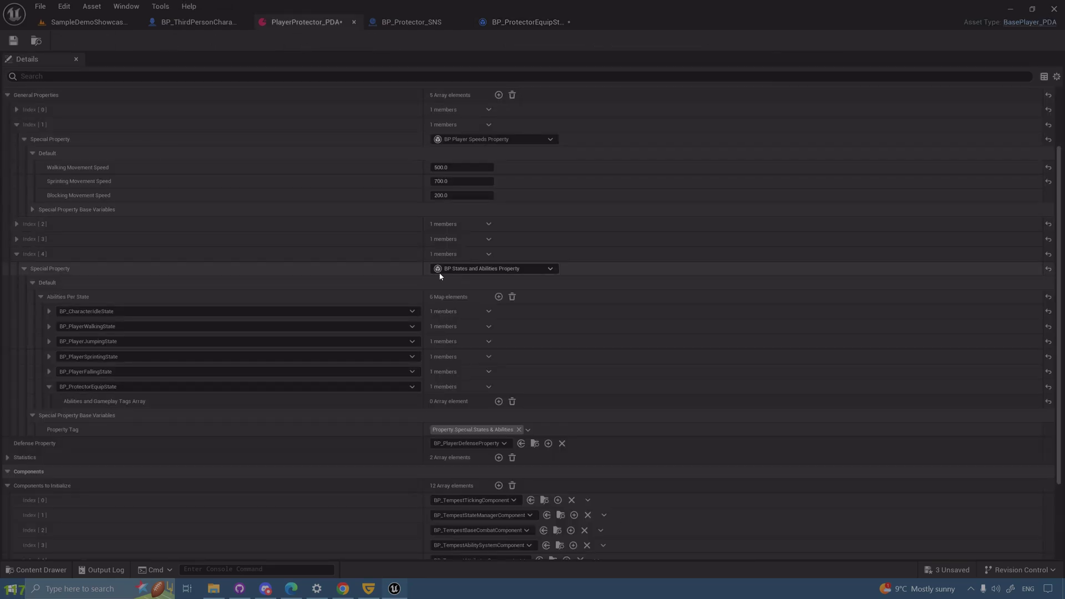
{"action": "scroll", "coordinate": [475, 281], "scroll_direction": "down", "scroll_amount": 3}
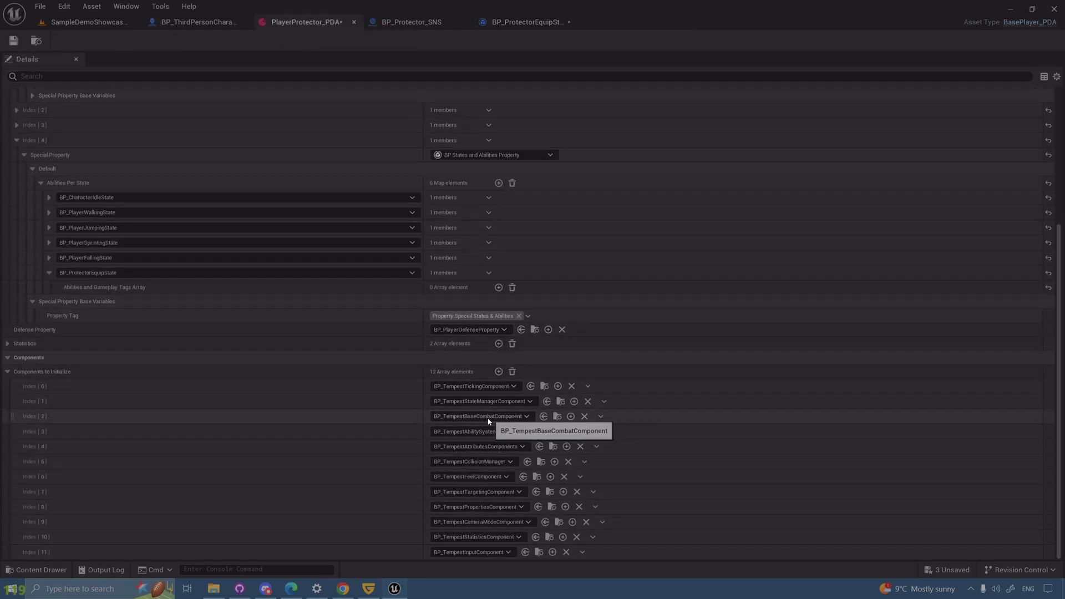
{"action": "left_click", "coordinate": [515, 25]}
Add a Get Combat Status node from the combat component and stack it with the performing actor and component nodes
{"action": "left_click_drag", "start_coordinate": [439, 312], "coordinate": [515, 235]}
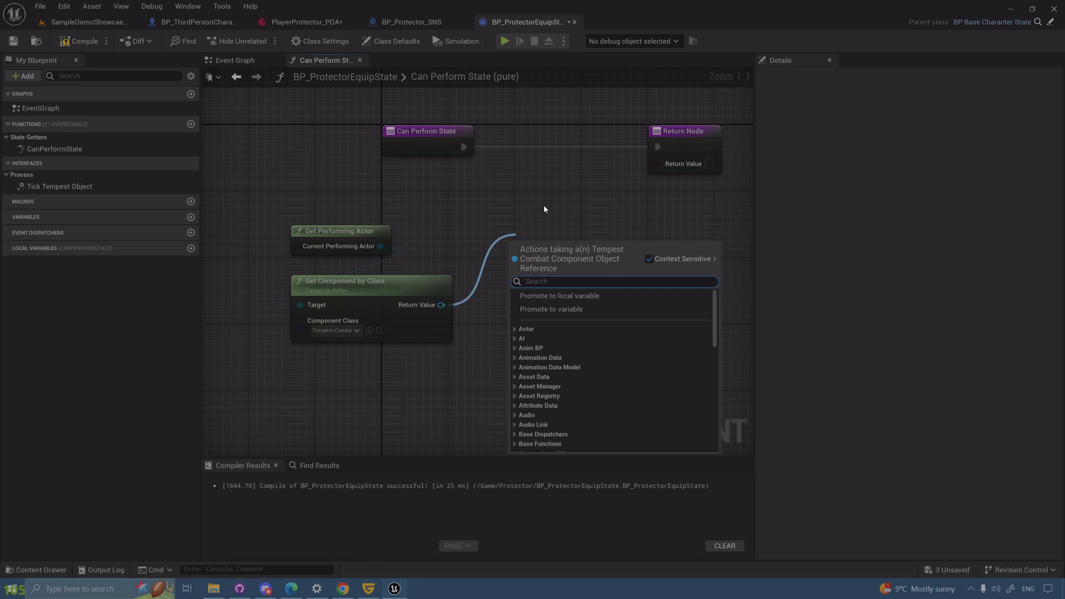
{"action": "type", "text": "get combat"}
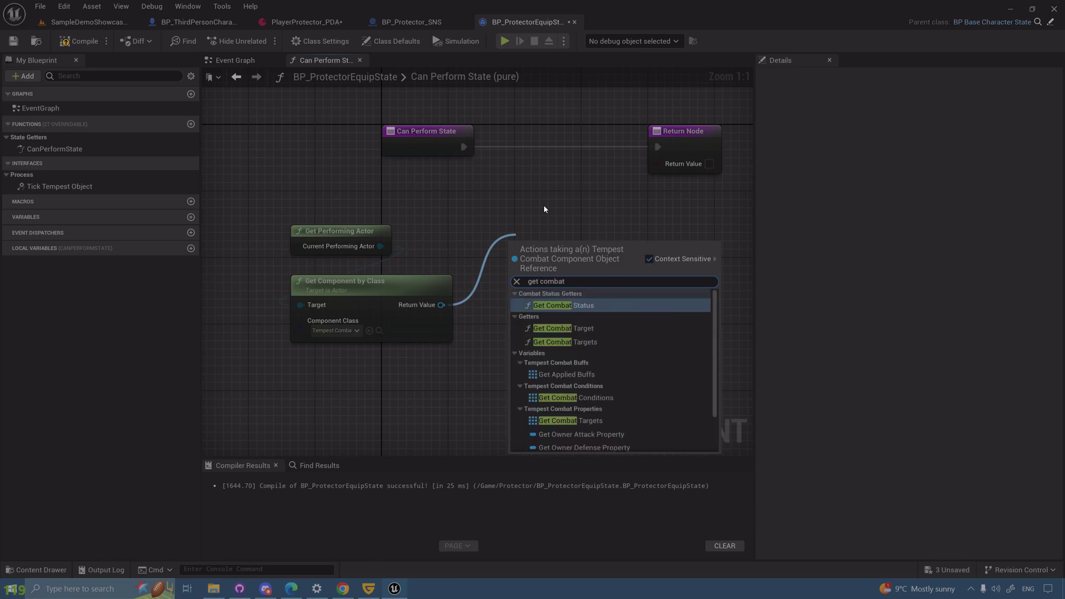
{"action": "key", "text": "Return"}
{"action": "left_click_drag", "start_coordinate": [608, 253], "coordinate": [408, 362]}
{"action": "left_click_drag", "start_coordinate": [378, 237], "coordinate": [379, 253]}
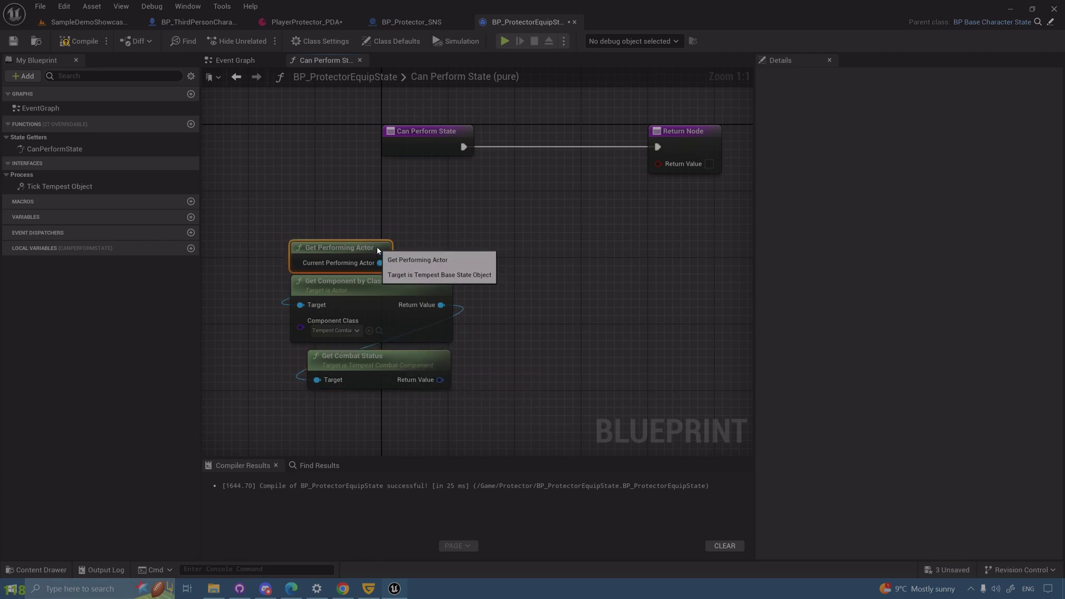
{"action": "left_click", "coordinate": [480, 269]}
Add a Has Tag node fed by the Get Combat Status return value
{"action": "left_click_drag", "start_coordinate": [438, 380], "coordinate": [575, 303]}
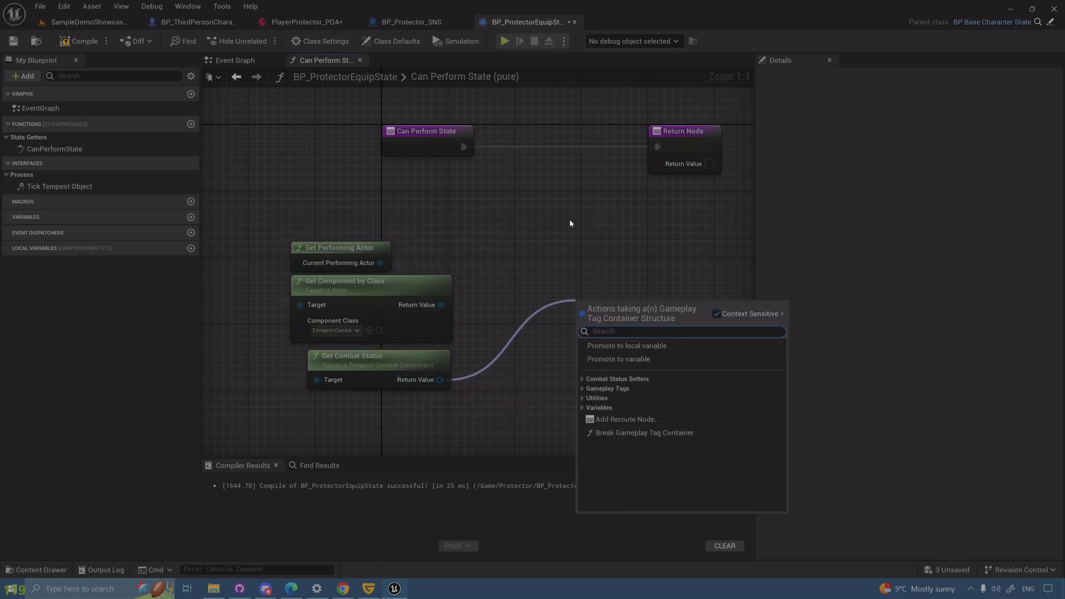
{"action": "type", "text": "has"}
{"action": "left_click", "coordinate": [610, 410]}
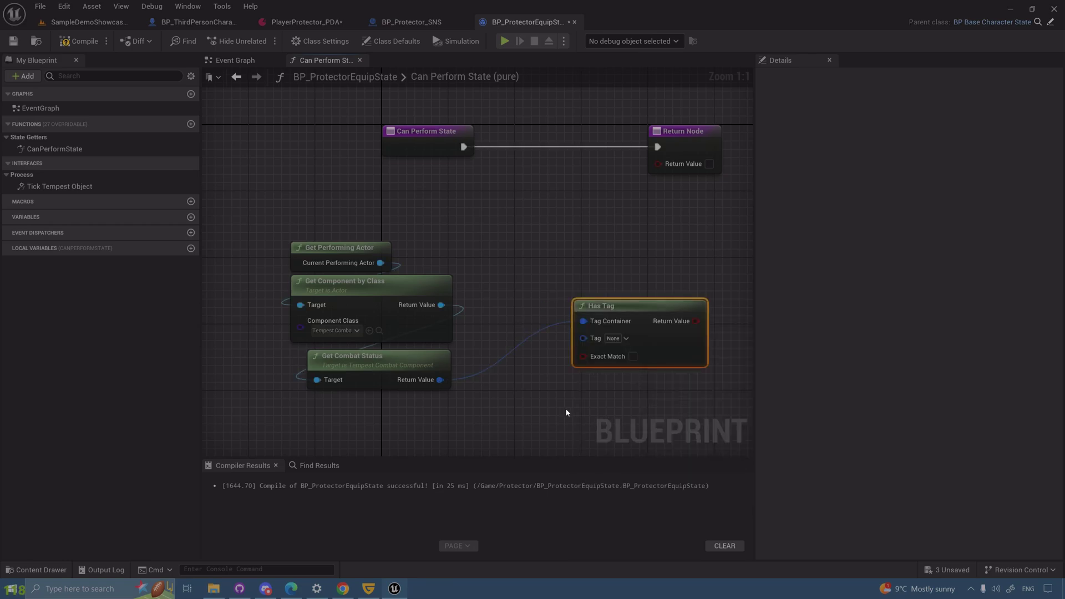
Set the Has Tag node's tag to Status.Combat.InCombat and stack it beneath Get Combat Status
{"action": "left_click", "coordinate": [617, 338]}
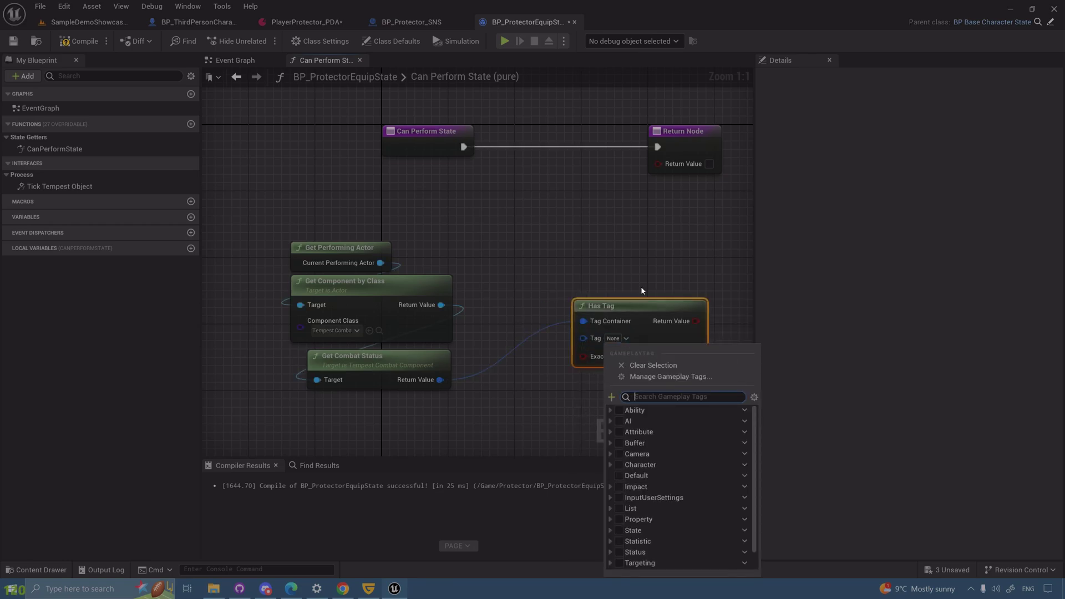
{"action": "type", "text": "inc"}
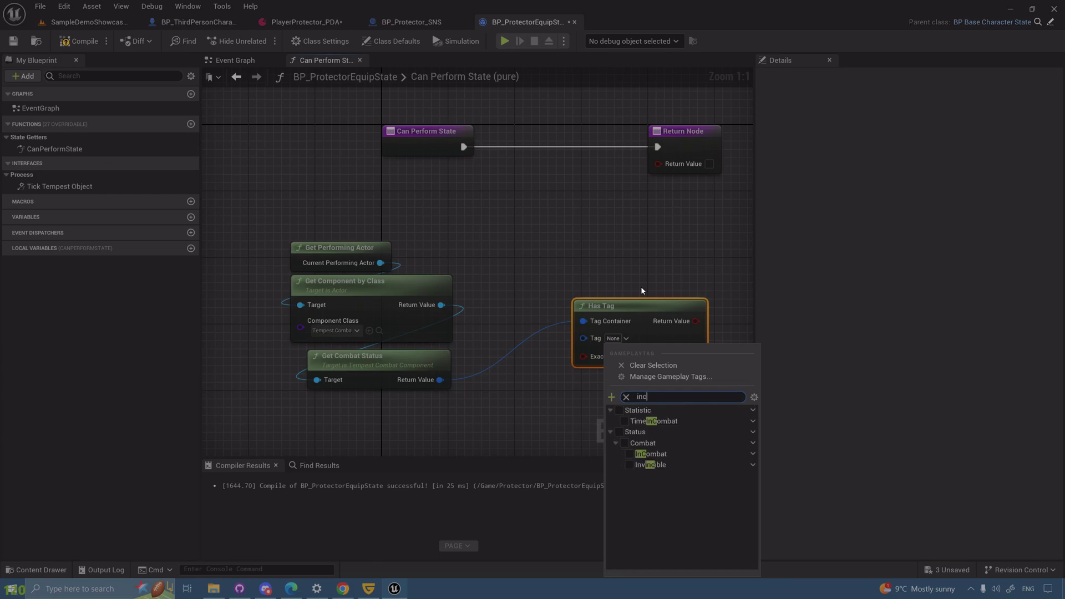
{"action": "left_click", "coordinate": [629, 453]}
{"action": "right_click_drag", "start_coordinate": [533, 405], "coordinate": [494, 300]}
{"action": "left_click_drag", "start_coordinate": [620, 208], "coordinate": [361, 298]}
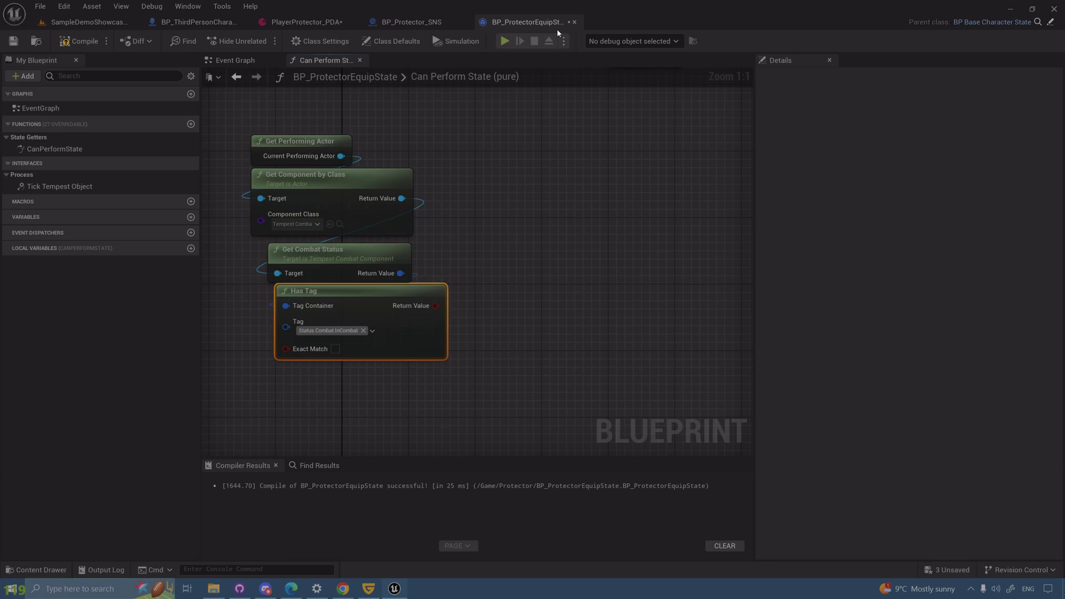
{"action": "right_click_drag", "start_coordinate": [584, 134], "coordinate": [664, 185]}
{"action": "left_click_drag", "start_coordinate": [618, 272], "coordinate": [417, 371]}
{"action": "left_click", "coordinate": [584, 316]}
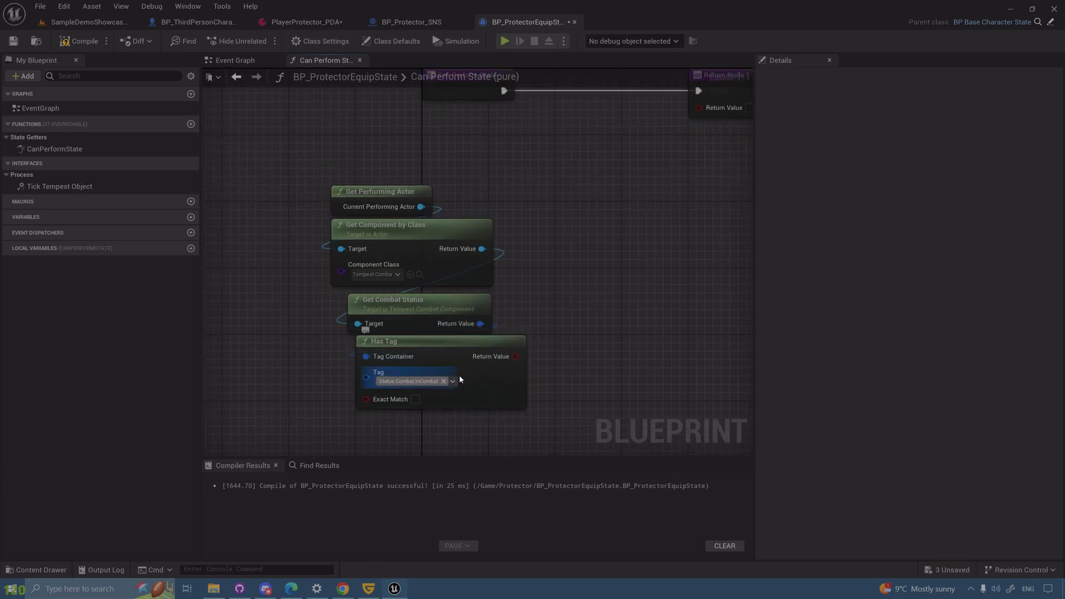
Add a NOT Boolean node fed by the Has Tag return value
{"action": "left_click_drag", "start_coordinate": [515, 356], "coordinate": [587, 354]}
{"action": "type", "text": "not"}
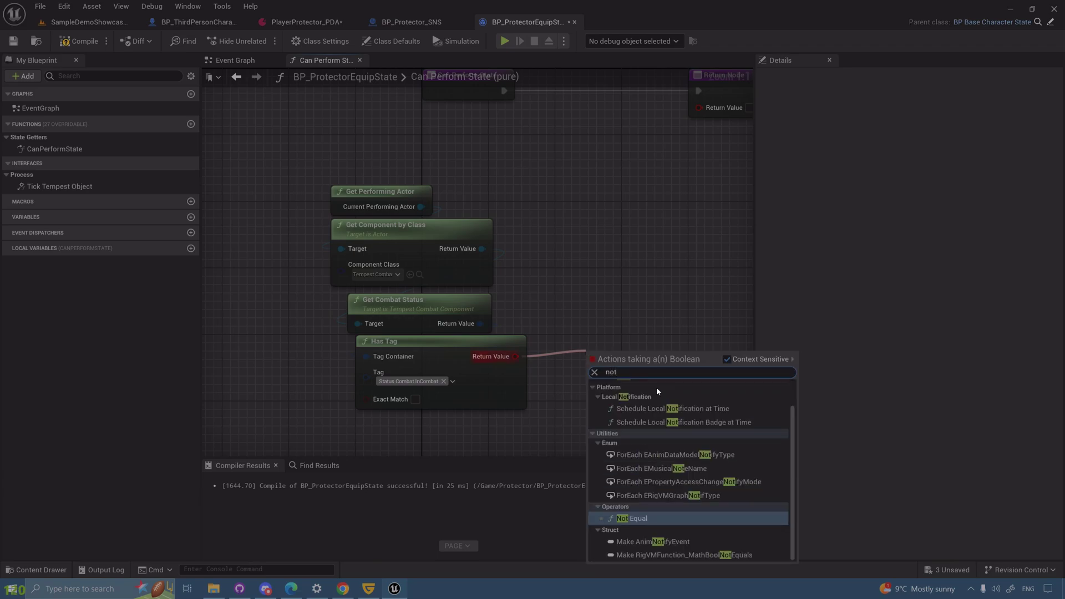
{"action": "scroll", "coordinate": [657, 389], "scroll_direction": "up", "scroll_amount": 2}
{"action": "left_click", "coordinate": [679, 404]}
{"action": "right_click_drag", "start_coordinate": [661, 402], "coordinate": [592, 411]}
Straighten the link between Has Tag and NOT, and connect NOT's output to the Return Node's Return Value
{"action": "left_click_drag", "start_coordinate": [625, 358], "coordinate": [423, 412]}
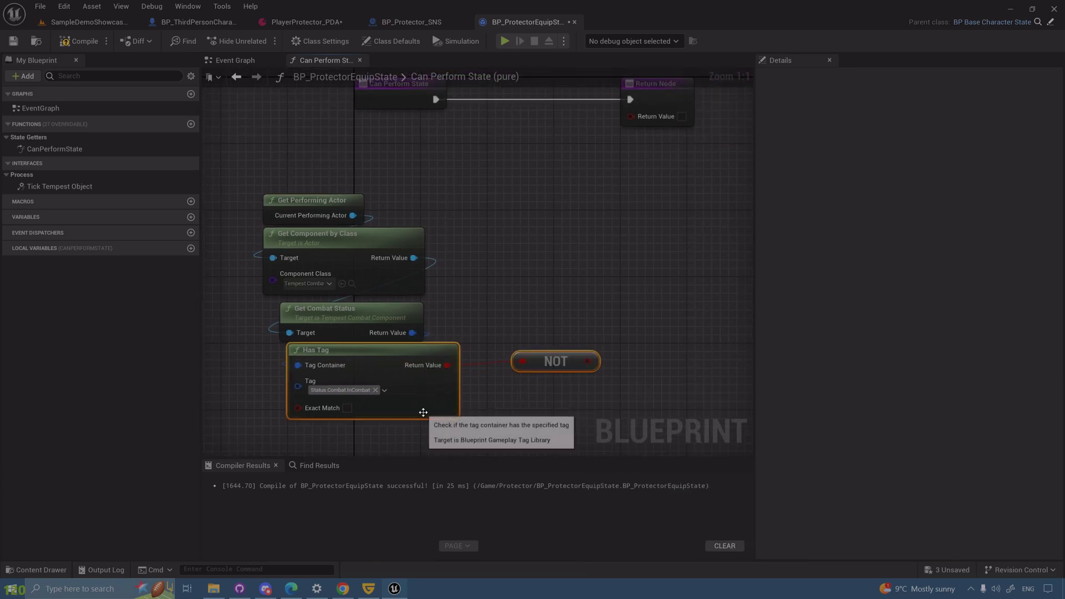
{"action": "left_click_drag", "start_coordinate": [661, 355], "coordinate": [424, 419]}
{"action": "key", "text": "q"}
{"action": "left_click", "coordinate": [537, 343]}
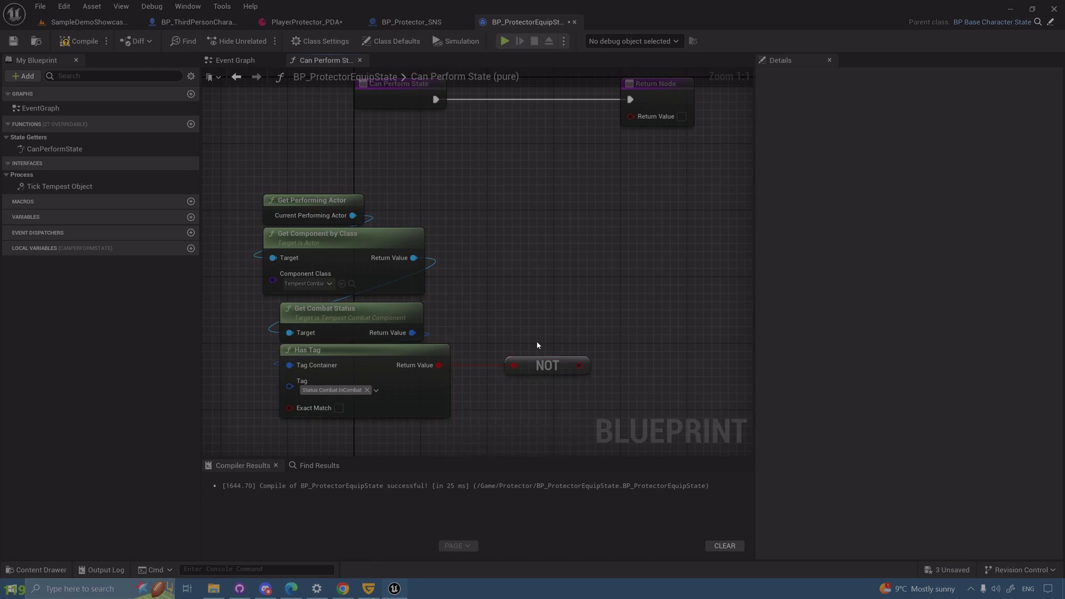
{"action": "left_click_drag", "start_coordinate": [580, 366], "coordinate": [654, 118]}
{"action": "left_click_drag", "start_coordinate": [448, 176], "coordinate": [256, 283]}
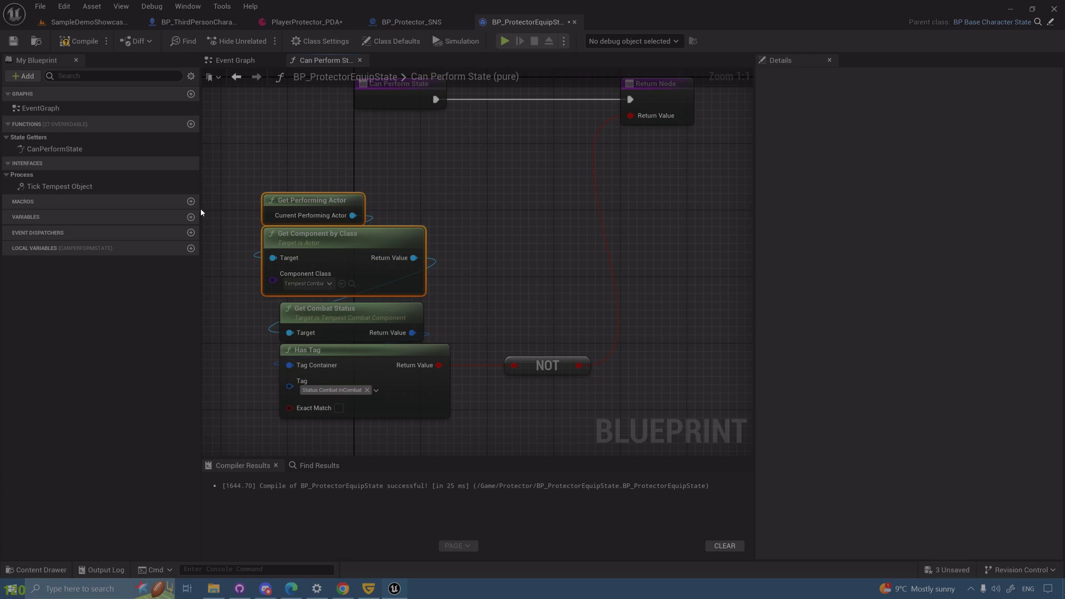
Override the Start State function as an event in BP_ProtectorEquipState's Event Graph
{"action": "double_click", "coordinate": [91, 111]}
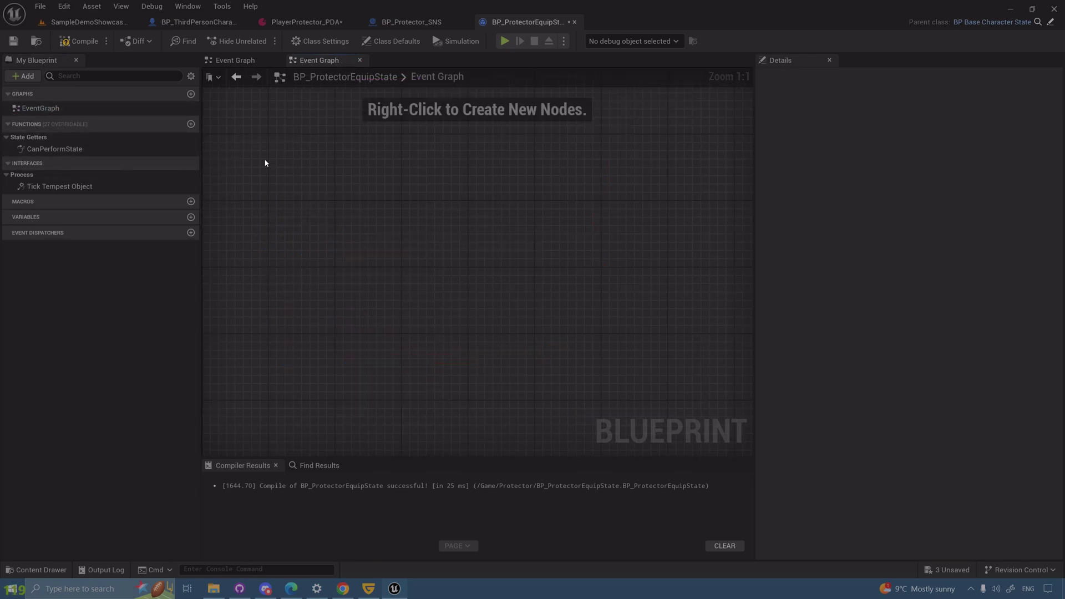
{"action": "left_click", "coordinate": [171, 124]}
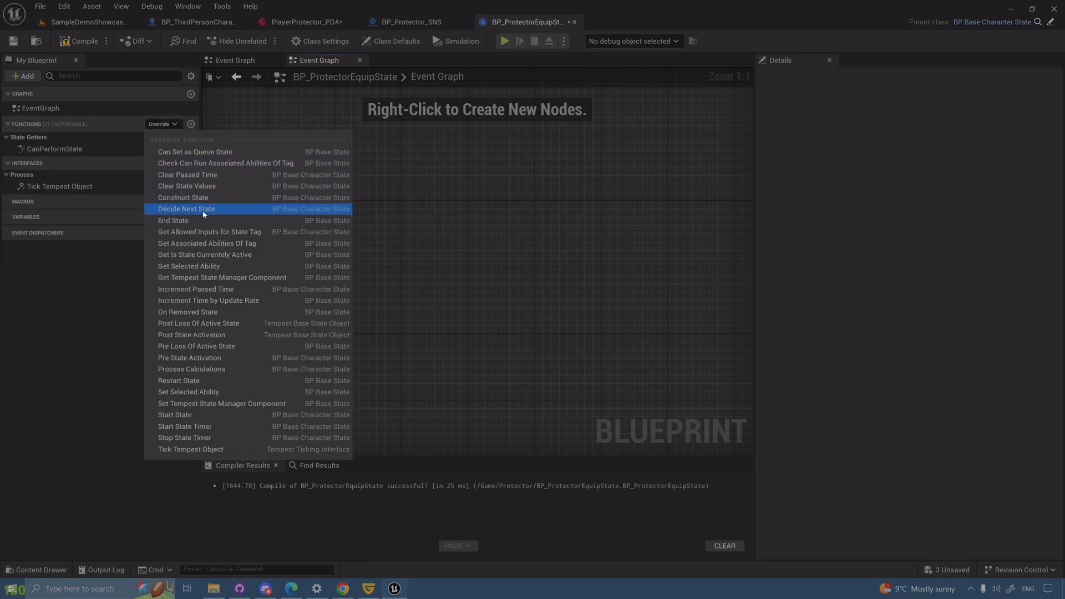
{"action": "left_click", "coordinate": [233, 415]}
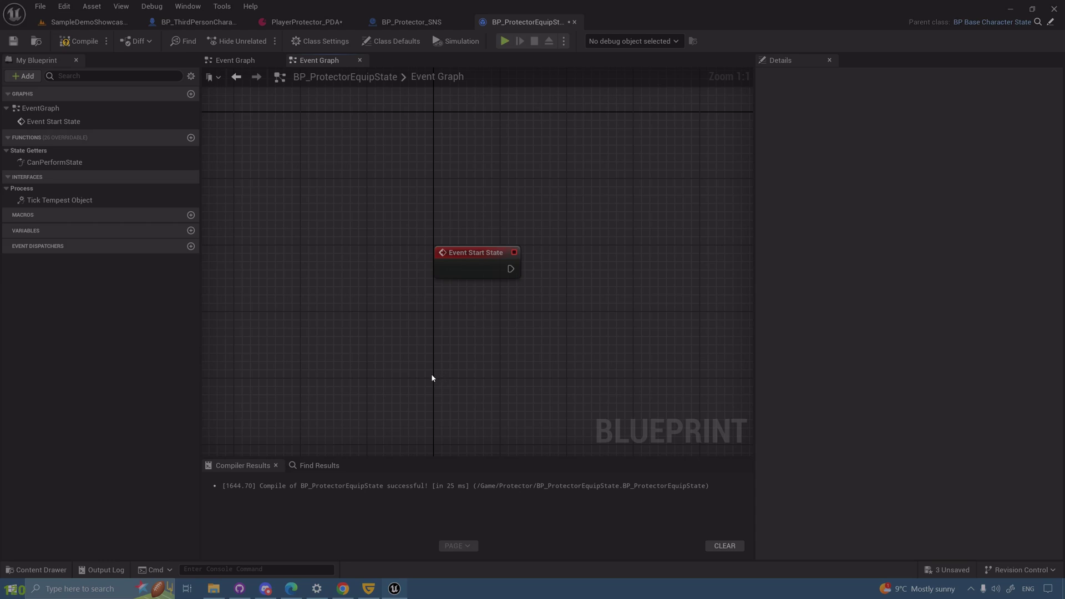
Add a call to the parent function for Event Start State and place the Parent: Start State node level beside it
{"action": "right_click", "coordinate": [463, 275]}
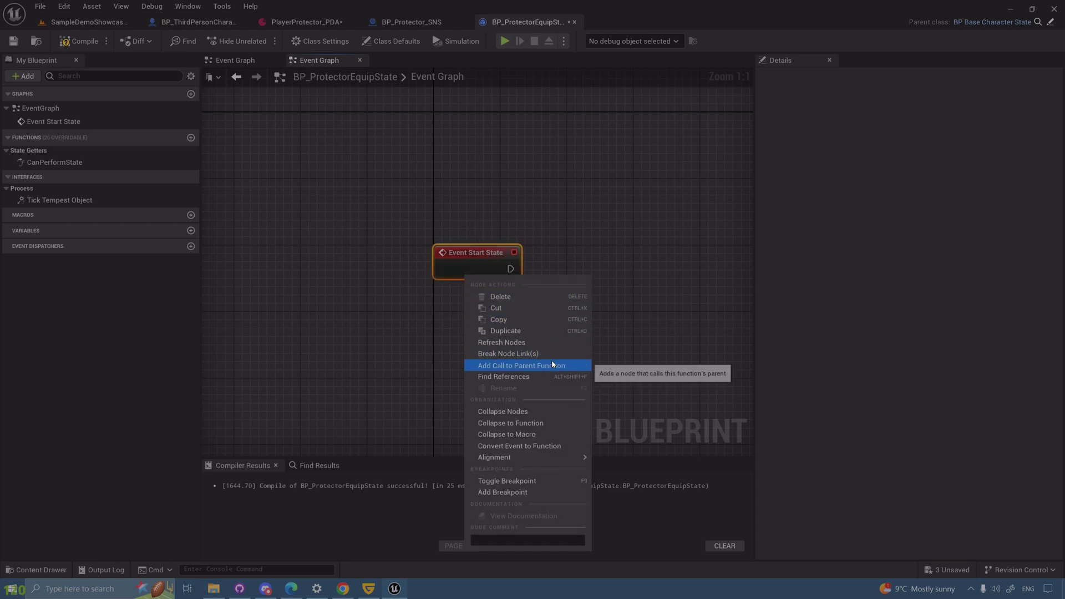
{"action": "left_click", "coordinate": [521, 365]}
{"action": "left_click_drag", "start_coordinate": [472, 301], "coordinate": [611, 262]}
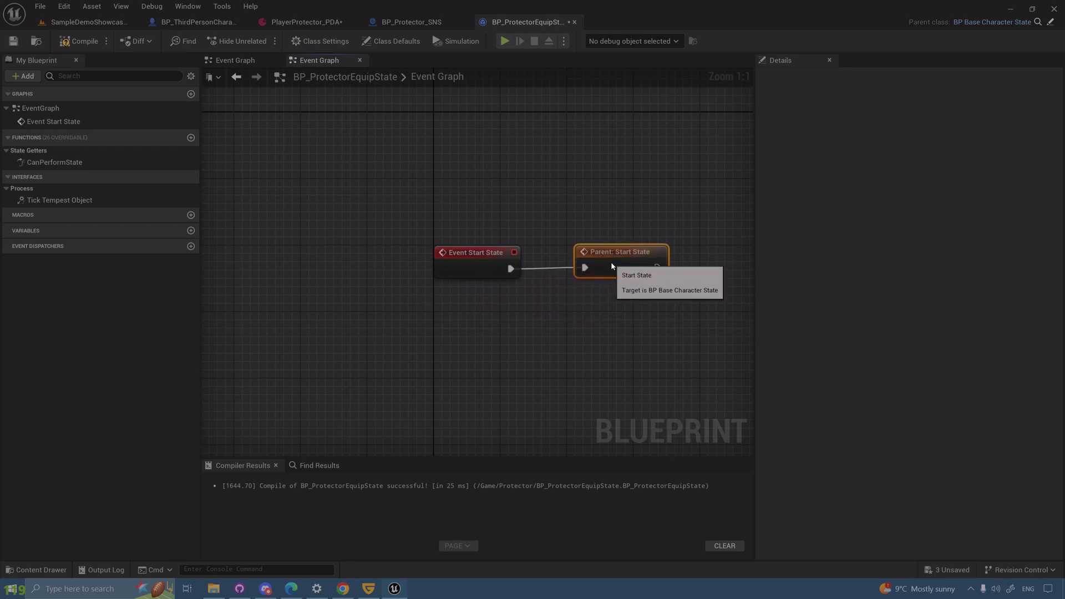
{"action": "left_click_drag", "start_coordinate": [655, 209], "coordinate": [471, 298]}
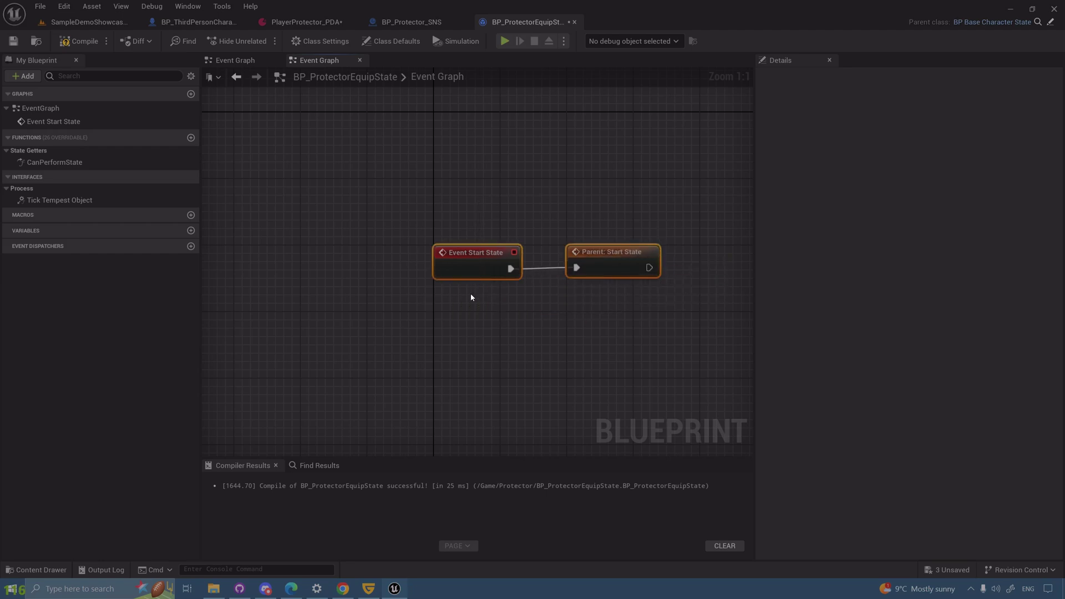
{"action": "left_click", "coordinate": [504, 350]}
{"action": "right_click_drag", "start_coordinate": [505, 350], "coordinate": [287, 370]}
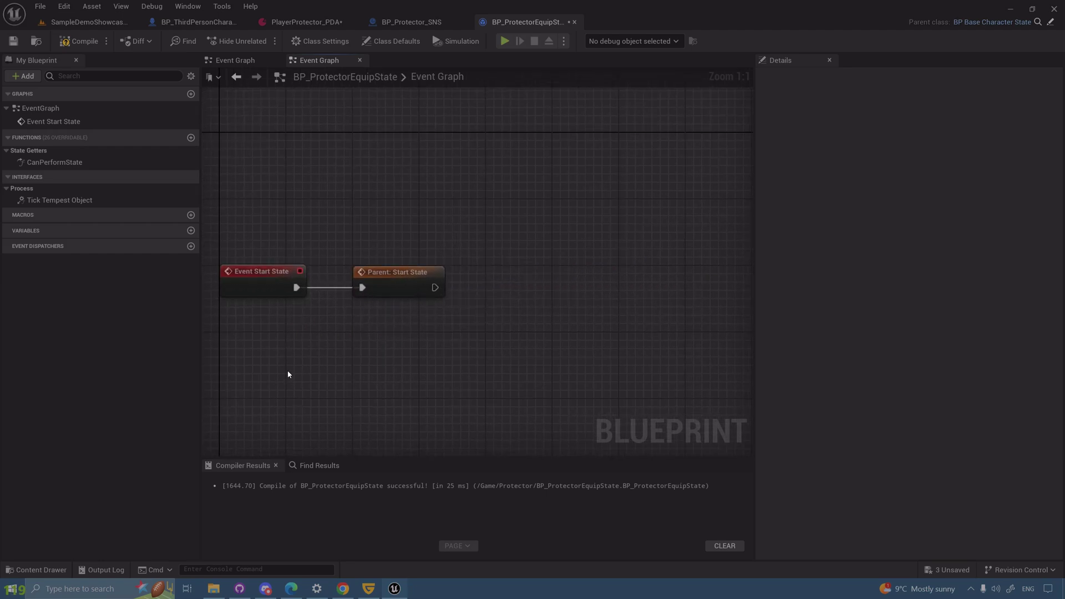
{"action": "right_click_drag", "start_coordinate": [288, 371], "coordinate": [357, 325]}
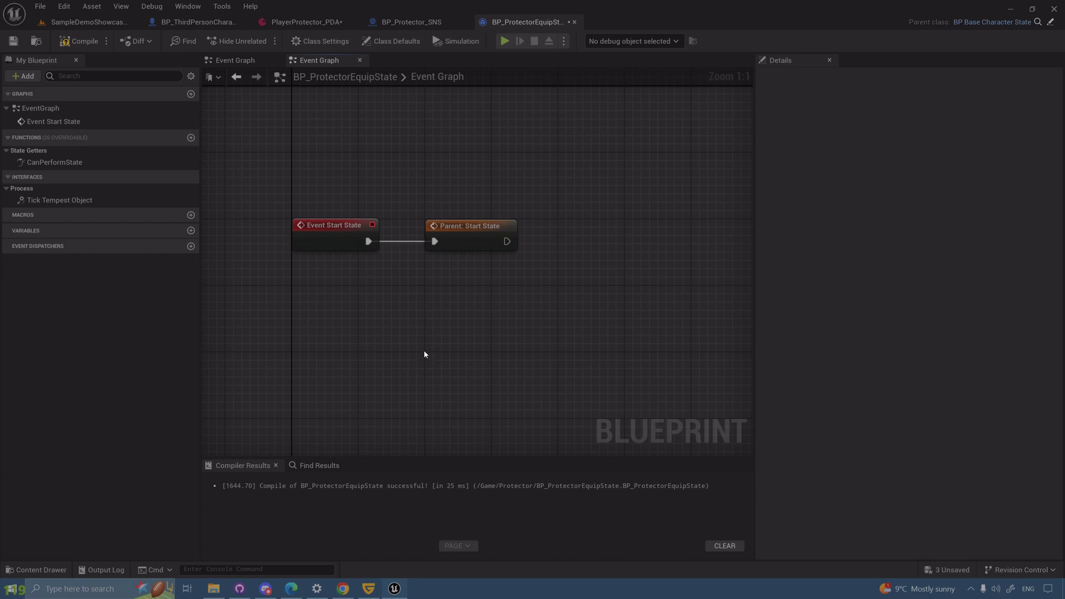
{"action": "right_click_drag", "start_coordinate": [424, 354], "coordinate": [349, 312]}
{"action": "left_click_drag", "start_coordinate": [346, 263], "coordinate": [515, 147]}
{"action": "left_click", "coordinate": [466, 282]}
{"action": "right_click_drag", "start_coordinate": [315, 278], "coordinate": [346, 303]}
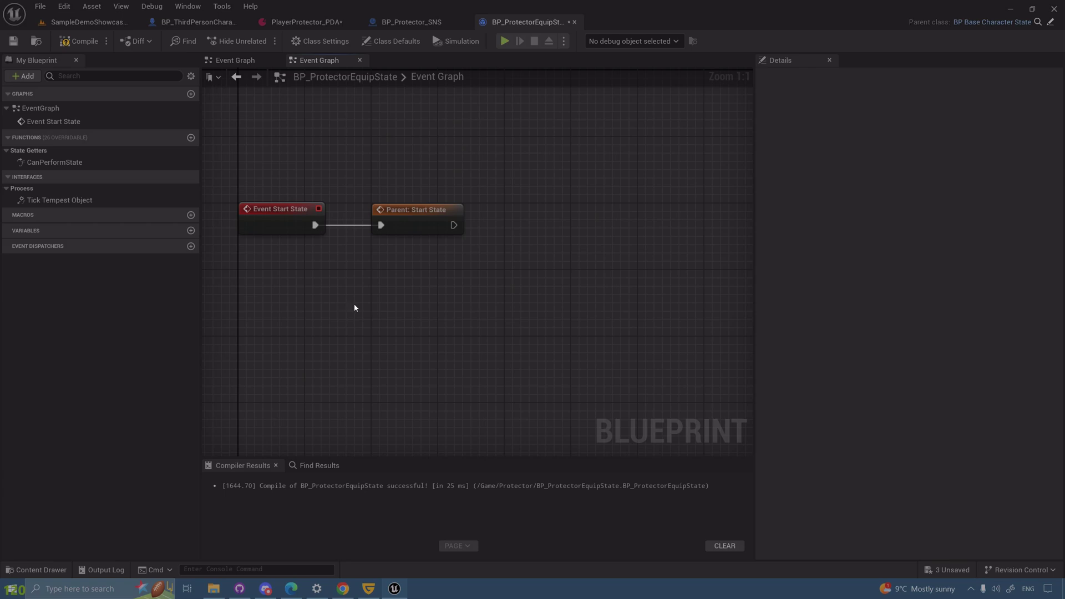
Inspect the Start State event in the parent class BP_BaseCharacterState and return to BP_ProtectorEquipState
{"action": "left_click", "coordinate": [1053, 21]}
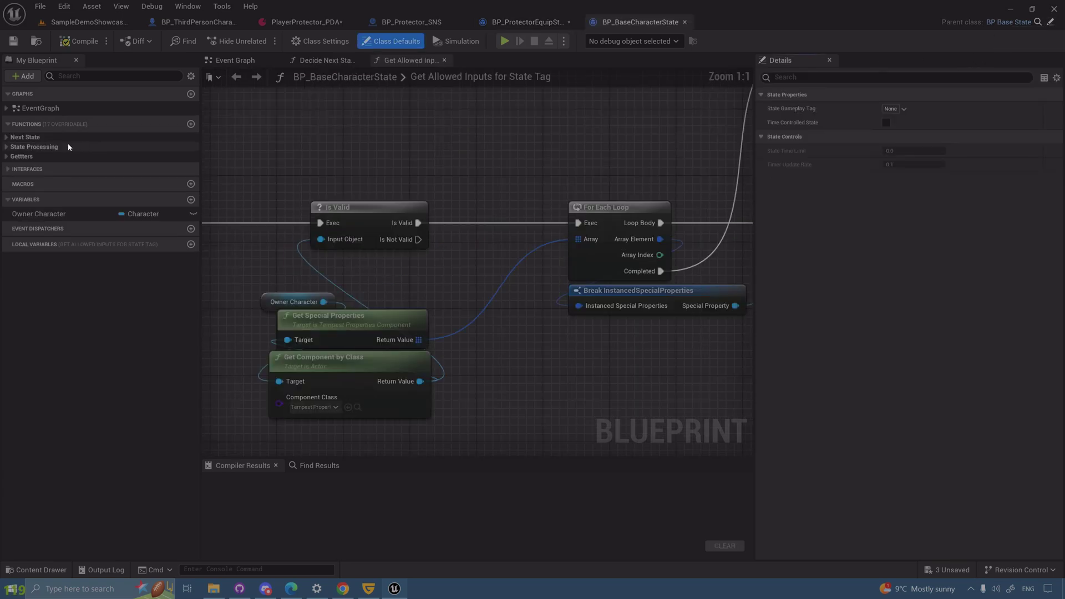
{"action": "left_click", "coordinate": [20, 137]}
{"action": "left_click", "coordinate": [7, 108]}
{"action": "double_click", "coordinate": [53, 135]}
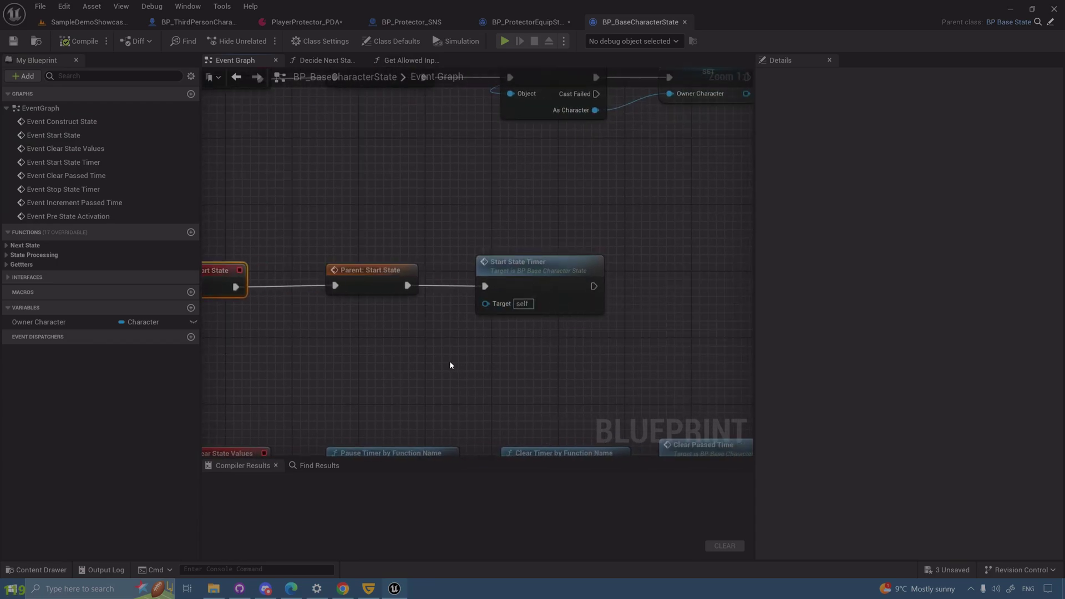
{"action": "left_click_drag", "start_coordinate": [451, 365], "coordinate": [633, 244]}
{"action": "left_click", "coordinate": [516, 23]}
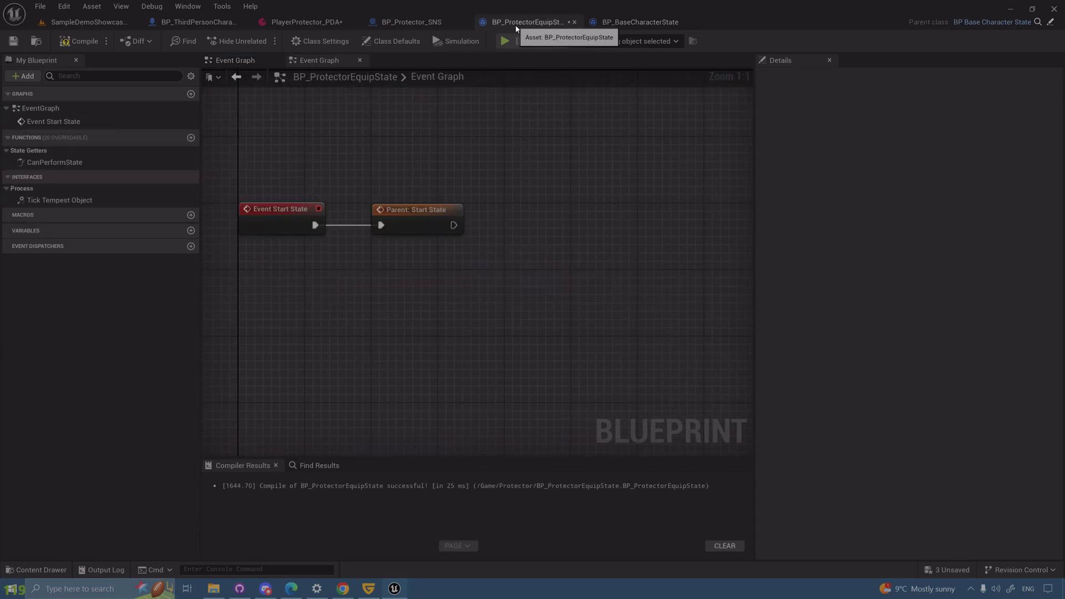
Try Time Controlled State in the class defaults with a State Time Limit of 5, and switch time control back off
{"action": "left_click", "coordinate": [395, 43]}
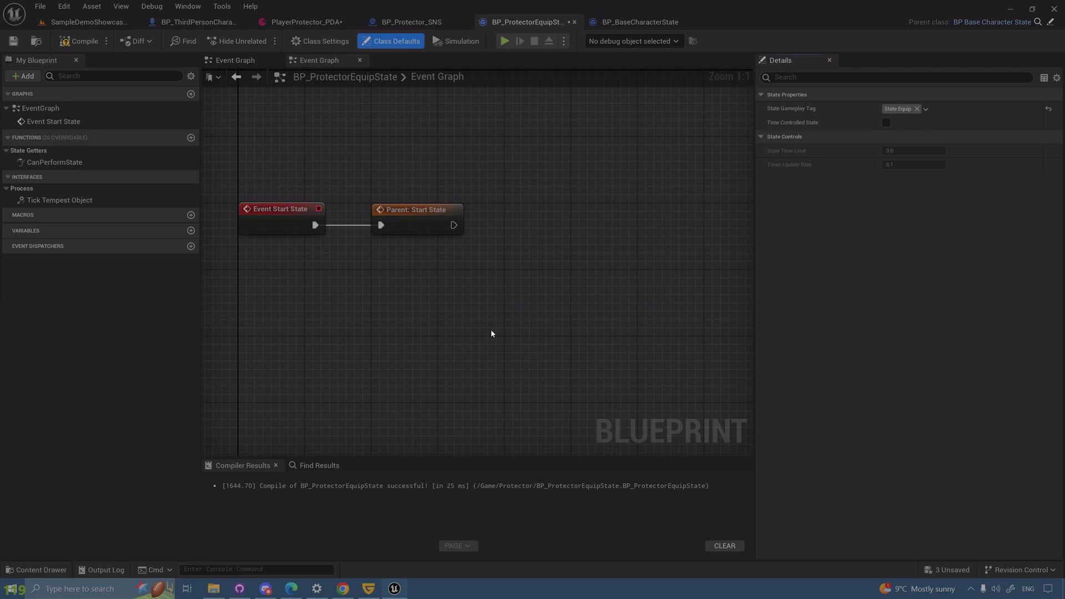
{"action": "left_click", "coordinate": [886, 122]}
{"action": "left_click", "coordinate": [907, 150]}
{"action": "type", "text": "5"}
{"action": "key", "text": "Return"}
{"action": "left_click", "coordinate": [887, 123]}
Open BP_BaseState, the parent class of BP_BaseCharacterState, and locate its Start State event
{"action": "left_click", "coordinate": [644, 21]}
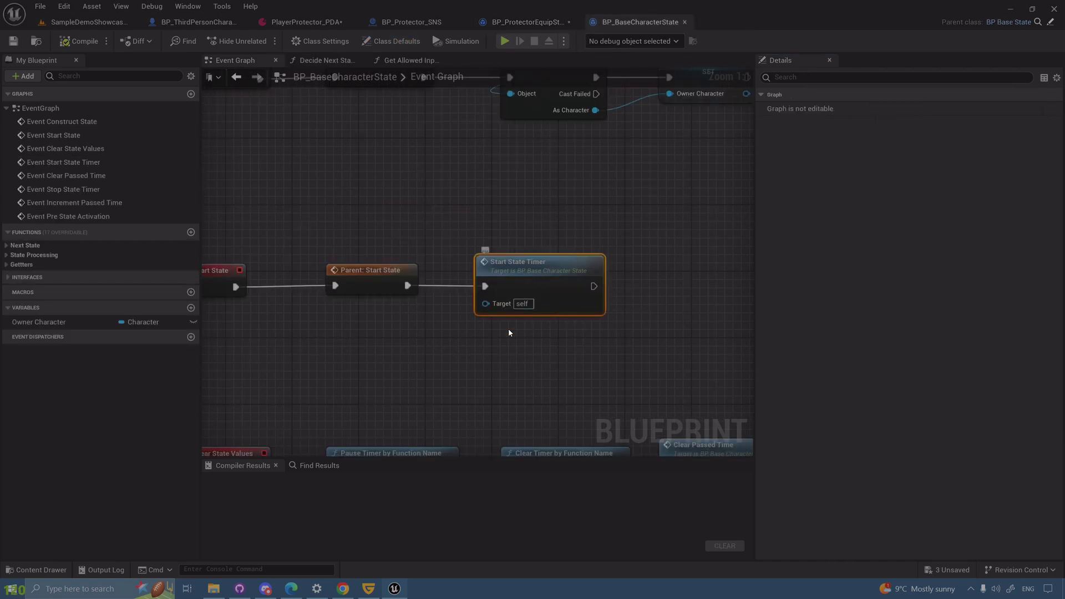
{"action": "left_click", "coordinate": [368, 288]}
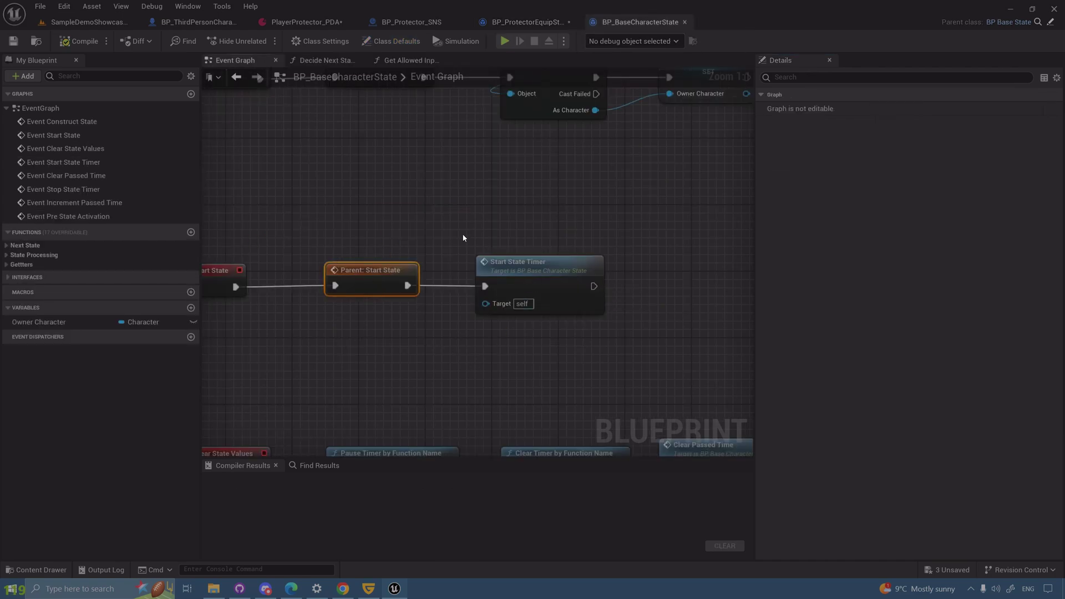
{"action": "left_click", "coordinate": [1050, 22]}
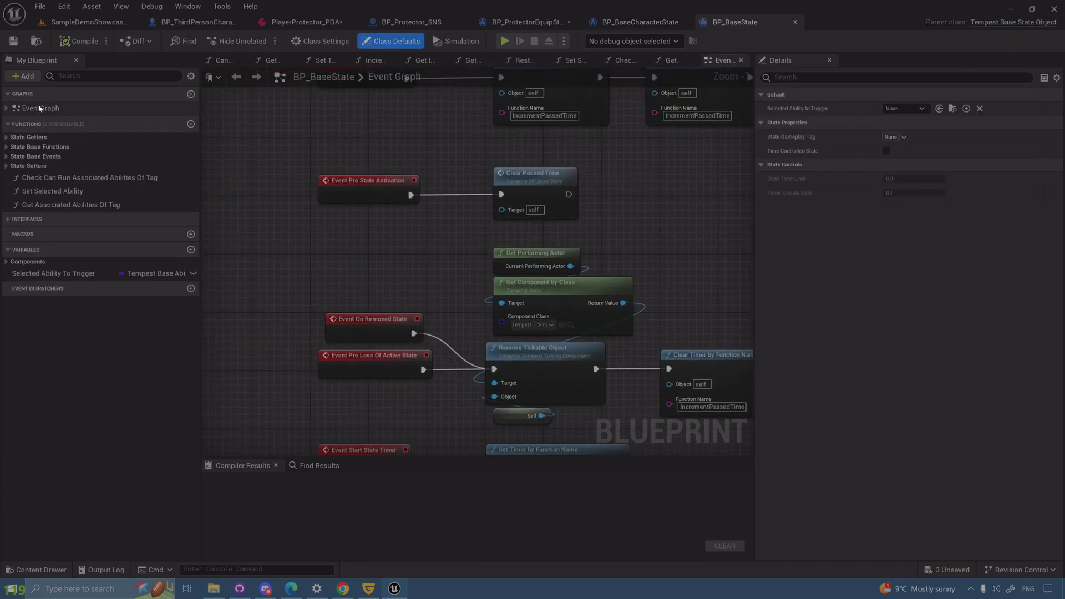
{"action": "double_click", "coordinate": [40, 108]}
{"action": "double_click", "coordinate": [81, 136]}
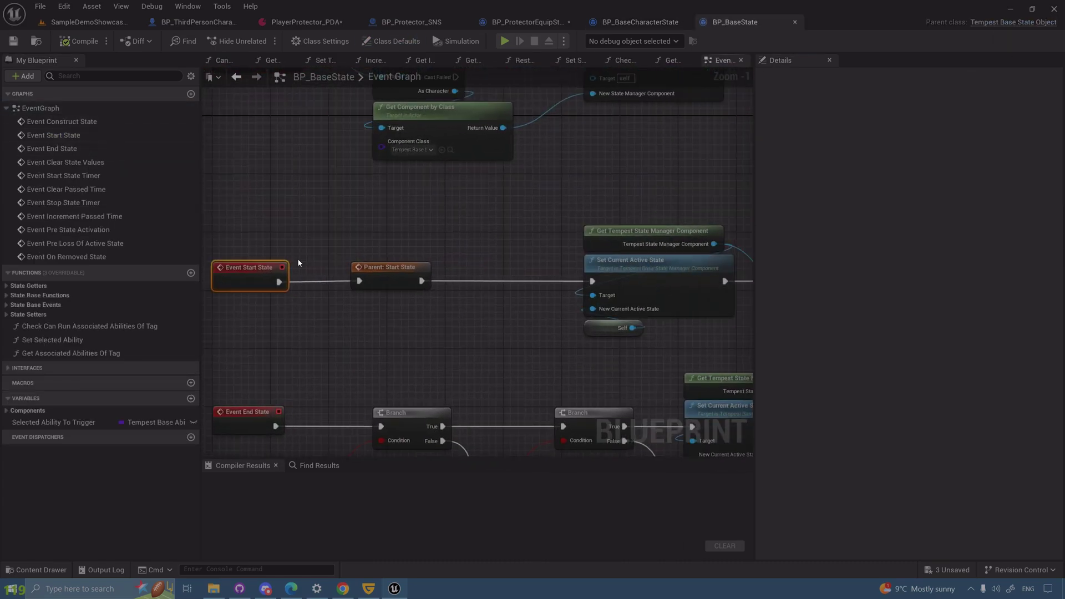
Examine the Set Current Active State and Call On State Activation logic following BP_BaseState's Start State event
{"action": "left_click", "coordinate": [347, 333]}
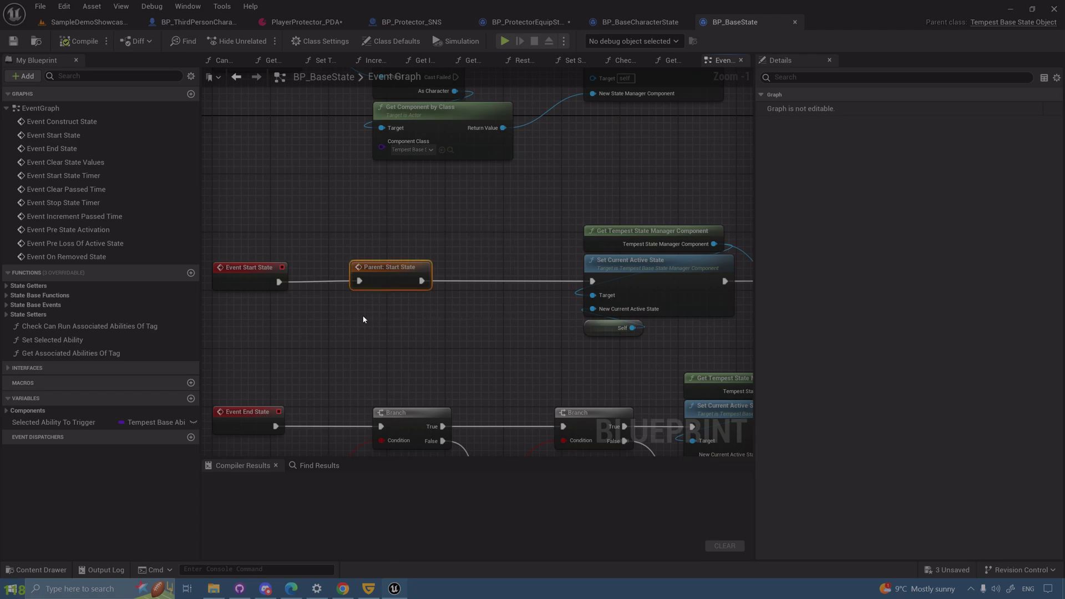
{"action": "left_click", "coordinate": [389, 280]}
{"action": "left_click_drag", "start_coordinate": [333, 351], "coordinate": [479, 217]}
{"action": "right_click_drag", "start_coordinate": [542, 243], "coordinate": [293, 226]}
{"action": "right_click_drag", "start_coordinate": [472, 204], "coordinate": [536, 245]}
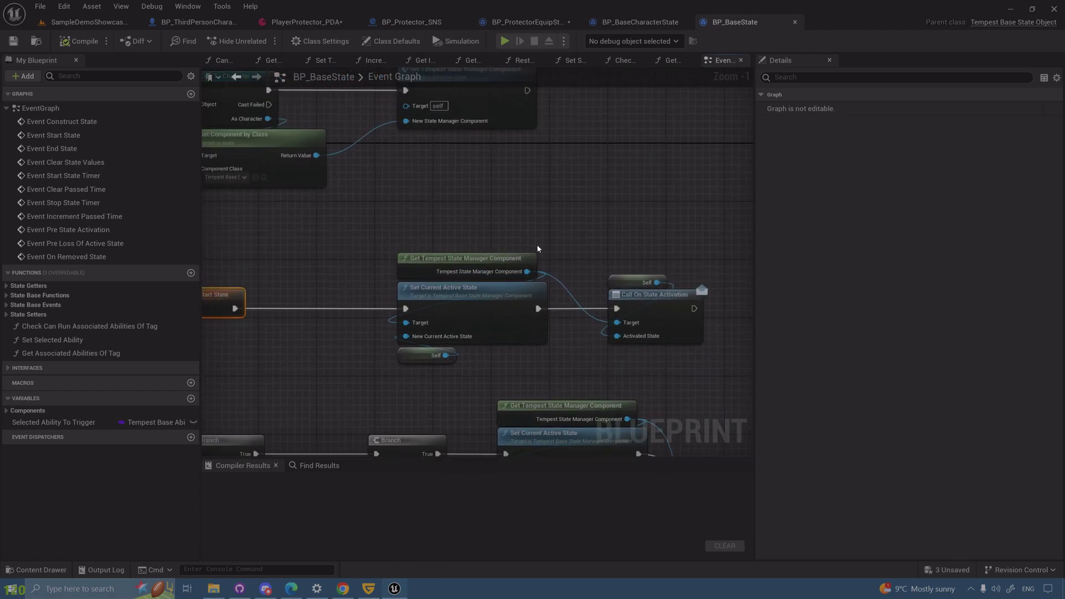
{"action": "left_click_drag", "start_coordinate": [604, 251], "coordinate": [366, 368]}
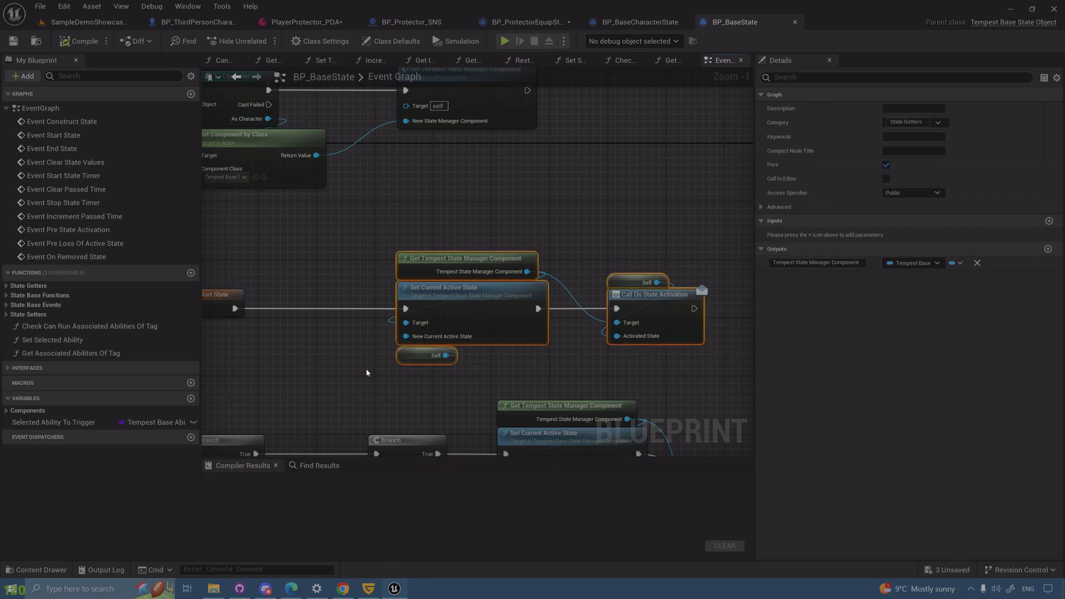
{"action": "left_click", "coordinate": [365, 368]}
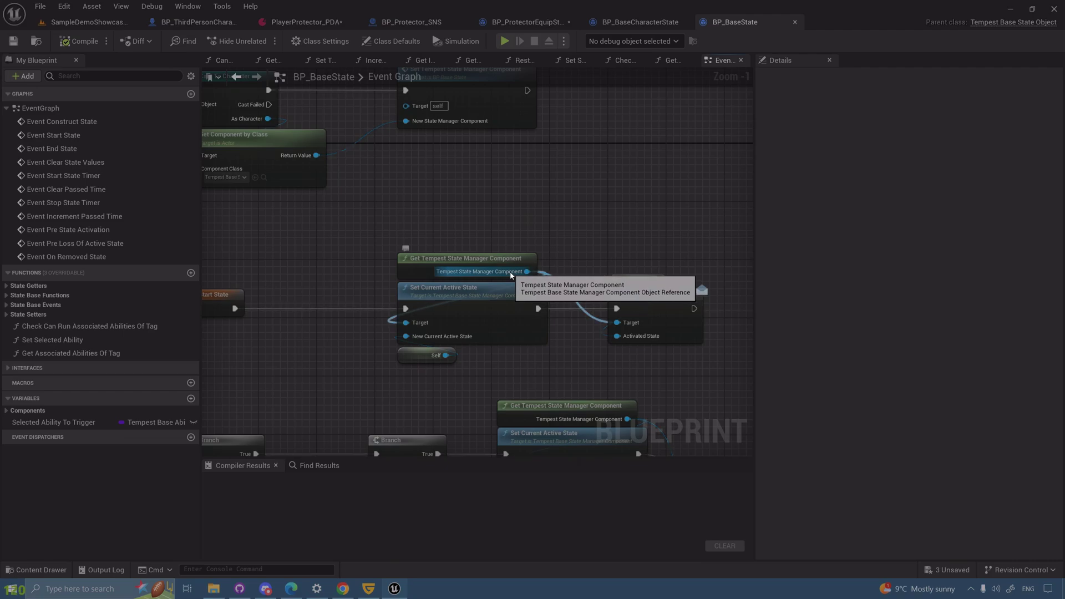
In BP_ThirdPersonCharacter's Event Graph, add a Get Current Active State node from the state manager component
{"action": "left_click", "coordinate": [197, 21]}
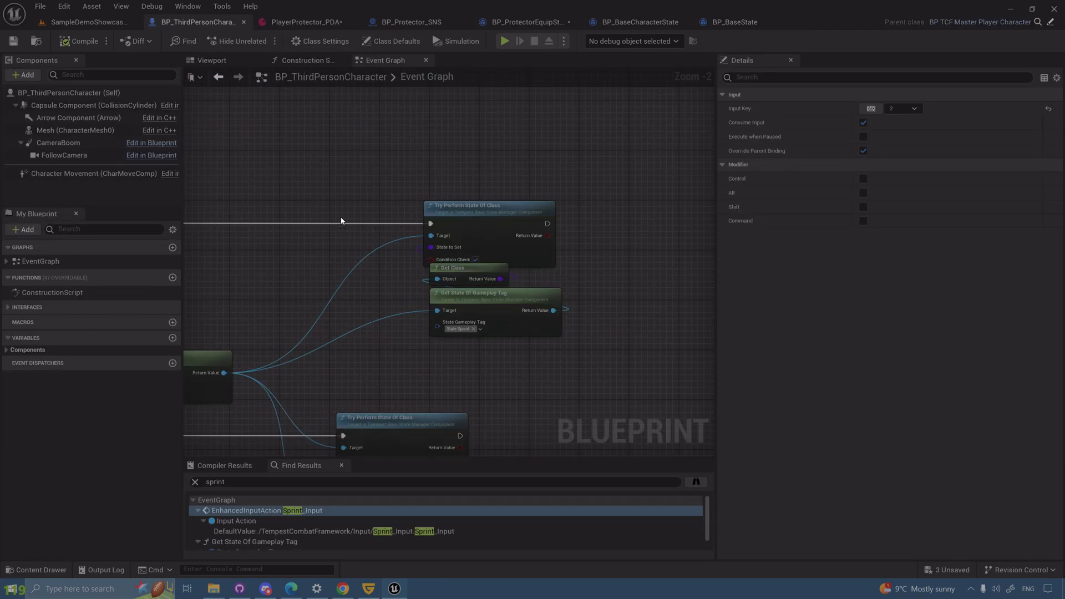
{"action": "right_click_drag", "start_coordinate": [341, 221], "coordinate": [491, 188]}
{"action": "left_click_drag", "start_coordinate": [353, 340], "coordinate": [354, 234]}
{"action": "type", "text": "g"}
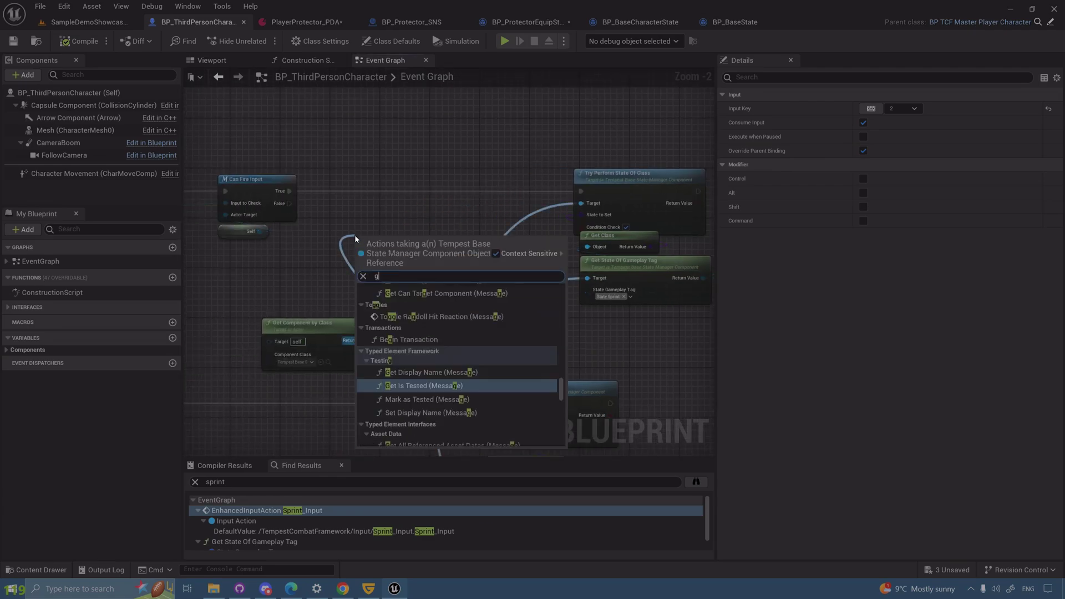
{"action": "type", "text": "et current"}
{"action": "key", "text": "Return"}
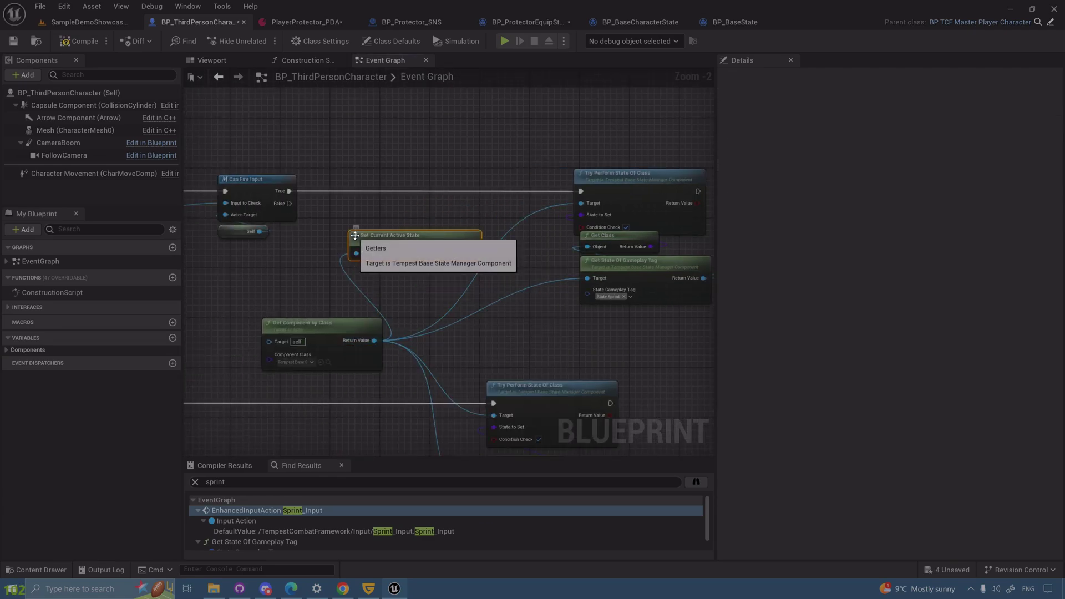
Add a Set Current Active State node from the state manager component in BP_ThirdPersonCharacter's Event Graph
{"action": "left_click_drag", "start_coordinate": [373, 340], "coordinate": [394, 148]}
{"action": "type", "text": "set"}
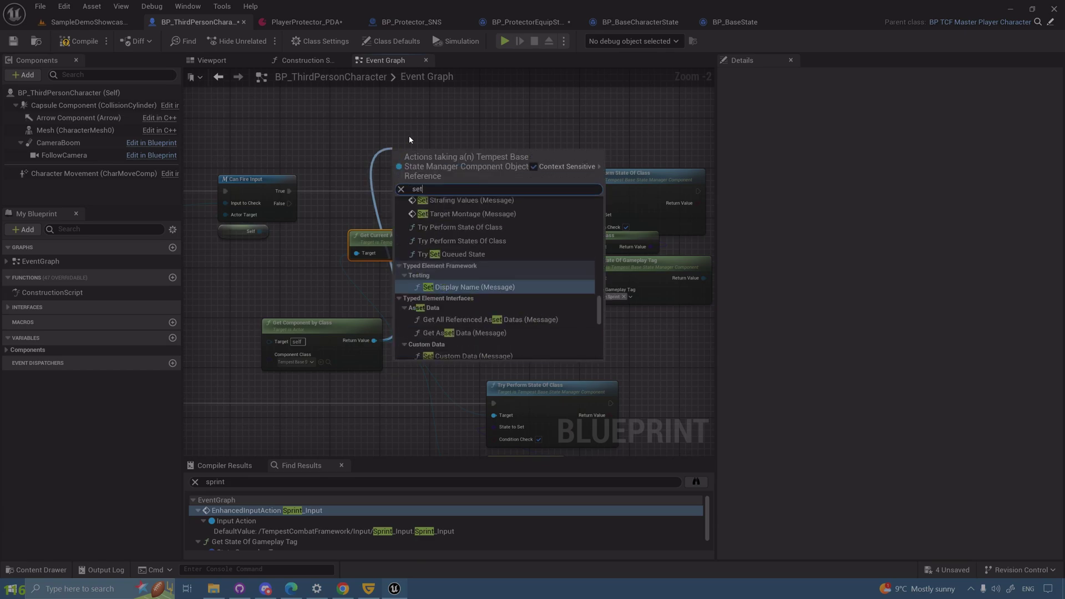
{"action": "type", "text": " curren"}
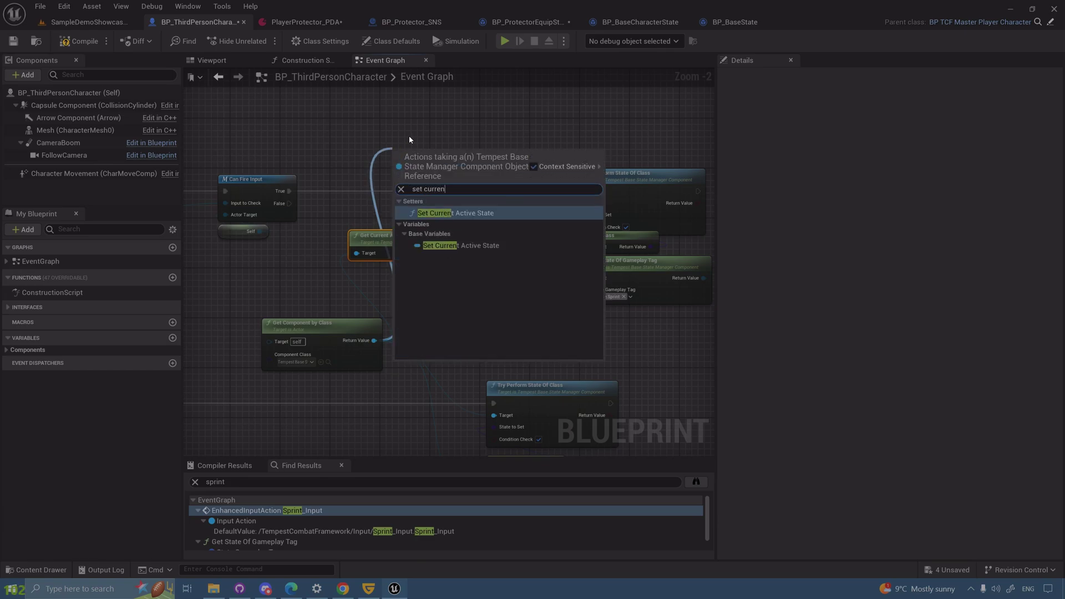
{"action": "key", "text": "Return"}
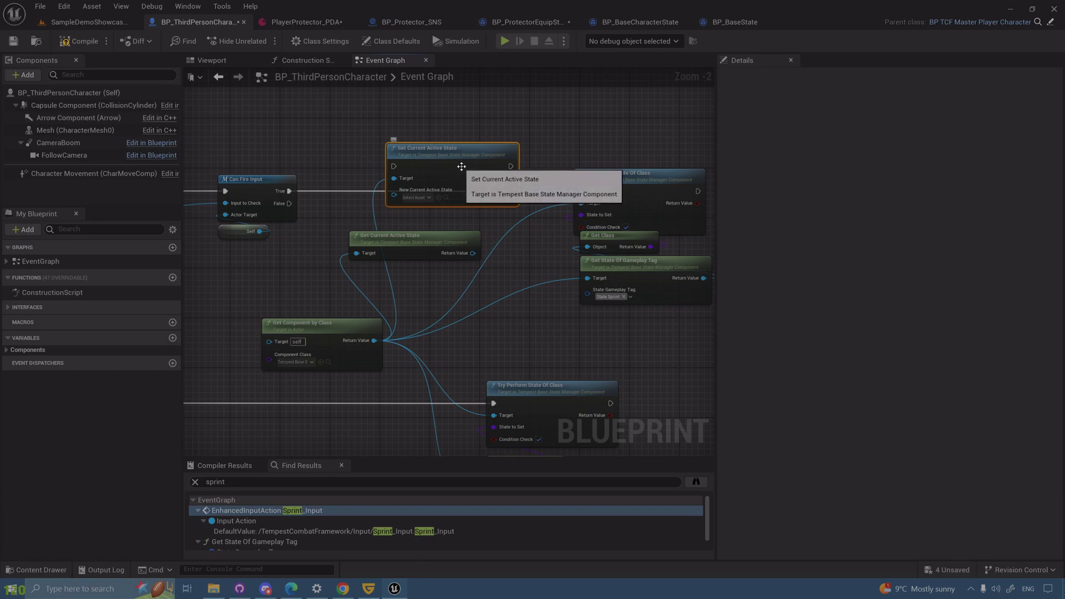
Run the SampleDemoShowcase level briefly to view the Current Active State debug info, and return to BP_ProtectorEquipState
{"action": "left_click", "coordinate": [88, 21]}
{"action": "left_click", "coordinate": [257, 41]}
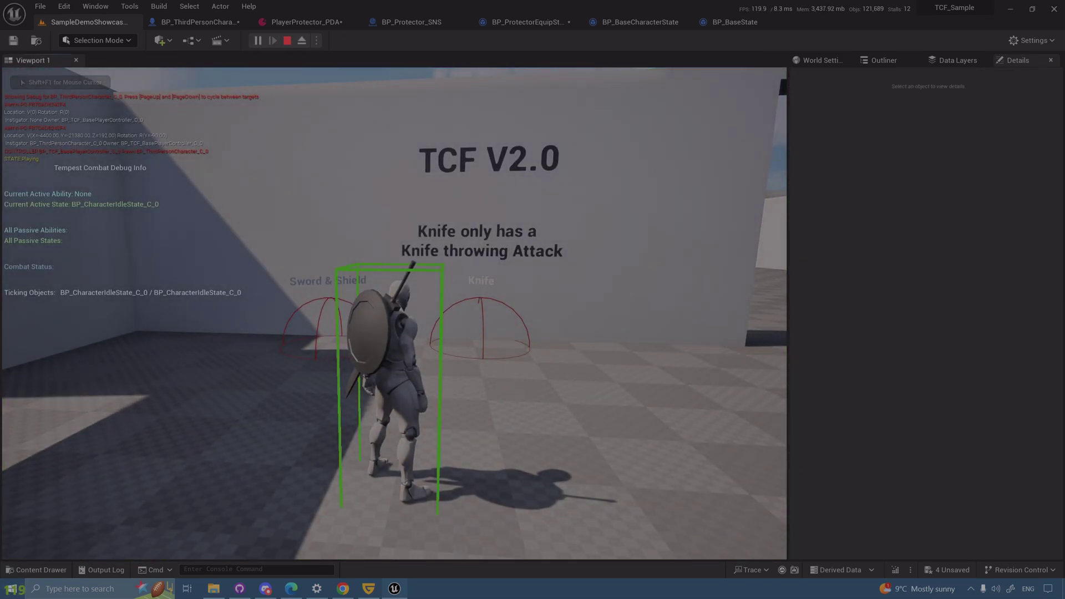
{"action": "key", "text": "Escape"}
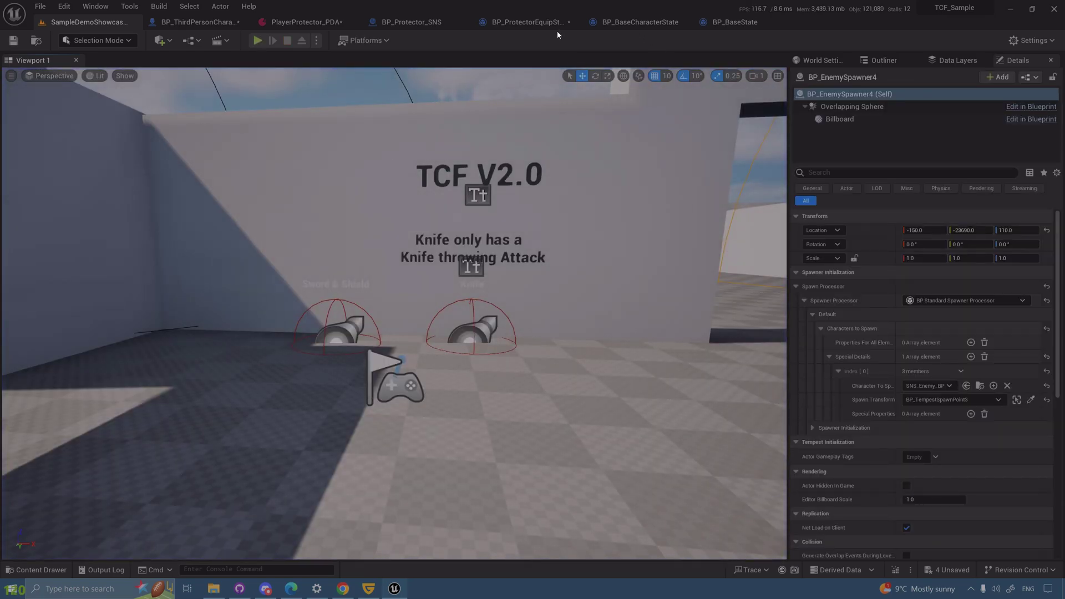
{"action": "left_click", "coordinate": [554, 24]}
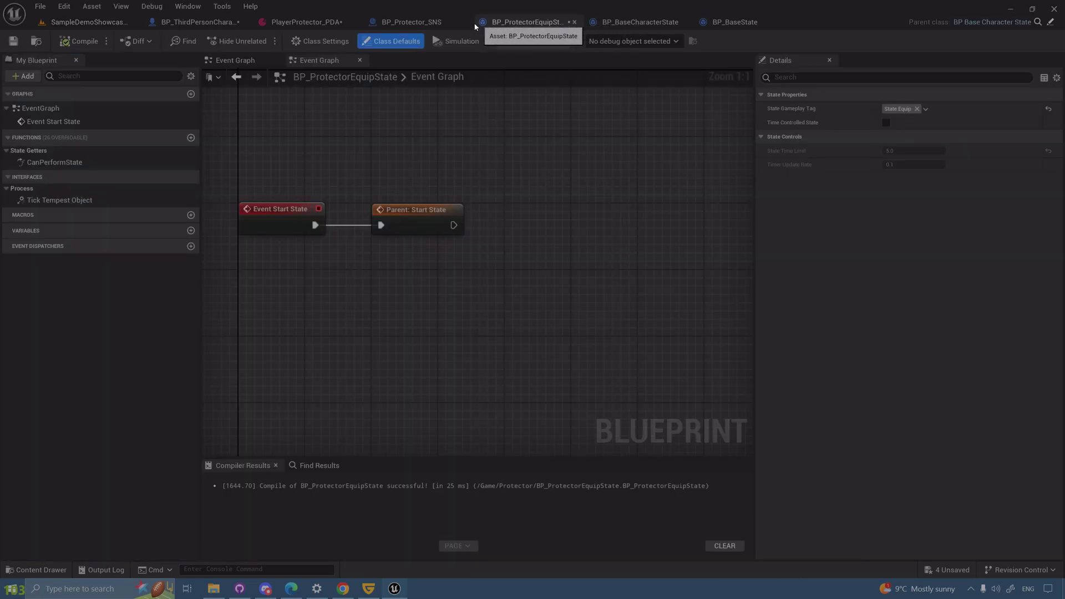
Delete the Get Current Active State and Set Current Active State nodes from BP_ThirdPersonCharacter's Event Graph
{"action": "left_click", "coordinate": [199, 24]}
{"action": "left_click_drag", "start_coordinate": [428, 252], "coordinate": [384, 264]}
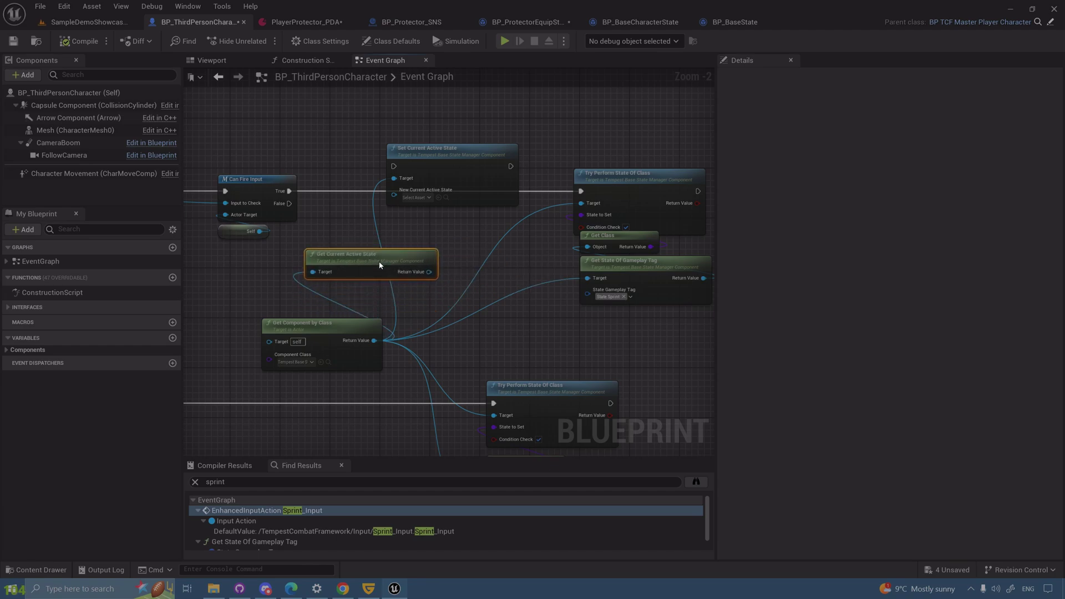
{"action": "key", "text": "Delete"}
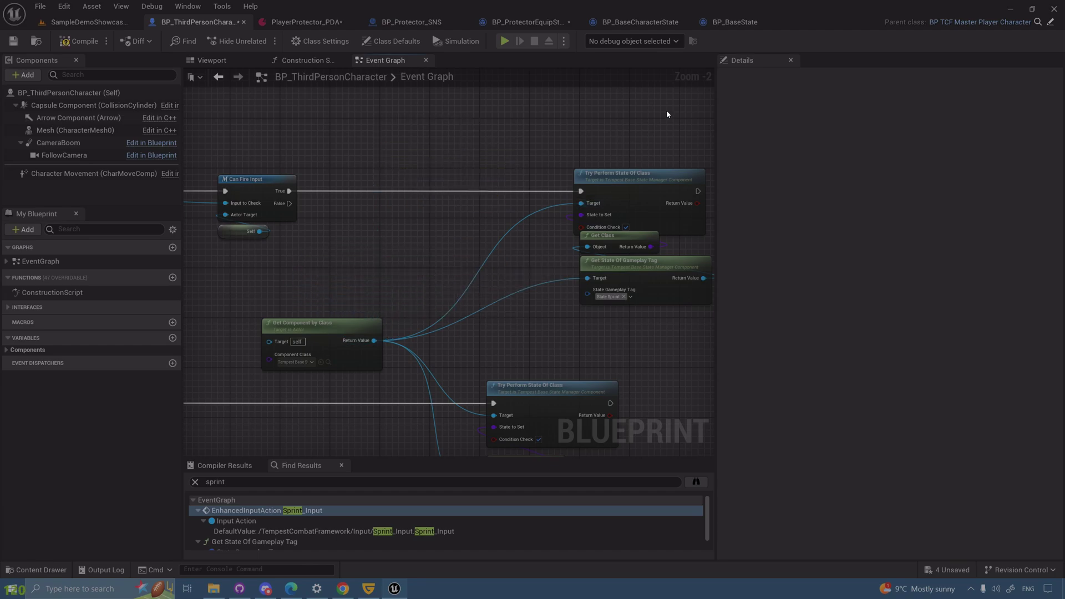
Check BP_BaseState's Start State logic, and in BP_ThirdPersonCharacter assign a custom event to the state manager's On State Activation dispatcher
{"action": "left_click", "coordinate": [735, 21]}
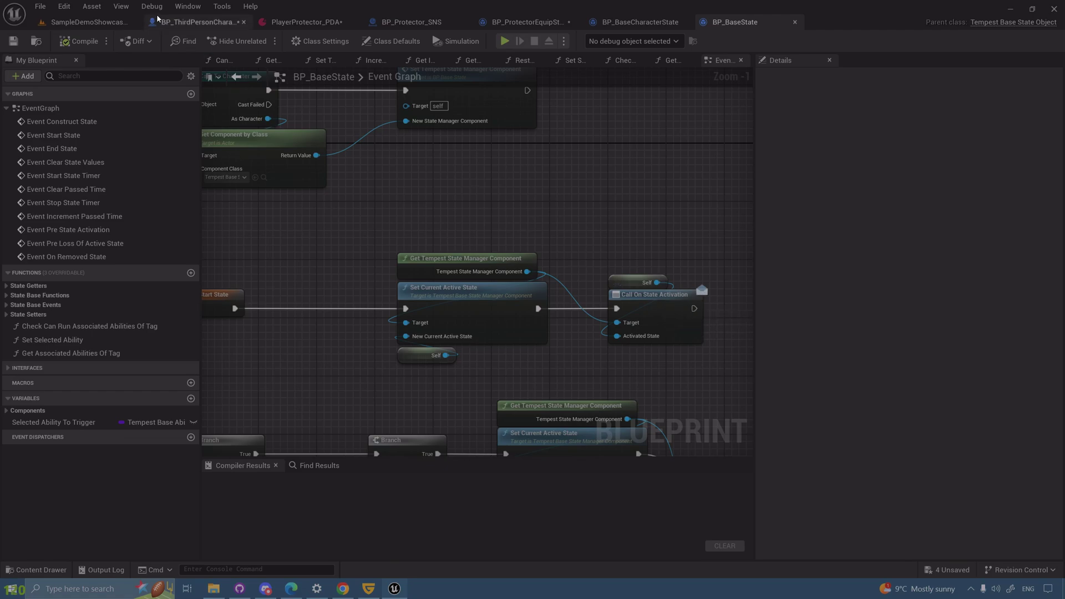
{"action": "left_click", "coordinate": [197, 22]}
{"action": "left_click_drag", "start_coordinate": [374, 341], "coordinate": [396, 120]}
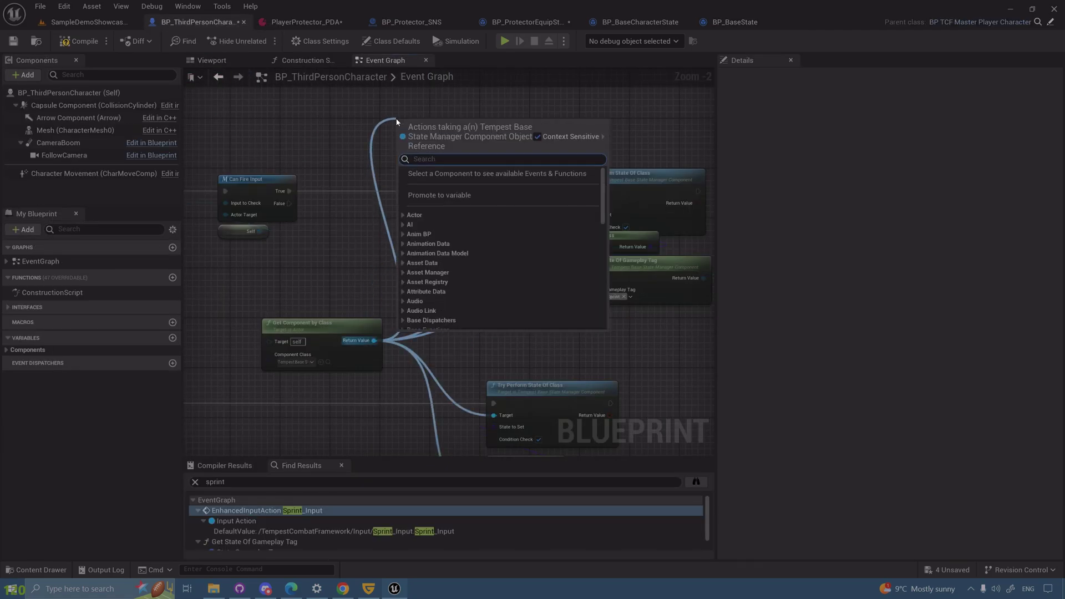
{"action": "type", "text": "assign on"}
{"action": "key", "text": "Return"}
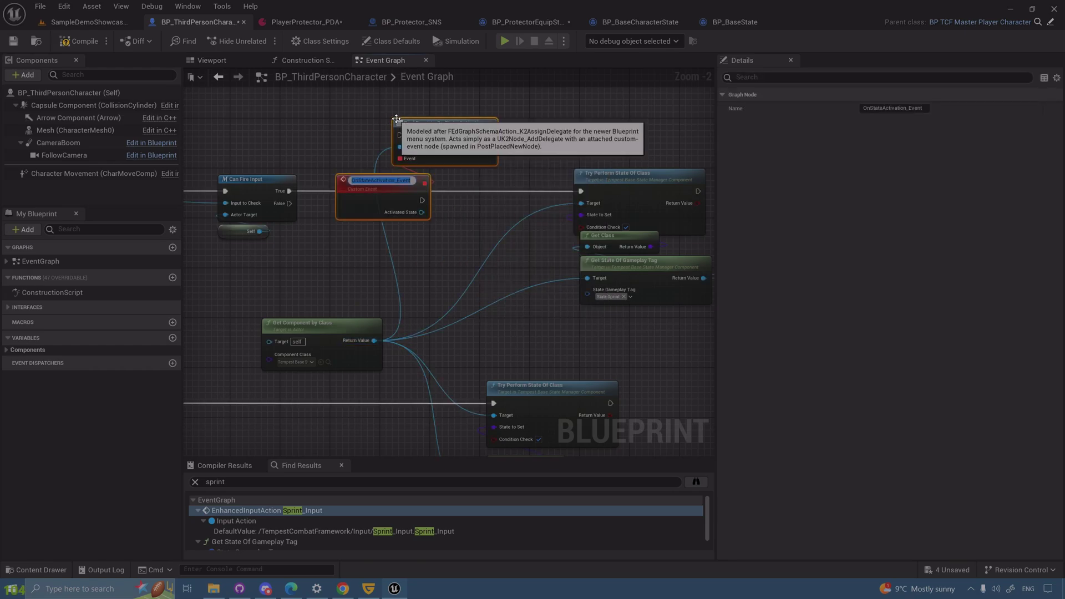
Add a Get Class node fed by the On State Activation event's Activated State
{"action": "left_click_drag", "start_coordinate": [413, 209], "coordinate": [383, 251]}
{"action": "type", "text": "get "}
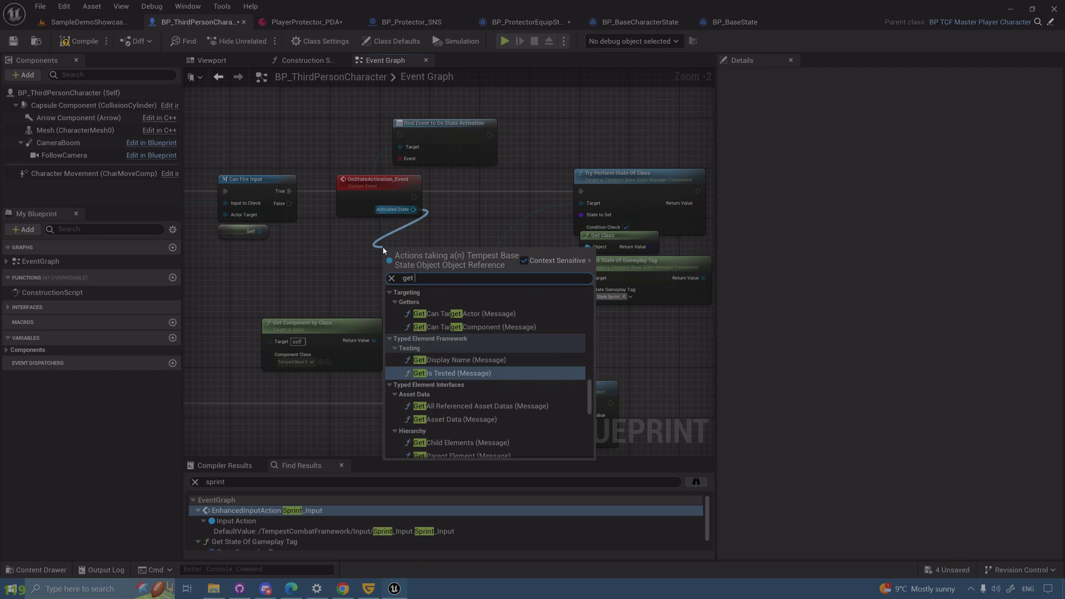
{"action": "type", "text": "class"}
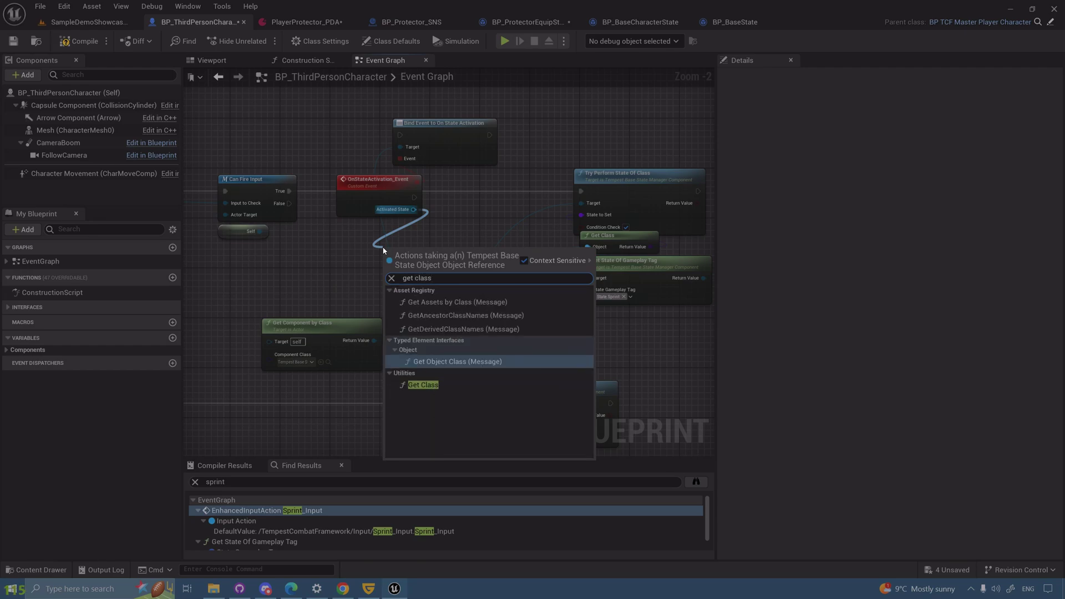
{"action": "key", "text": "Down"}
{"action": "key", "text": "Return"}
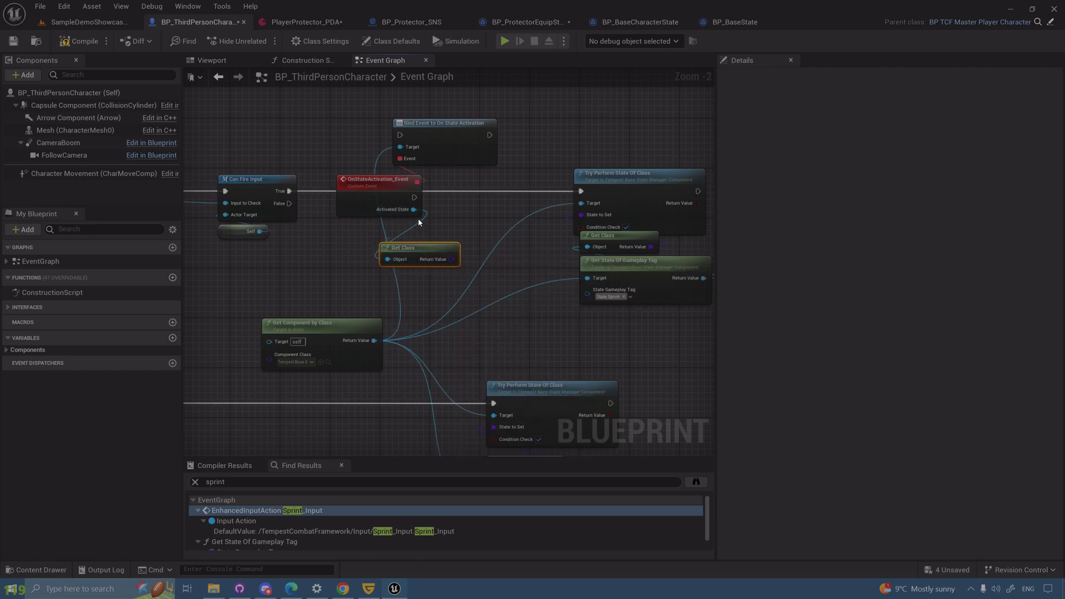
Get the State Gameplay Tag from Activated State and feed it into a Switch on Gameplay Tag node
{"action": "left_click_drag", "start_coordinate": [414, 210], "coordinate": [447, 221]}
{"action": "type", "text": "tag"}
{"action": "key", "text": "Return"}
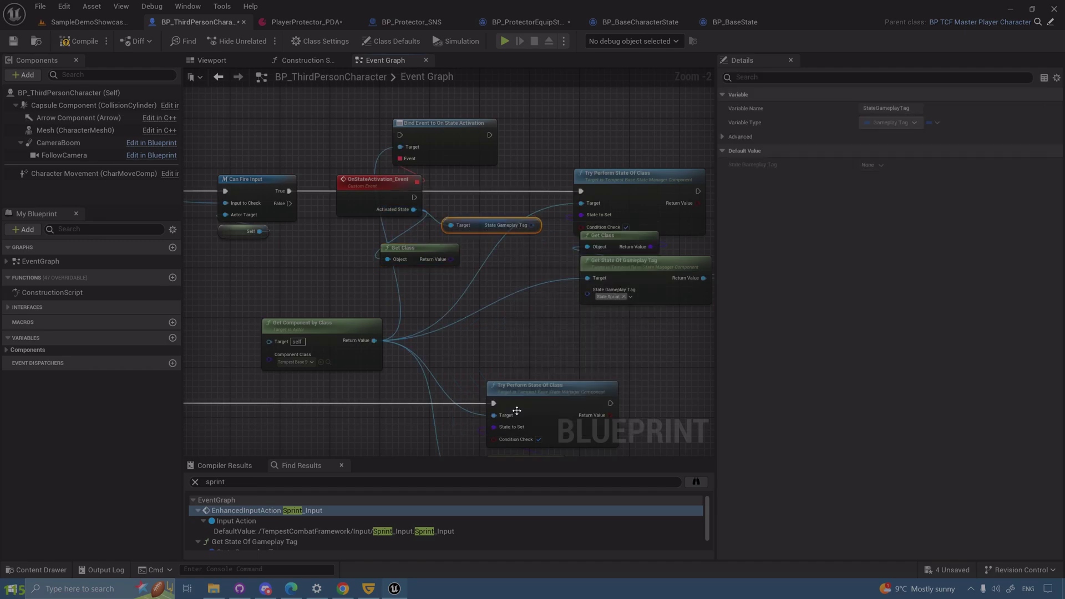
{"action": "left_click_drag", "start_coordinate": [531, 225], "coordinate": [532, 123]}
{"action": "type", "text": "swi"}
{"action": "key", "text": "Return"}
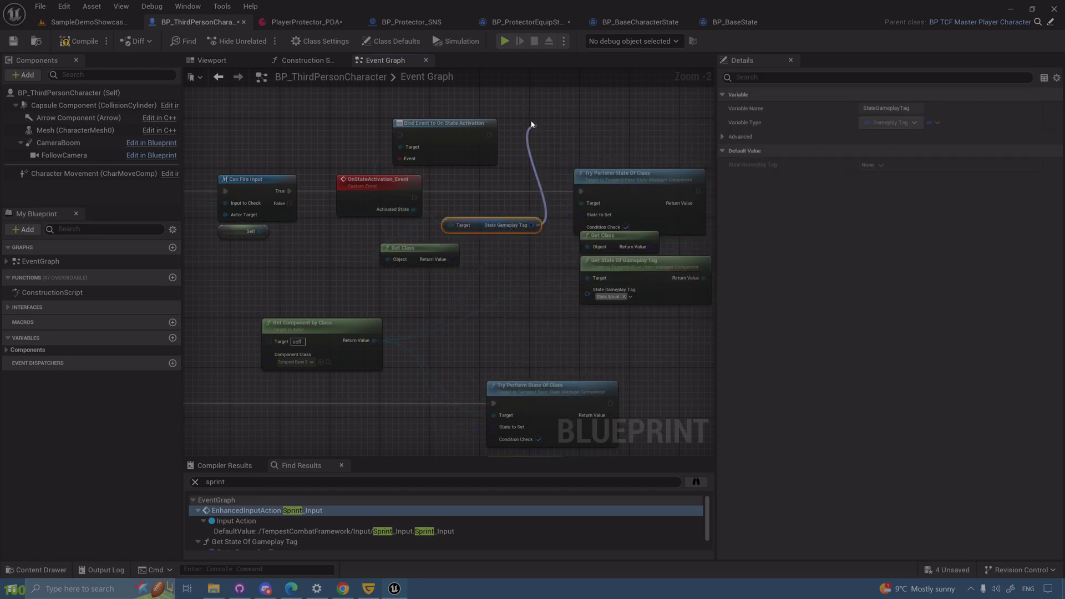
Add a case pin for the State.Attack tag to the Switch on Gameplay Tag node
{"action": "left_click", "coordinate": [929, 109]}
{"action": "left_click", "coordinate": [881, 124]}
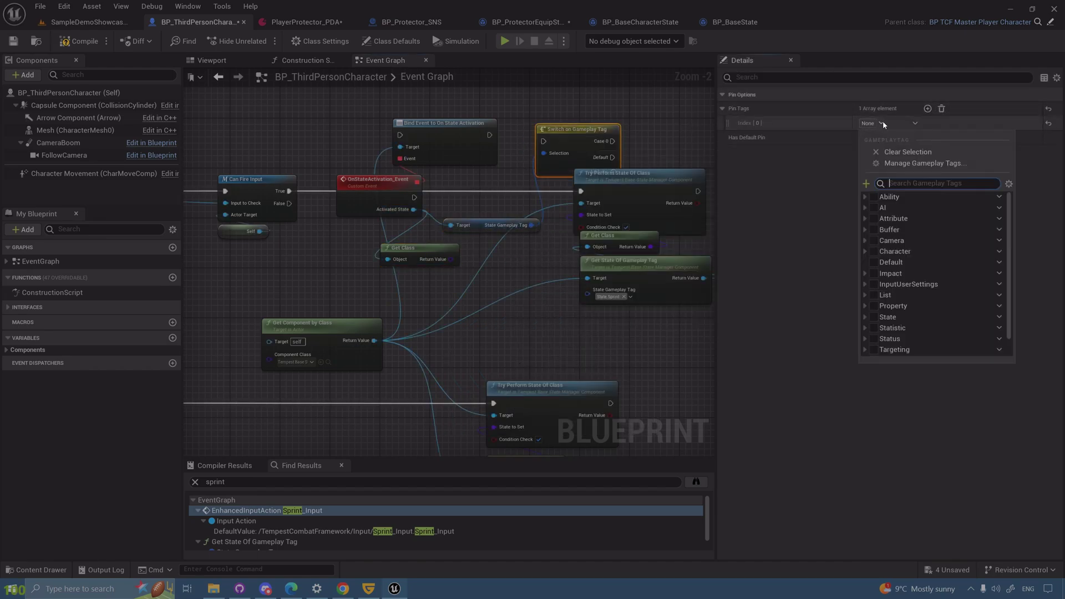
{"action": "type", "text": "state."}
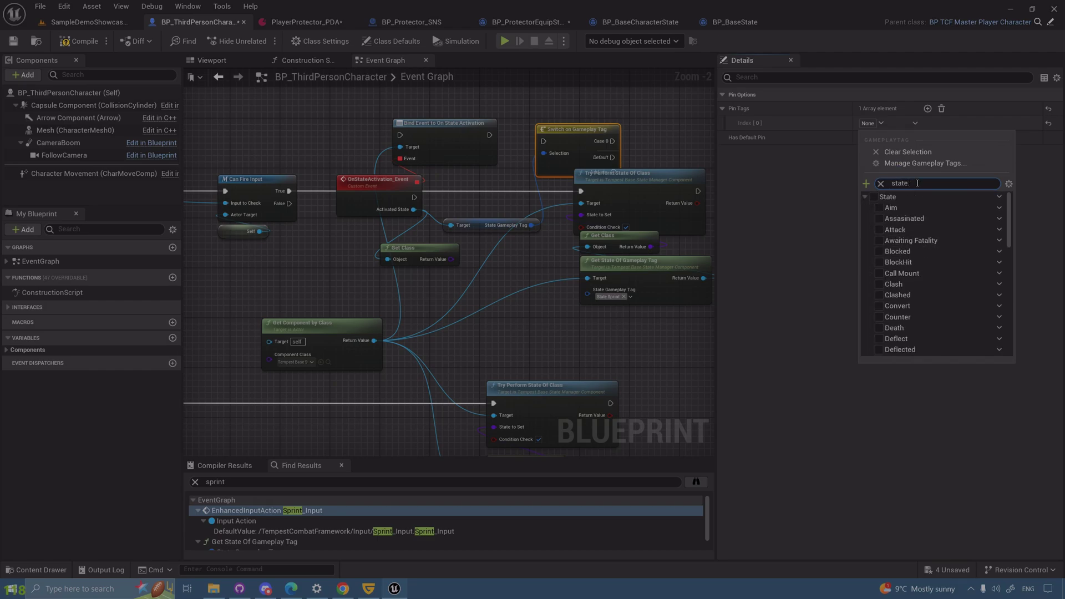
{"action": "left_click", "coordinate": [943, 229]}
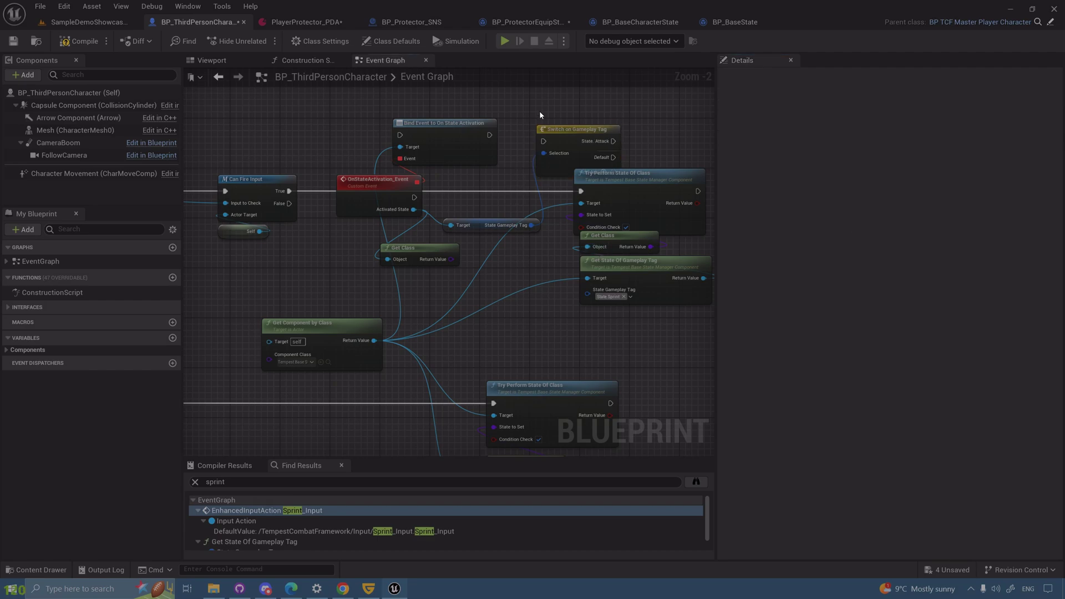
Delete the On State Activation binding, its custom event and the attached nodes, and compile and save BP_ThirdPersonCharacter
{"action": "left_click_drag", "start_coordinate": [539, 111], "coordinate": [376, 268]}
{"action": "key", "text": "Delete"}
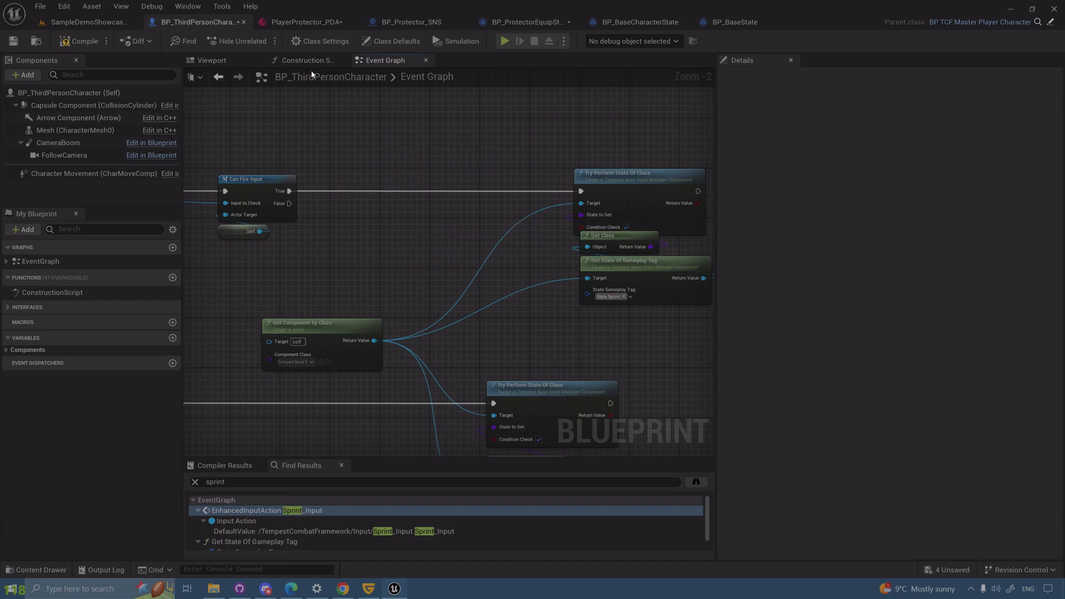
{"action": "left_click", "coordinate": [78, 41]}
{"action": "left_click", "coordinate": [13, 41]}
Copy Get Performing Actor and Get Component by Class from BP_ProtectorEquipState's Can Perform State function into its Event Graph
{"action": "left_click", "coordinate": [527, 22]}
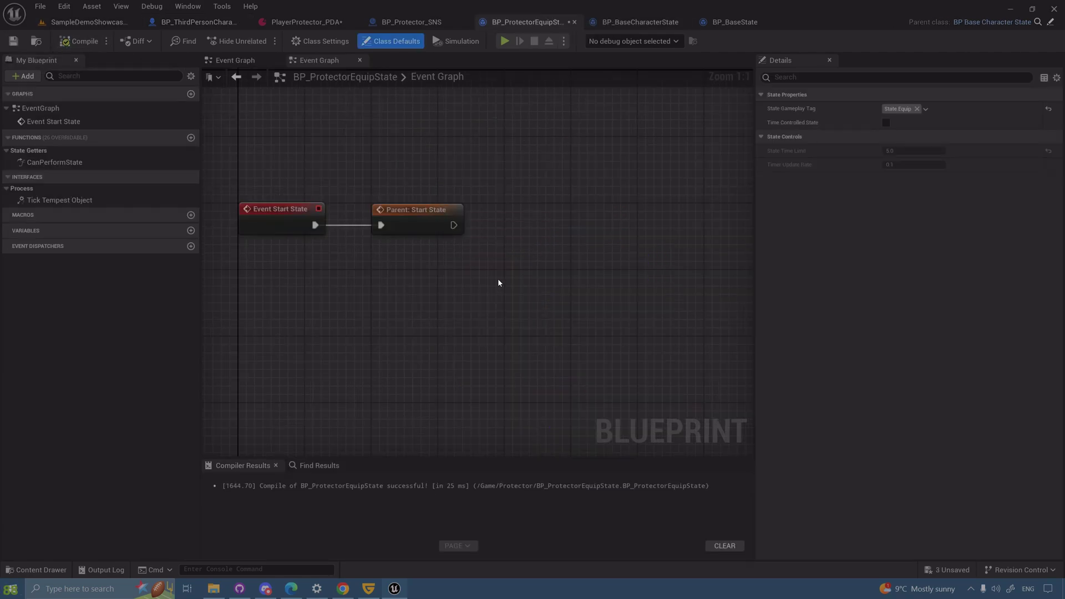
{"action": "left_click_drag", "start_coordinate": [513, 193], "coordinate": [435, 265]}
{"action": "left_click", "coordinate": [439, 290]}
{"action": "double_click", "coordinate": [99, 161]}
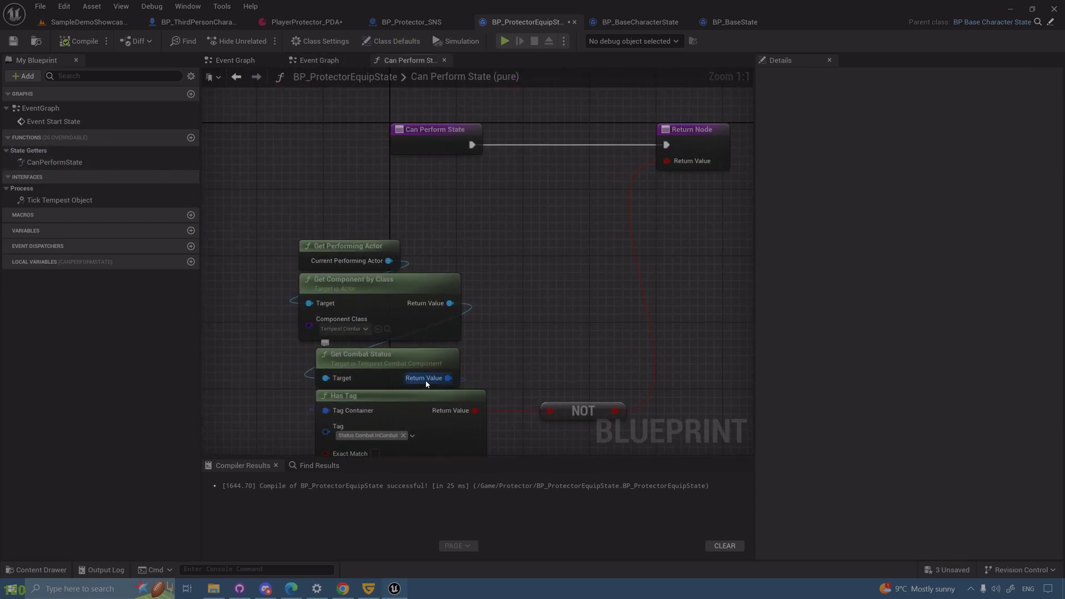
{"action": "left_click_drag", "start_coordinate": [458, 252], "coordinate": [268, 286]}
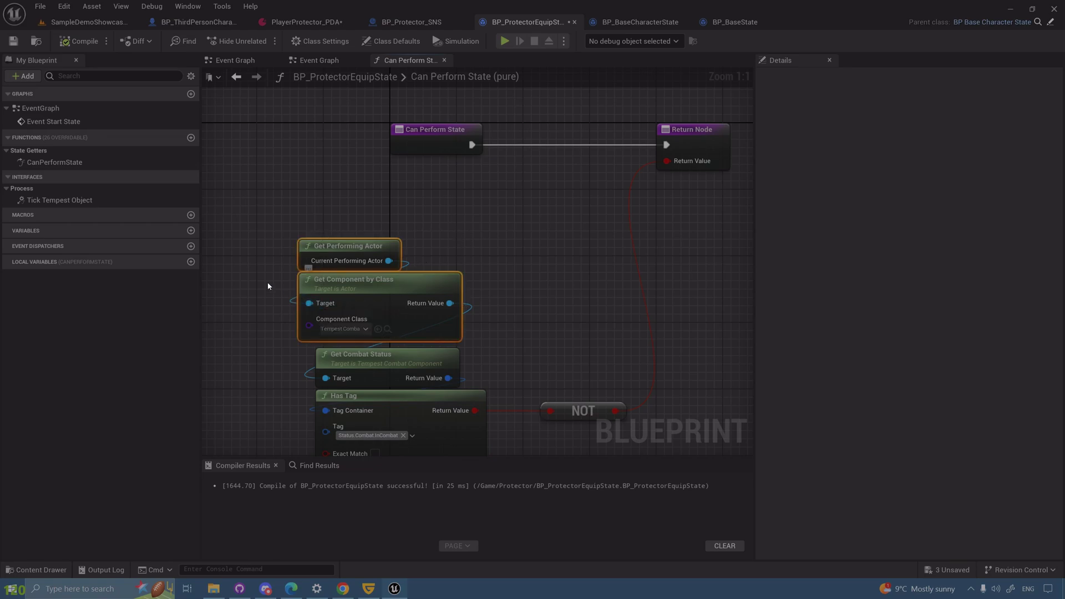
{"action": "left_click", "coordinate": [73, 159]}
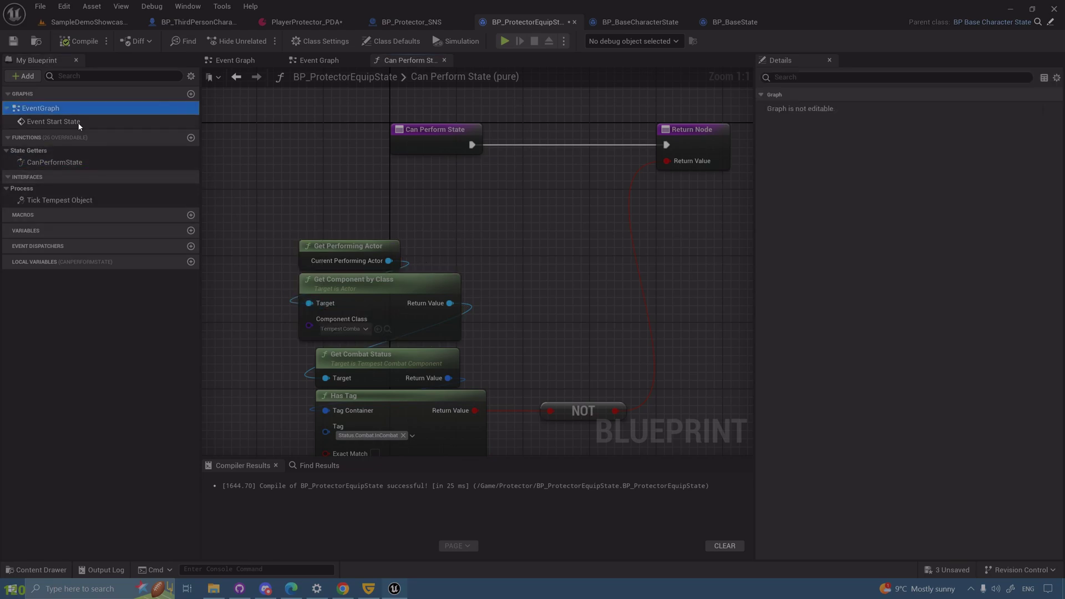
{"action": "double_click", "coordinate": [40, 108]}
{"action": "right_click_drag", "start_coordinate": [545, 286], "coordinate": [330, 356]}
{"action": "key", "text": "ctrl+v"}
{"action": "left_click", "coordinate": [596, 300]}
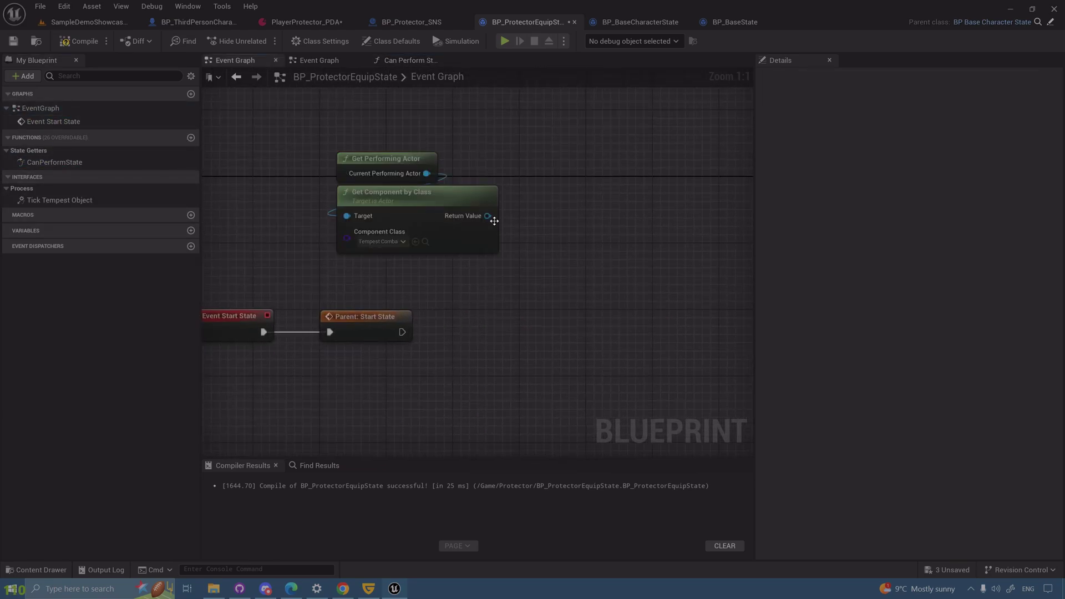
Add a Modify Combat Status node from the combat component and connect it after Parent: Start State
{"action": "left_click_drag", "start_coordinate": [488, 216], "coordinate": [541, 329]}
{"action": "type", "text": "Modify"}
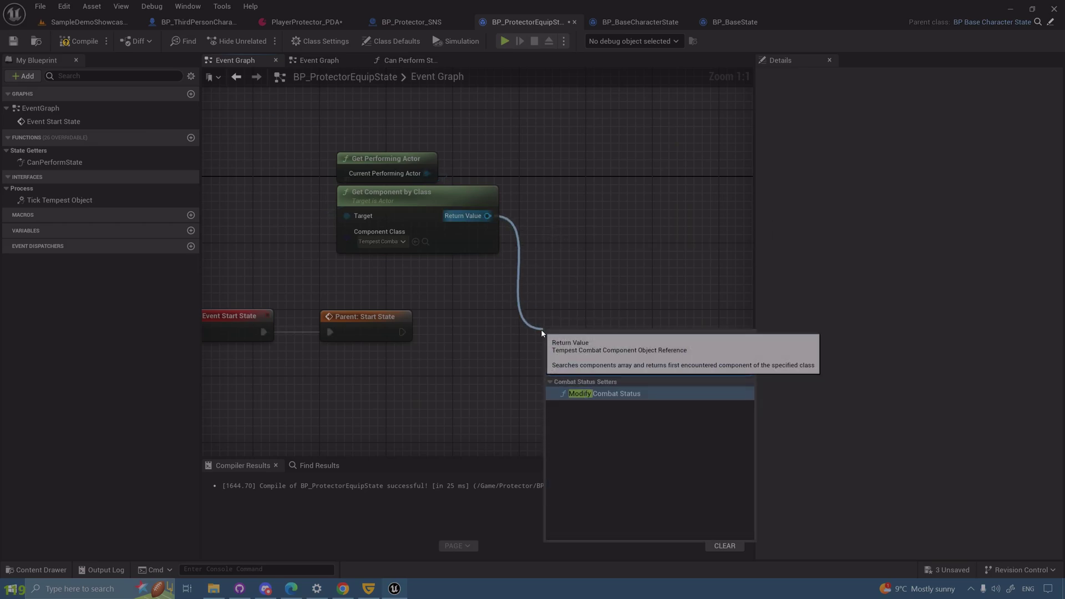
{"action": "key", "text": "Return"}
{"action": "left_click_drag", "start_coordinate": [403, 332], "coordinate": [613, 315]}
Set Combat Status to Modify to Status.Combat.InCombat, keeping the Modify Type as Add
{"action": "left_click", "coordinate": [595, 397]}
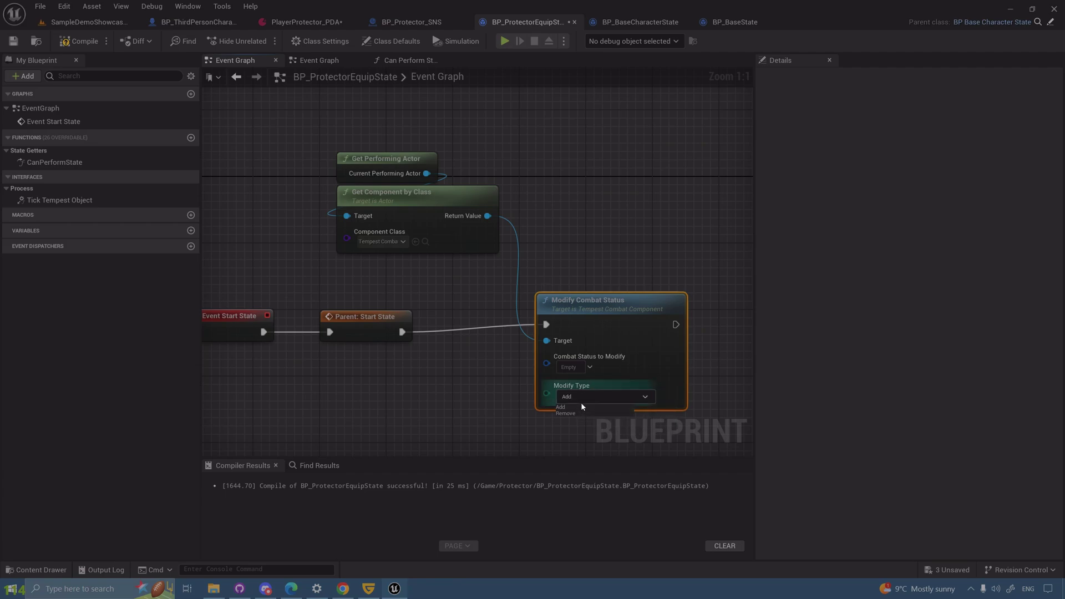
{"action": "left_click", "coordinate": [583, 367]}
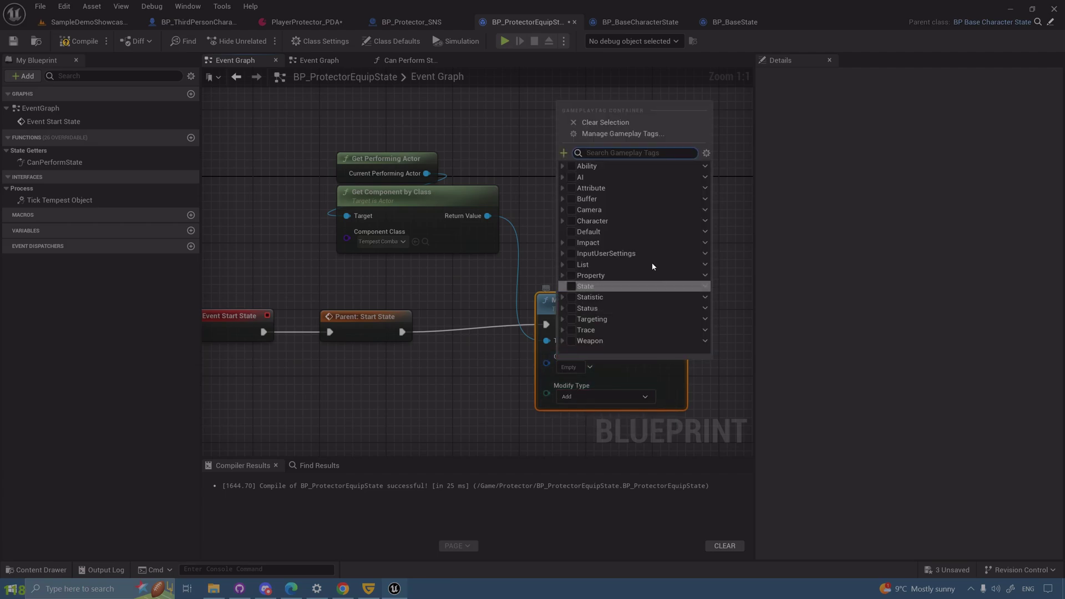
{"action": "left_click", "coordinate": [625, 153]}
{"action": "type", "text": "incombat"}
{"action": "left_click", "coordinate": [584, 212]}
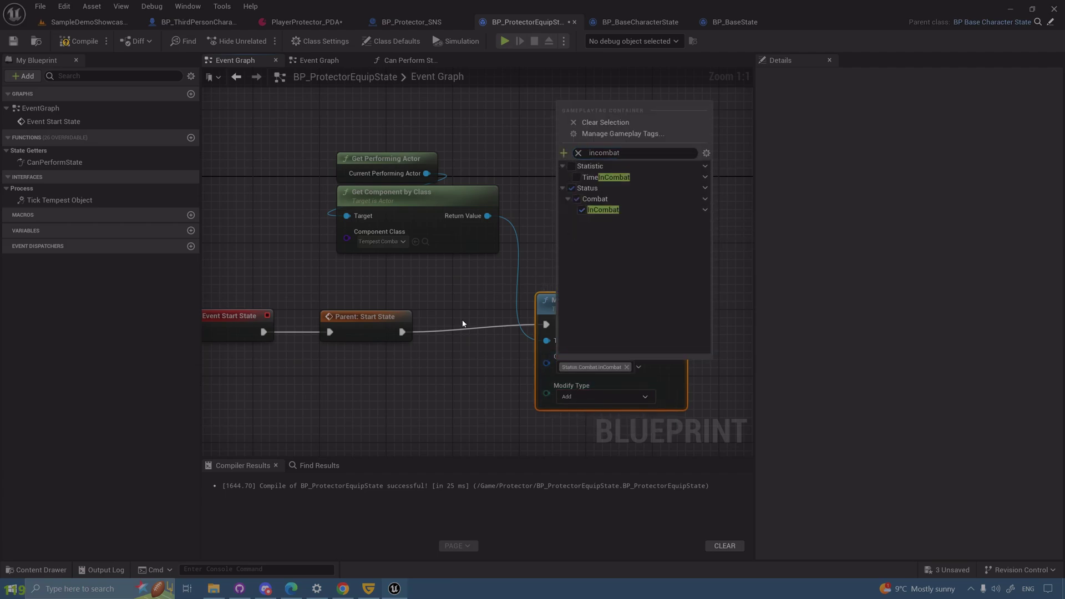
{"action": "left_click", "coordinate": [481, 310]}
Align Modify Combat Status with Parent: Start State, place the performing actor and component nodes above it, and compile and save the blueprint
{"action": "left_click_drag", "start_coordinate": [597, 317], "coordinate": [585, 324]}
{"action": "left_click", "coordinate": [591, 225]}
{"action": "left_click_drag", "start_coordinate": [527, 136], "coordinate": [384, 237]}
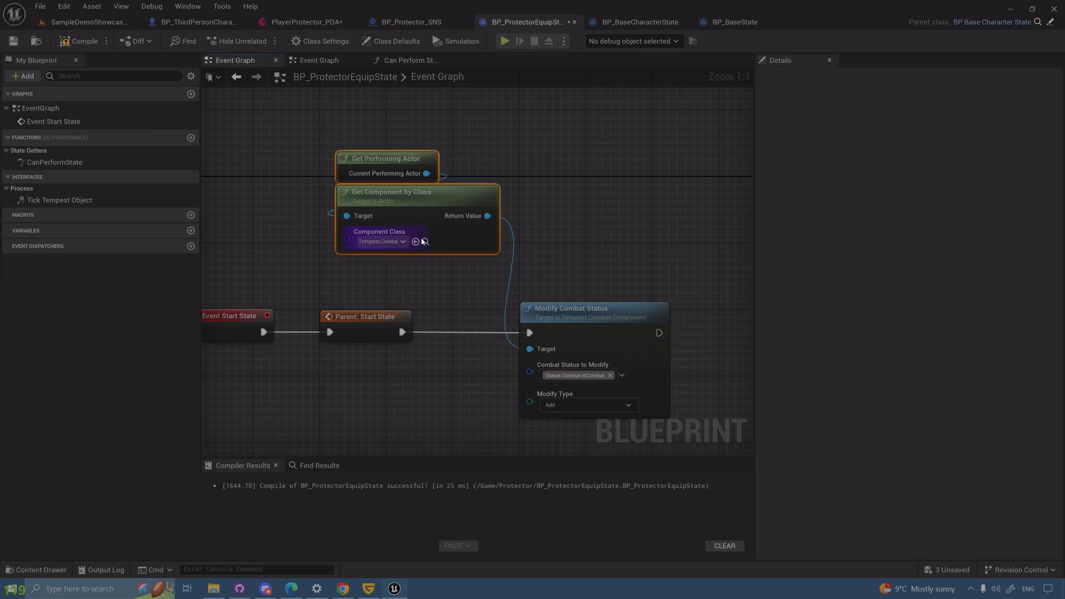
{"action": "left_click_drag", "start_coordinate": [483, 239], "coordinate": [658, 284]}
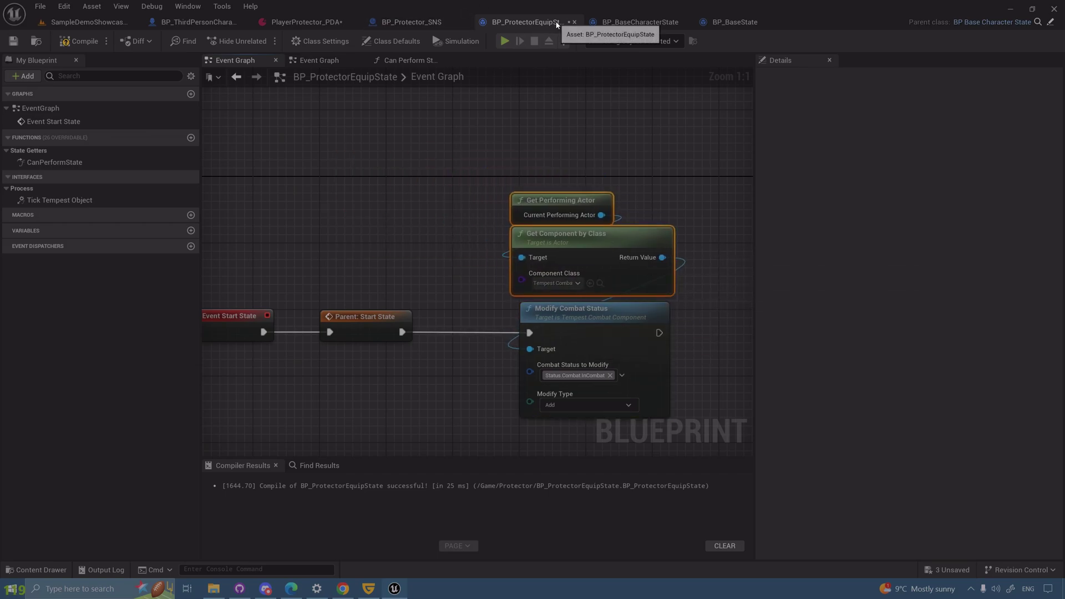
{"action": "left_click", "coordinate": [82, 44]}
Examine the EquipUnequip_Input event's logic in BP_ThirdPersonCharacter's Event Graph
{"action": "left_click", "coordinate": [162, 25]}
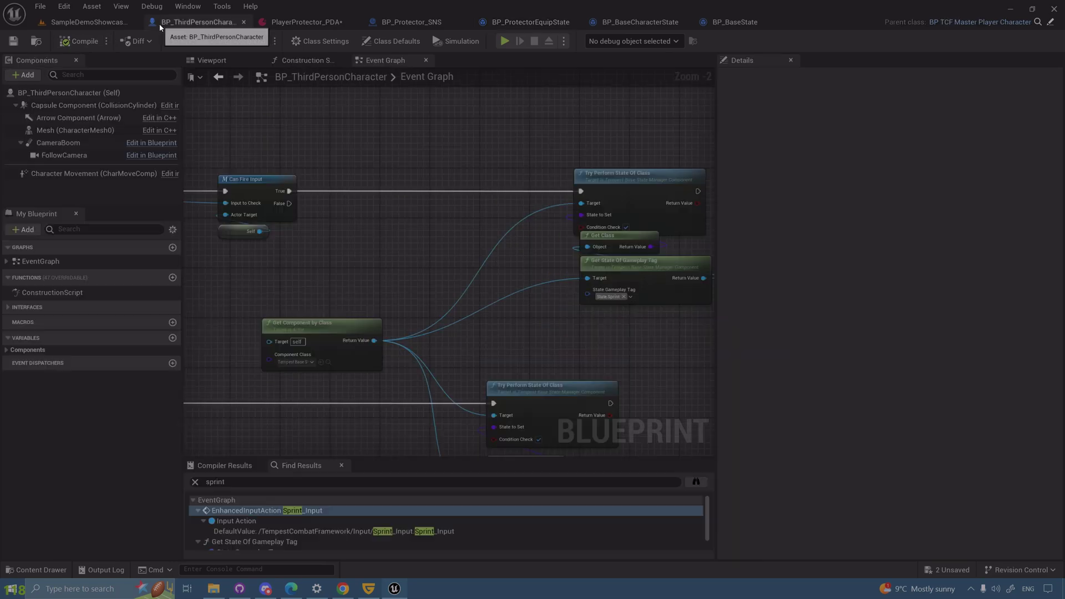
{"action": "scroll", "coordinate": [431, 267], "scroll_direction": "down", "scroll_amount": 4}
{"action": "right_click_drag", "start_coordinate": [427, 269], "coordinate": [508, 227]}
{"action": "scroll", "coordinate": [438, 274], "scroll_direction": "up", "scroll_amount": 5}
{"action": "right_click_drag", "start_coordinate": [472, 318], "coordinate": [549, 181]}
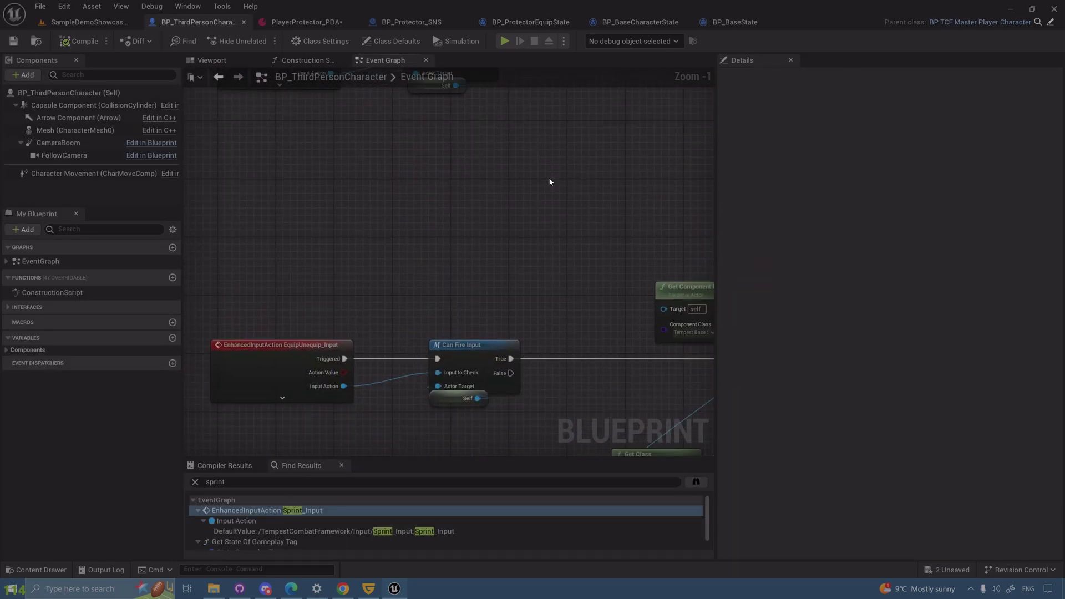
{"action": "scroll", "coordinate": [537, 222], "scroll_direction": "down", "scroll_amount": 3}
{"action": "scroll", "coordinate": [460, 354], "scroll_direction": "up", "scroll_amount": 2}
{"action": "right_click_drag", "start_coordinate": [575, 351], "coordinate": [224, 329]}
{"action": "left_click", "coordinate": [286, 264]}
Search BP_ThirdPersonCharacter for "attack" and go to the Attack_Input event's logic
{"action": "scroll", "coordinate": [424, 289], "scroll_direction": "down", "scroll_amount": 3}
{"action": "right_click_drag", "start_coordinate": [424, 288], "coordinate": [618, 453]}
{"action": "right_click_drag", "start_coordinate": [565, 349], "coordinate": [503, 451]}
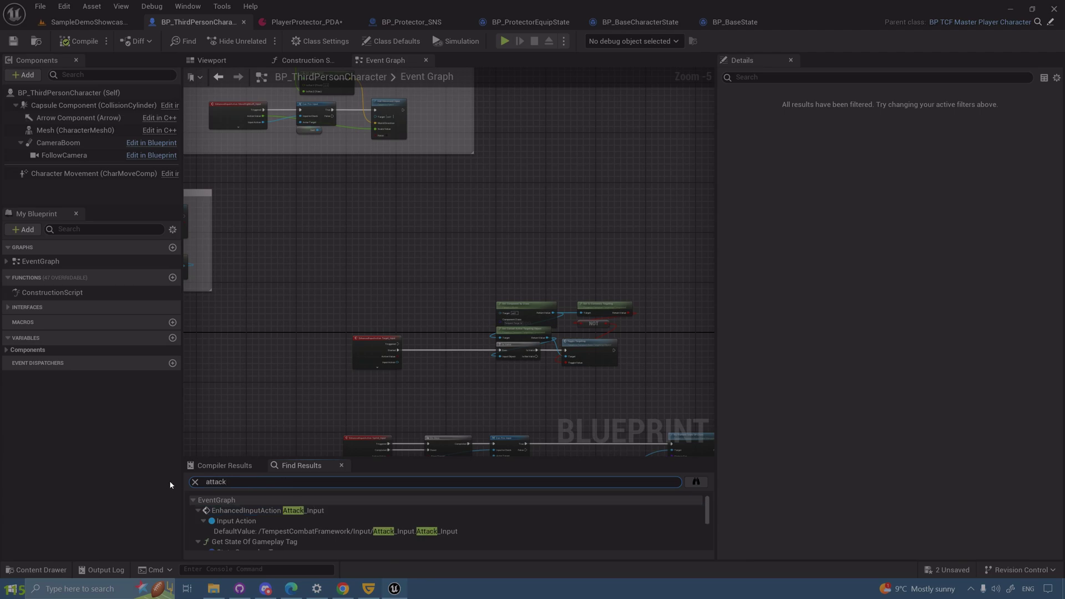
{"action": "left_click", "coordinate": [338, 511]}
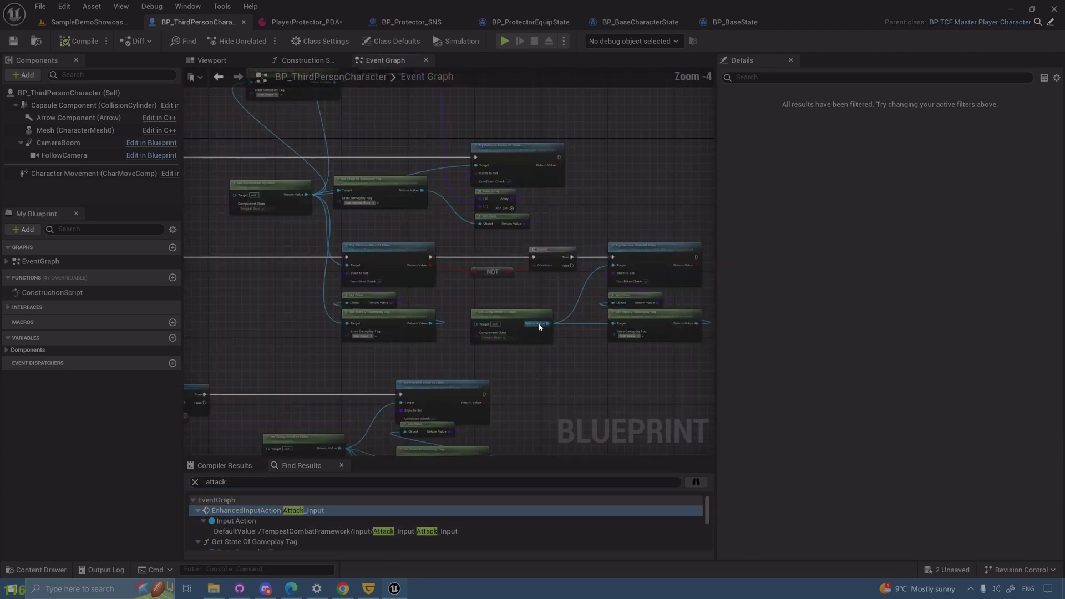
Examine the Attack_Input logic from Can Fire Input through the State.Equip attempt, NOT and Branch to the State.Attack node group
{"action": "left_click_drag", "start_coordinate": [270, 437], "coordinate": [508, 247]}
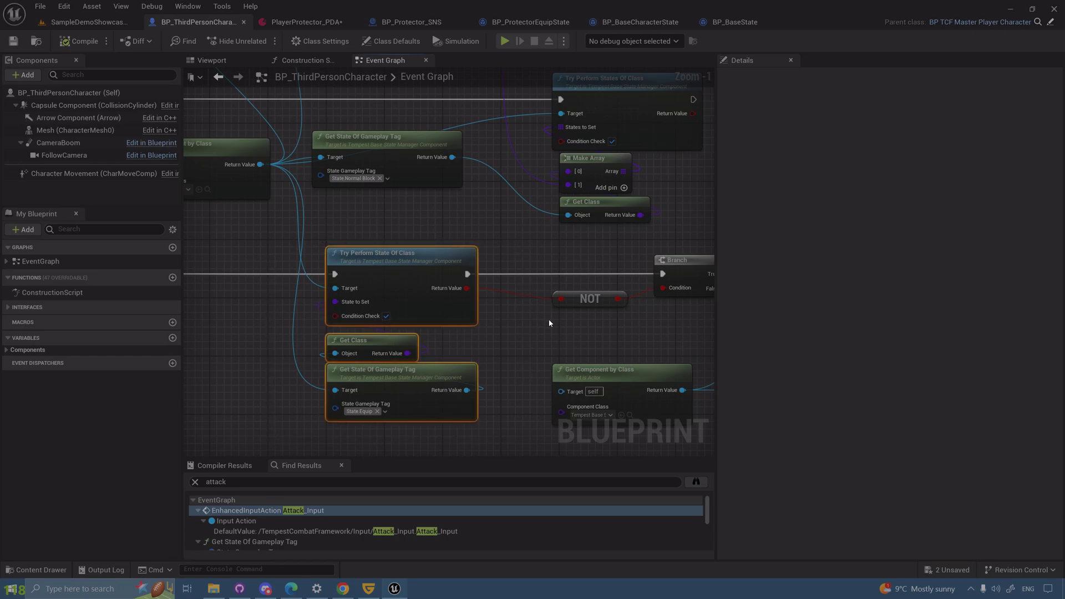
{"action": "right_click_drag", "start_coordinate": [505, 331], "coordinate": [420, 315]}
{"action": "left_click_drag", "start_coordinate": [484, 317], "coordinate": [651, 238]}
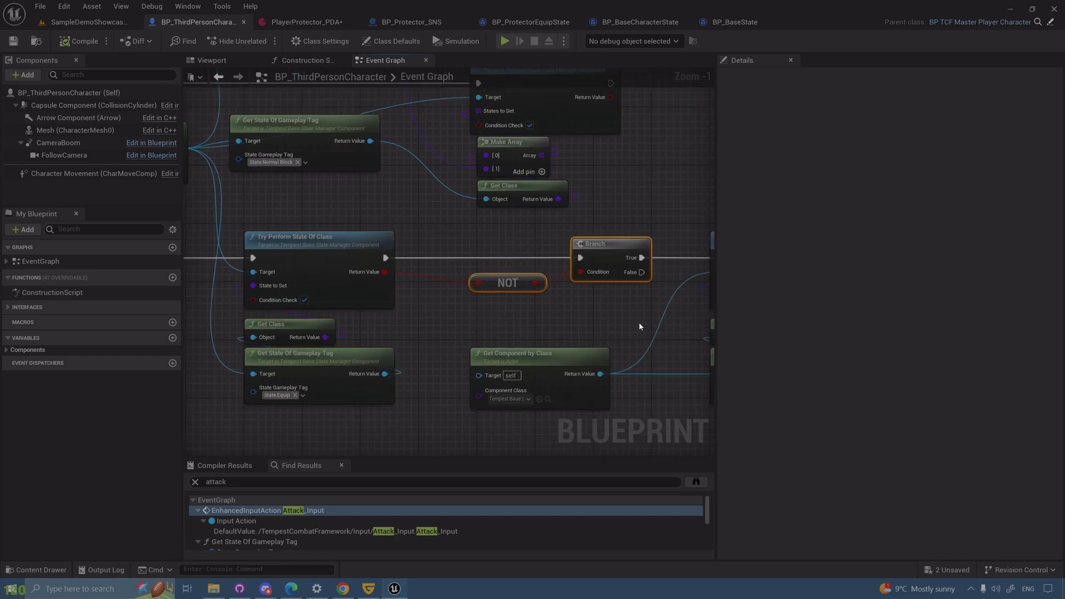
{"action": "right_click_drag", "start_coordinate": [639, 323], "coordinate": [517, 312]}
{"action": "left_click_drag", "start_coordinate": [689, 162], "coordinate": [614, 412]}
{"action": "scroll", "coordinate": [614, 412], "scroll_direction": "down", "scroll_amount": 2}
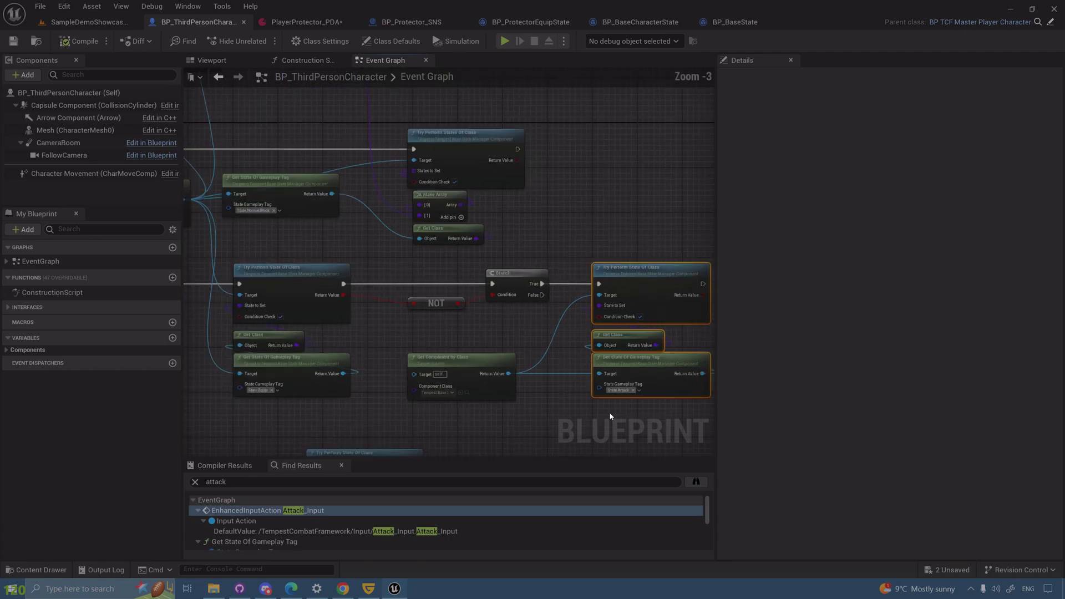
{"action": "right_click_drag", "start_coordinate": [568, 415], "coordinate": [628, 389]}
{"action": "right_click_drag", "start_coordinate": [266, 292], "coordinate": [678, 286]}
{"action": "right_click_drag", "start_coordinate": [381, 244], "coordinate": [514, 242]}
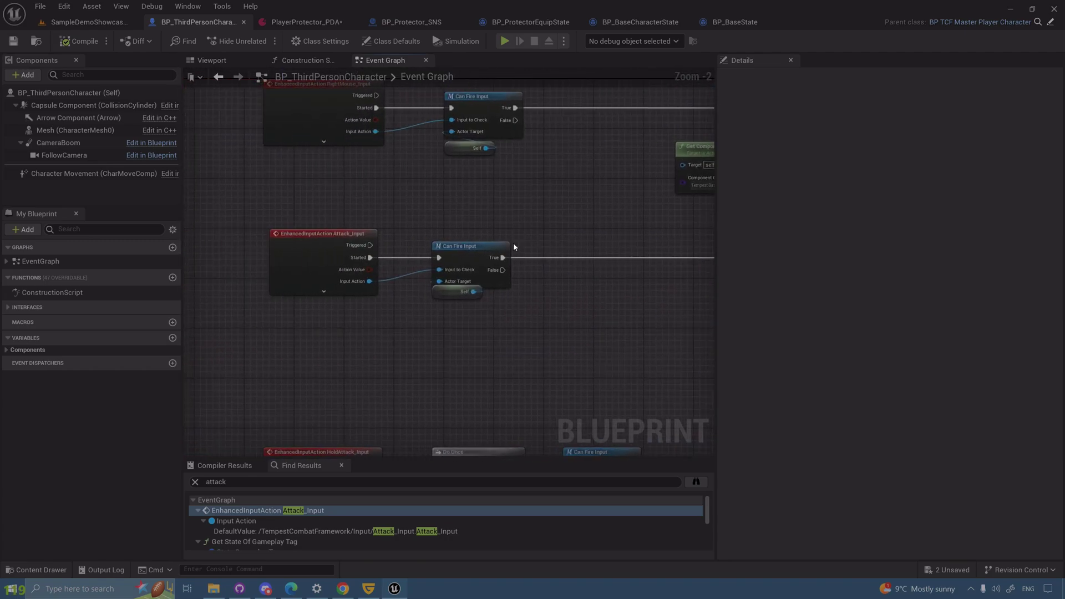
{"action": "left_click", "coordinate": [328, 277]}
{"action": "scroll", "coordinate": [230, 347], "scroll_direction": "down", "scroll_amount": 2}
Find the EquipUnequip_Input event in the character's Event Graph and examine its Can Fire Input check
{"action": "right_click_drag", "start_coordinate": [231, 347], "coordinate": [784, 272]}
{"action": "right_click_drag", "start_coordinate": [300, 388], "coordinate": [561, 288]}
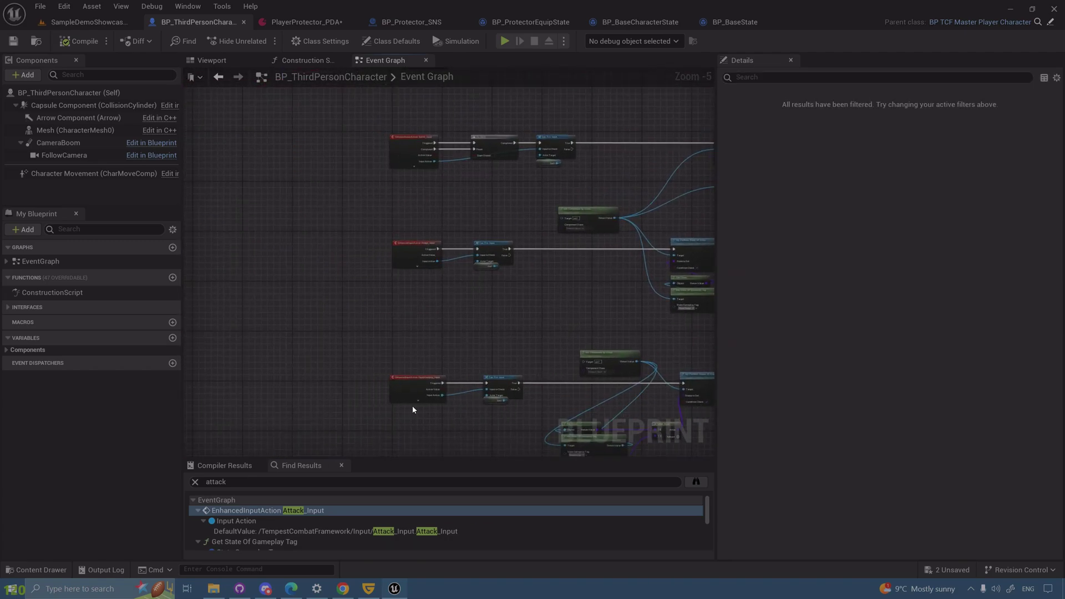
{"action": "scroll", "coordinate": [412, 405], "scroll_direction": "up", "scroll_amount": 5}
{"action": "right_click_drag", "start_coordinate": [539, 417], "coordinate": [366, 377]}
{"action": "scroll", "coordinate": [360, 357], "scroll_direction": "down", "scroll_amount": 4}
{"action": "left_click_drag", "start_coordinate": [465, 306], "coordinate": [285, 372]}
{"action": "right_click_drag", "start_coordinate": [315, 405], "coordinate": [324, 322]}
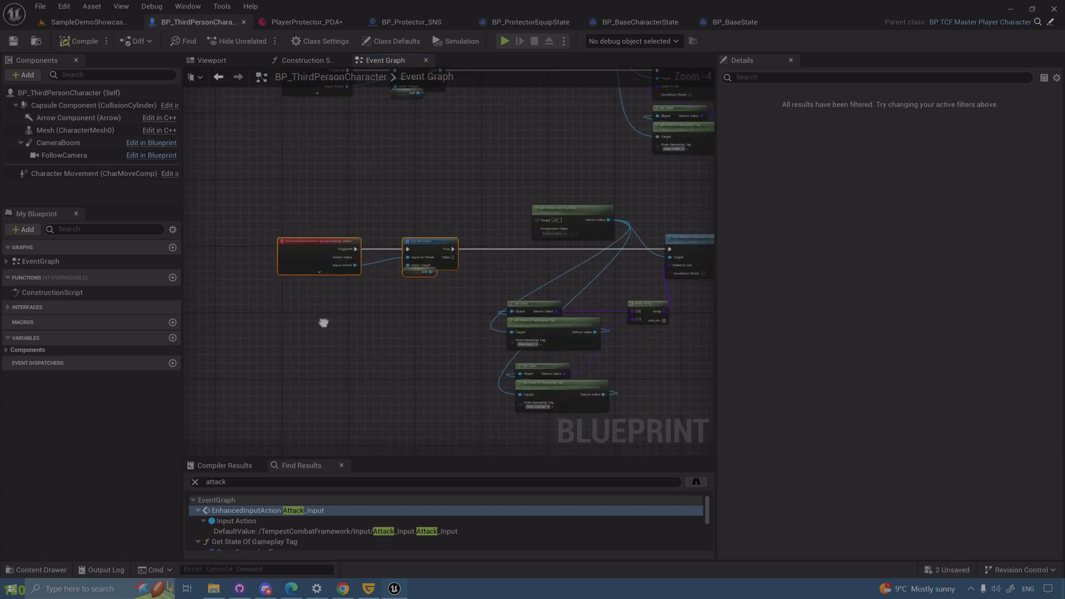
{"action": "scroll", "coordinate": [348, 291], "scroll_direction": "up", "scroll_amount": 4}
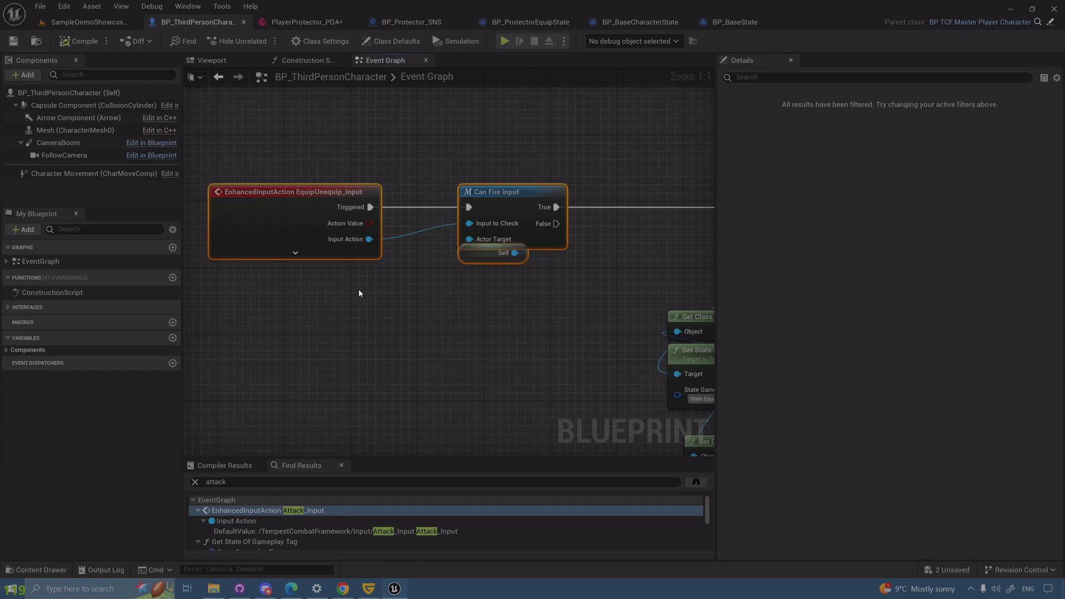
{"action": "scroll", "coordinate": [420, 325], "scroll_direction": "down", "scroll_amount": 3}
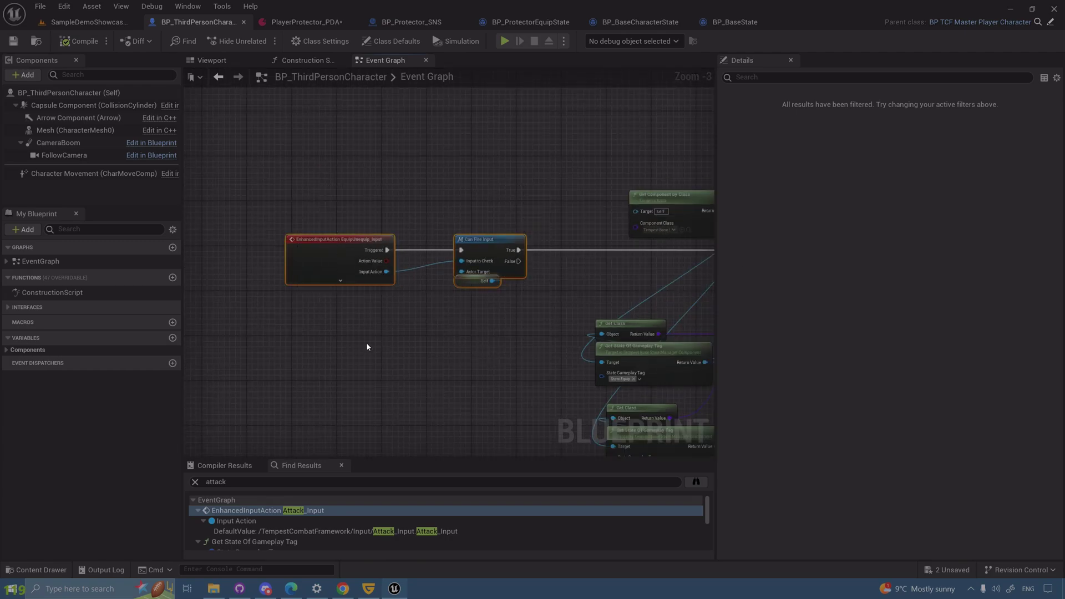
Delete the EquipUnequip_Input event with all its connected nodes, and compile and save the blueprint
{"action": "right_click_drag", "start_coordinate": [536, 274], "coordinate": [338, 383]}
{"action": "scroll", "coordinate": [337, 383], "scroll_direction": "down", "scroll_amount": 3}
{"action": "right_click_drag", "start_coordinate": [499, 343], "coordinate": [184, 383]}
{"action": "scroll", "coordinate": [613, 335], "scroll_direction": "up", "scroll_amount": 3}
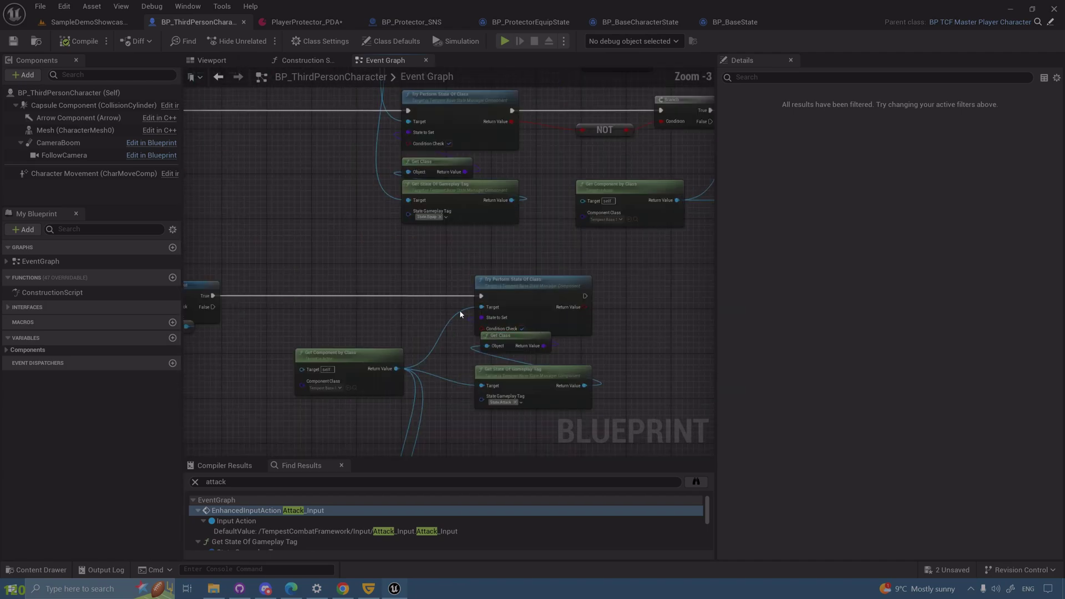
{"action": "scroll", "coordinate": [422, 305], "scroll_direction": "down", "scroll_amount": 3}
{"action": "scroll", "coordinate": [366, 298], "scroll_direction": "up", "scroll_amount": 2}
{"action": "mouse_move", "coordinate": [473, 309]}
{"action": "right_mouse_down"}
{"action": "mouse_move", "coordinate": [685, 76]}
{"action": "mouse_move", "coordinate": [683, 104]}
{"action": "right_mouse_up"}
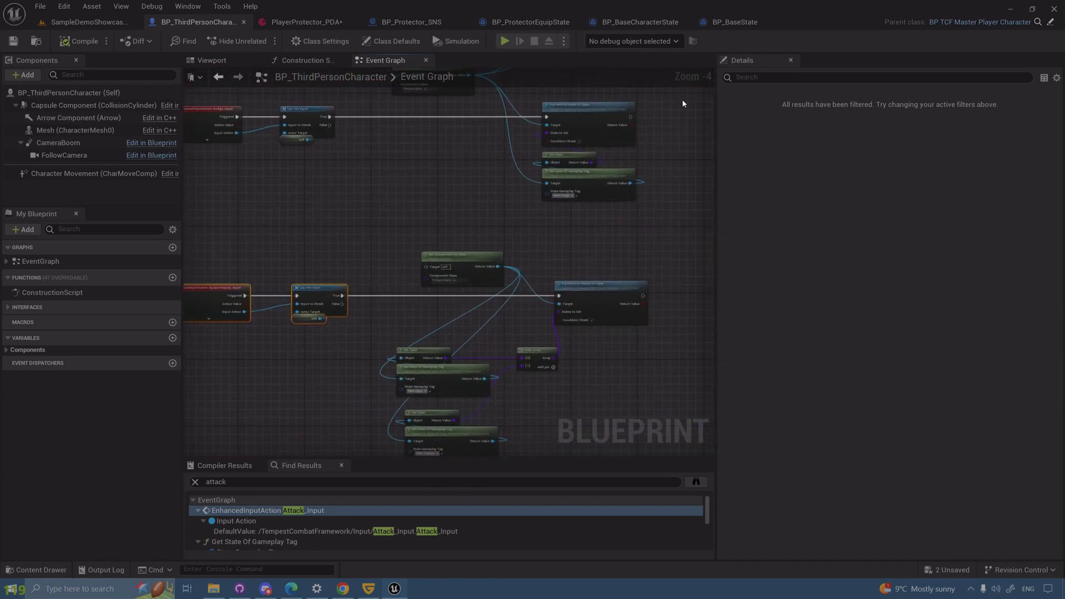
{"action": "scroll", "coordinate": [668, 237], "scroll_direction": "down", "scroll_amount": 1}
{"action": "left_click_drag", "start_coordinate": [675, 216], "coordinate": [268, 403]}
{"action": "key", "text": "Delete"}
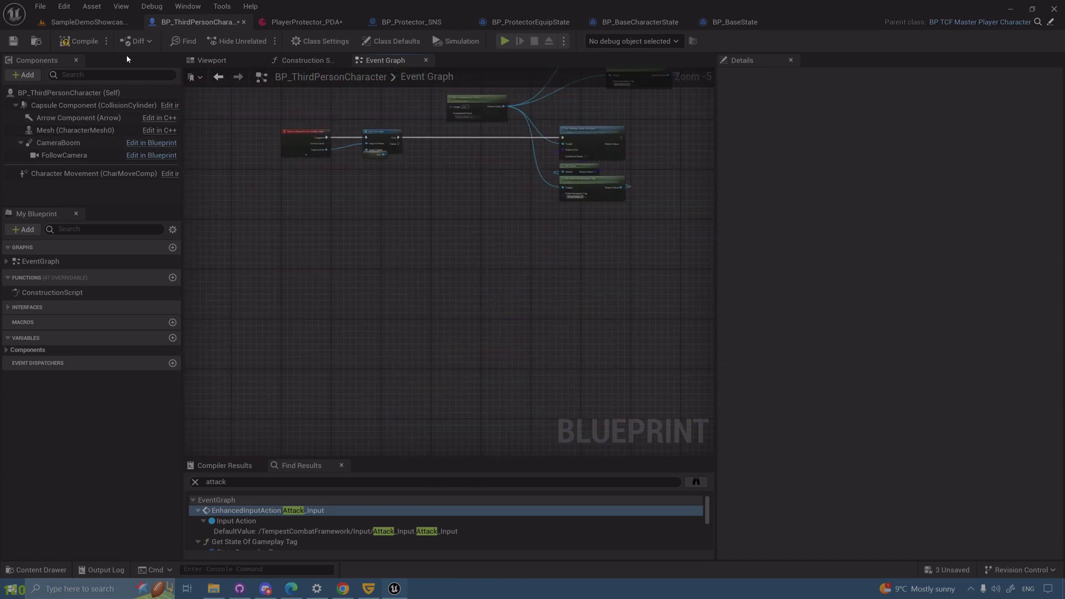
{"action": "left_click", "coordinate": [67, 43]}
{"action": "left_click", "coordinate": [12, 45]}
Examine the Attack_Input event and its Can Fire Input node with the Self reference
{"action": "right_click_drag", "start_coordinate": [599, 266], "coordinate": [193, 359]}
{"action": "right_click_drag", "start_coordinate": [694, 238], "coordinate": [428, 314]}
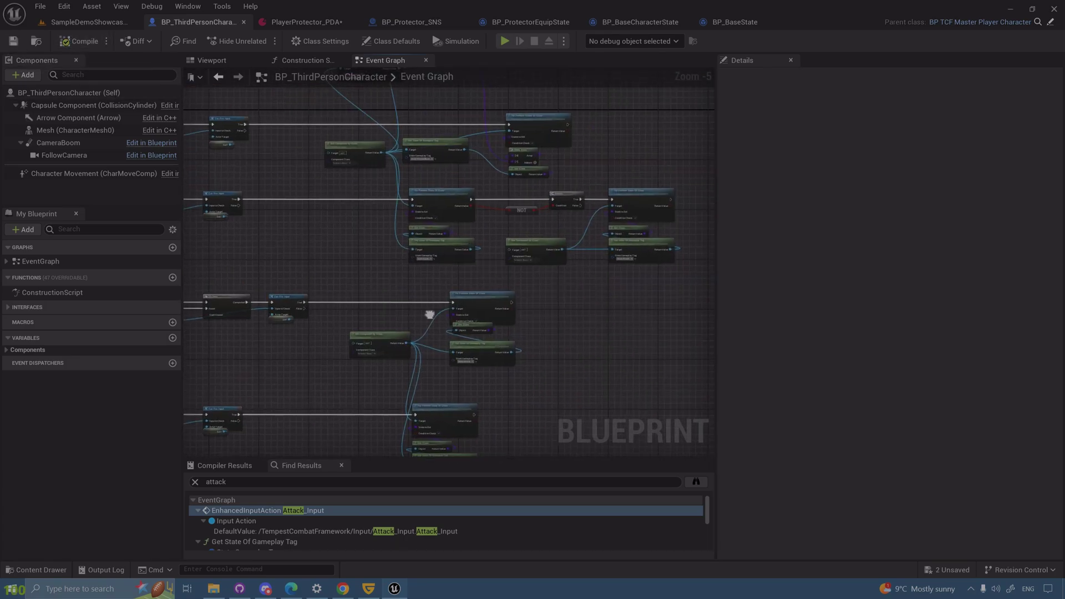
{"action": "right_click_drag", "start_coordinate": [243, 306], "coordinate": [435, 295]}
{"action": "scroll", "coordinate": [416, 222], "scroll_direction": "up", "scroll_amount": 2}
{"action": "right_click_drag", "start_coordinate": [694, 244], "coordinate": [333, 273]}
{"action": "scroll", "coordinate": [386, 273], "scroll_direction": "up", "scroll_amount": 3}
{"action": "right_click_drag", "start_coordinate": [294, 346], "coordinate": [711, 455]}
{"action": "left_click_drag", "start_coordinate": [375, 386], "coordinate": [545, 234]}
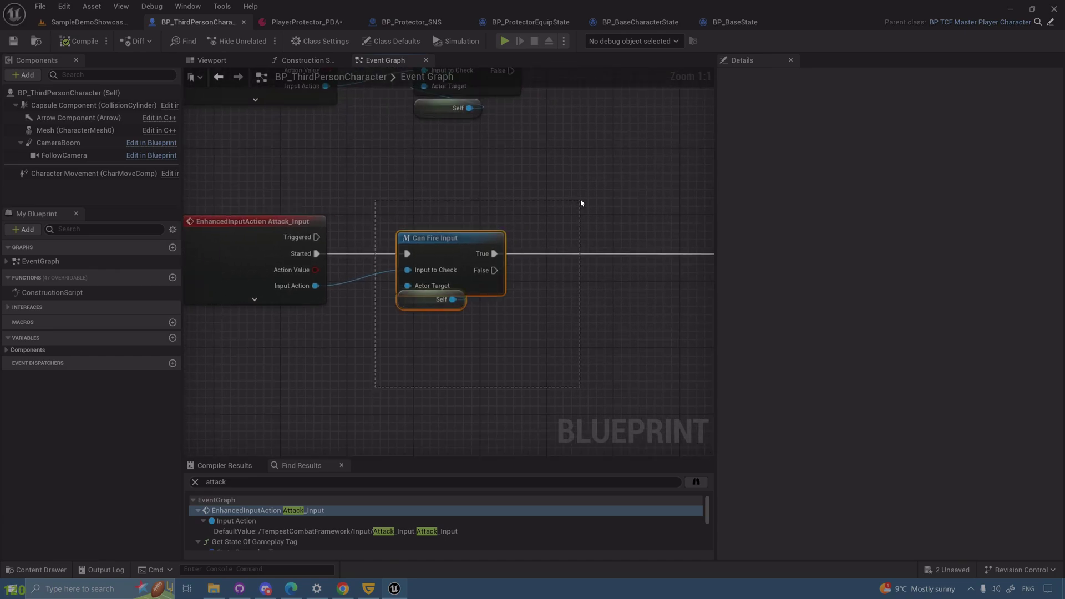
{"action": "left_click_drag", "start_coordinate": [581, 202], "coordinate": [584, 203]}
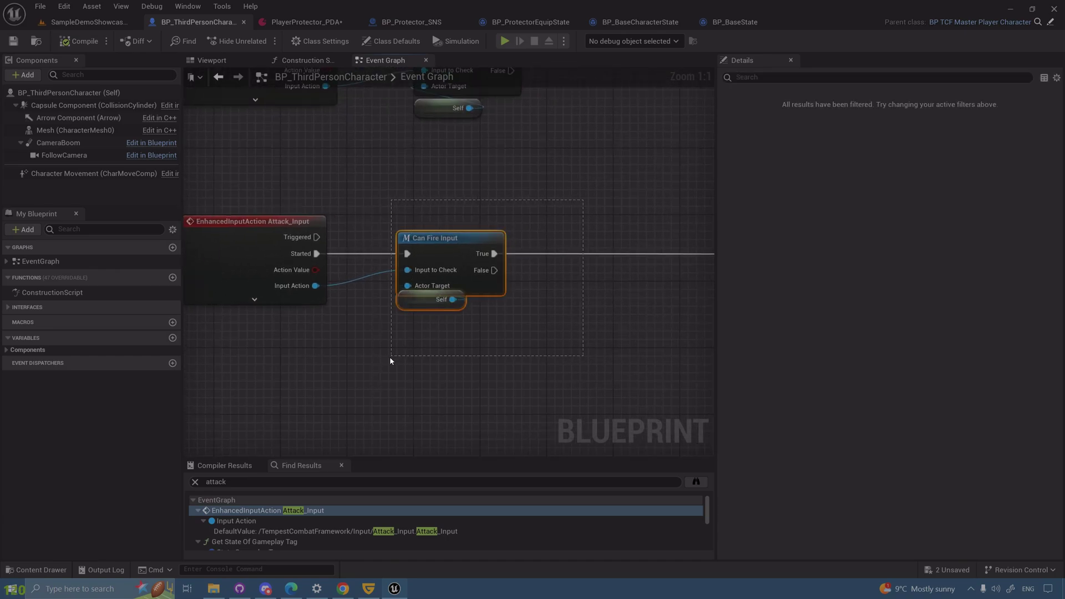
{"action": "scroll", "coordinate": [558, 384], "scroll_direction": "down", "scroll_amount": 2}
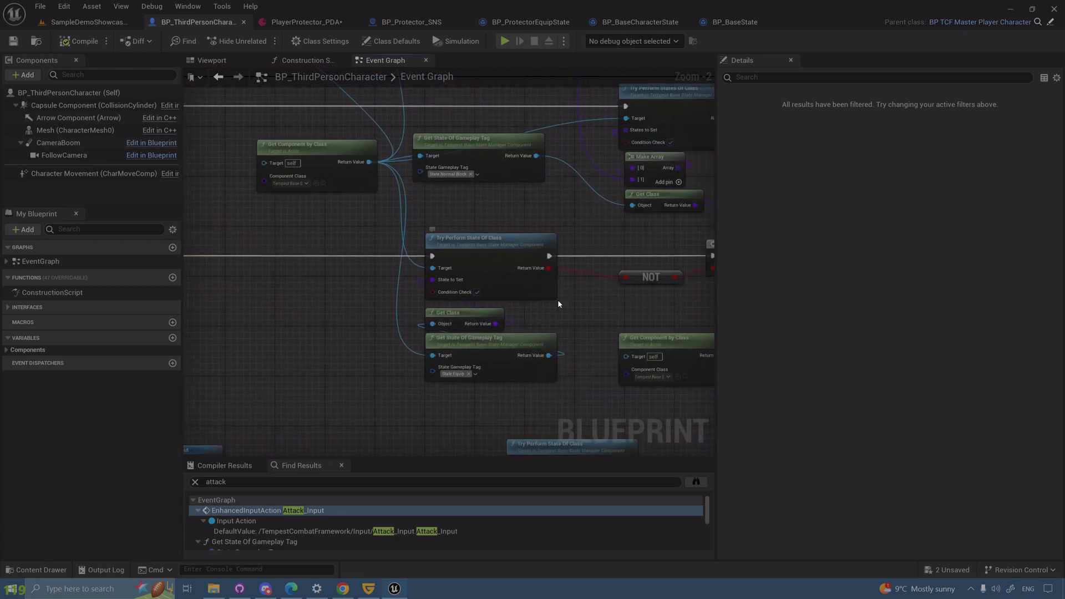
Add a breakpoint to the Branch node that follows NOT in the Attack_Input logic
{"action": "right_click_drag", "start_coordinate": [557, 300], "coordinate": [372, 311]}
{"action": "right_click", "coordinate": [560, 262]}
{"action": "left_click", "coordinate": [611, 444]}
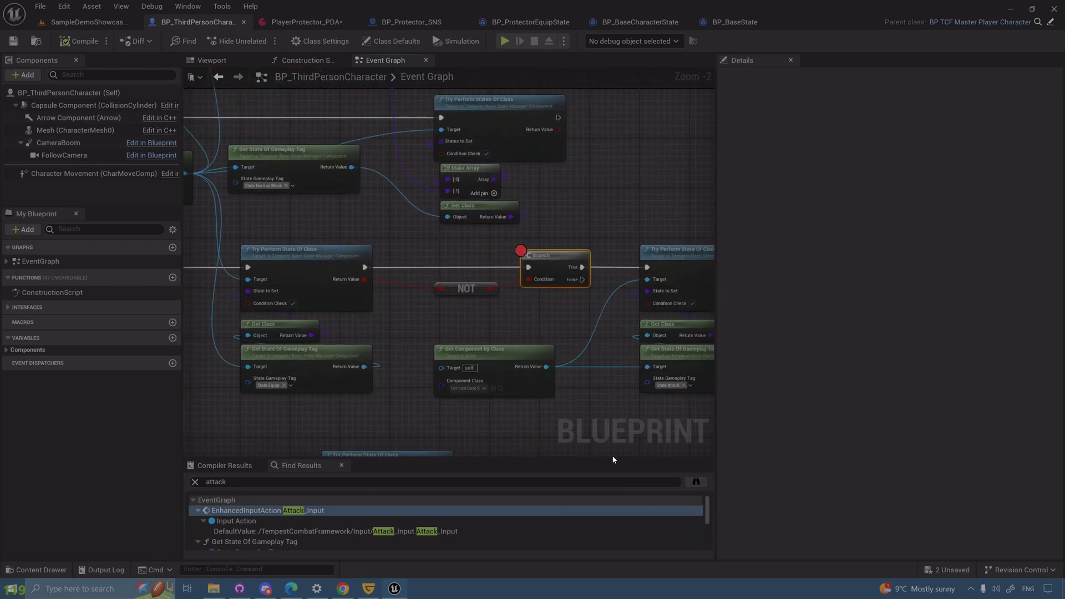
Check Abilities Per State in PlayerProtector_PDA and the BP_ProtectorEquipState Event Graph, and return to BP_ThirdPersonCharacter
{"action": "left_click", "coordinate": [83, 22]}
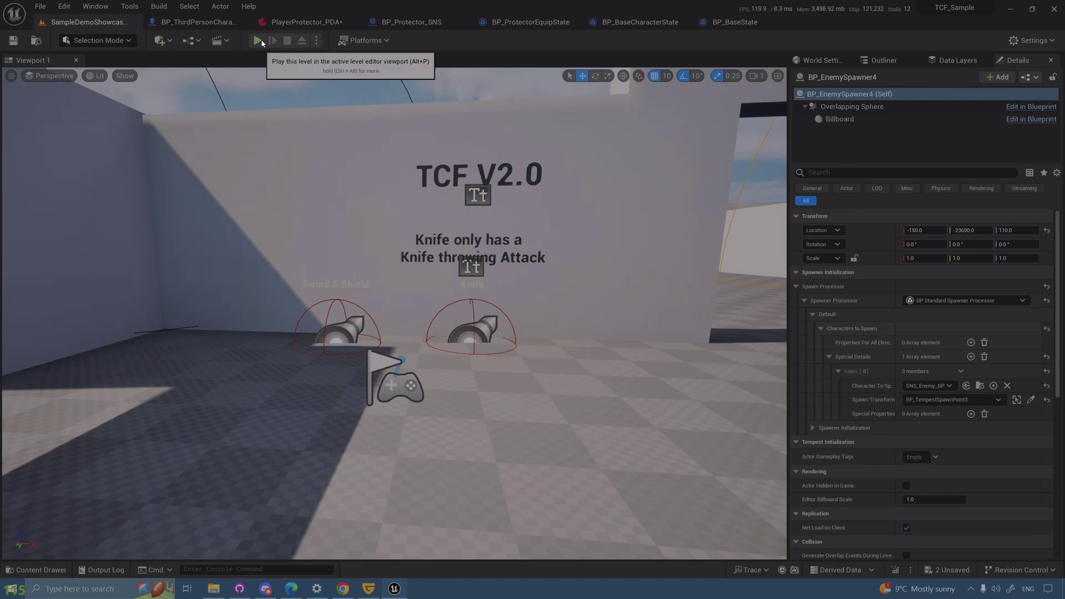
{"action": "left_click", "coordinate": [280, 23]}
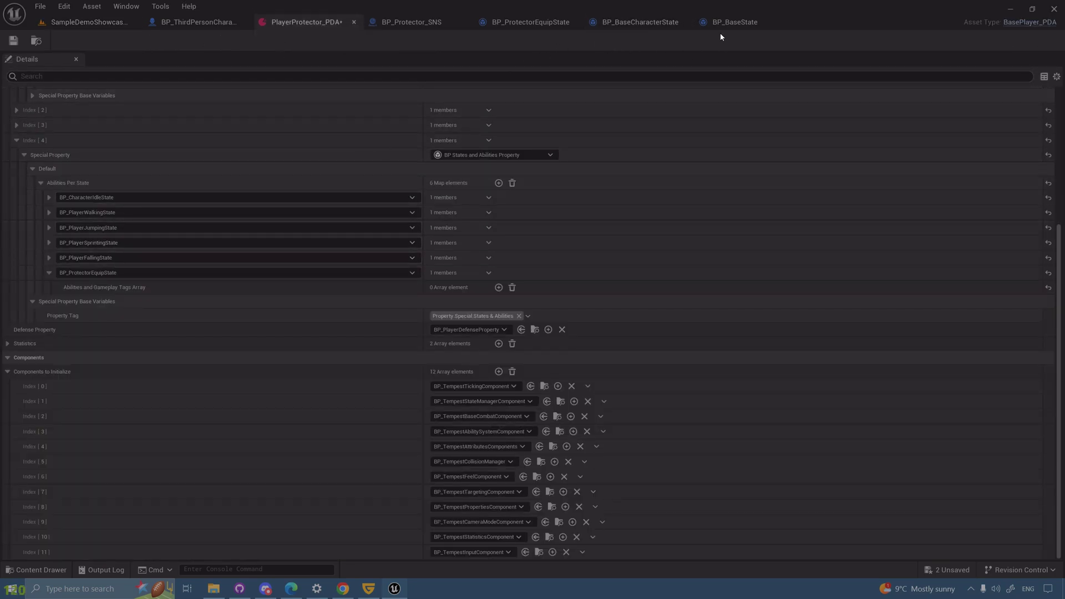
{"action": "left_click", "coordinate": [511, 27]}
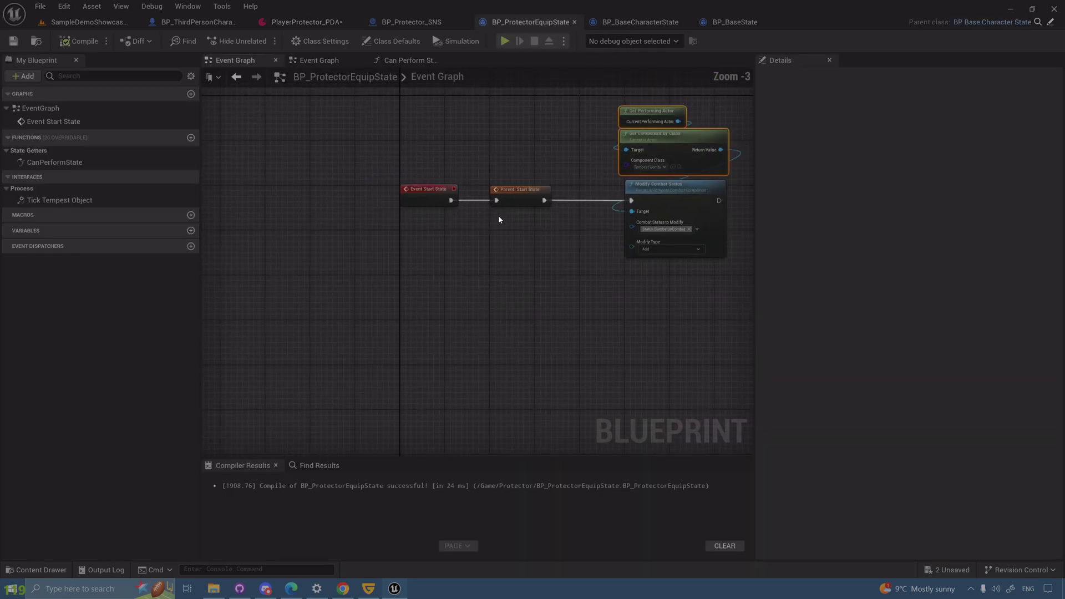
{"action": "left_click", "coordinate": [220, 22]}
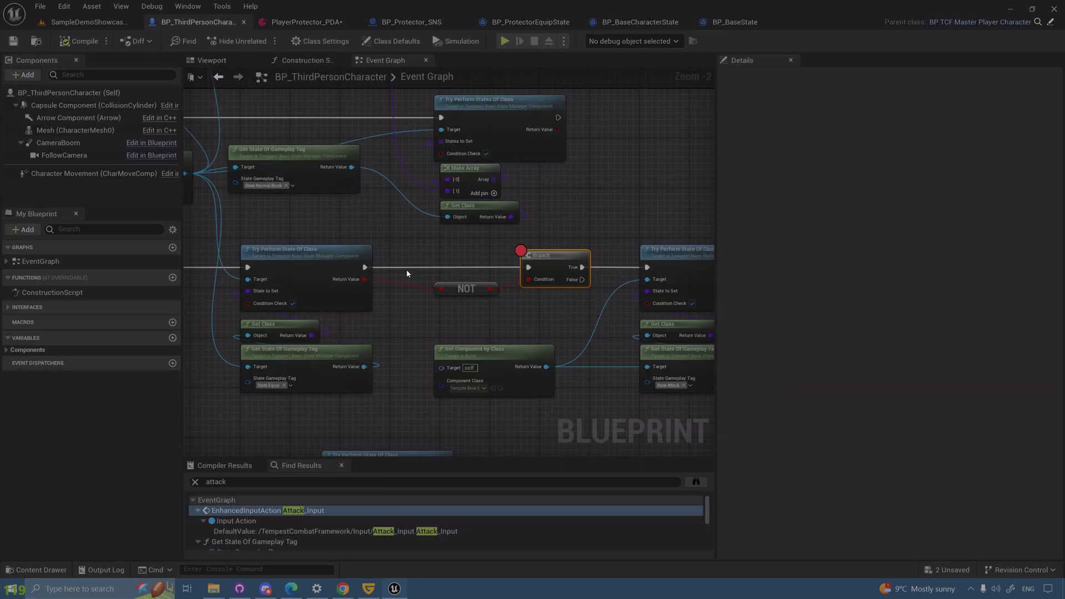
Disconnect State to Set on the equip Try Perform State Of Class node, view its selectable state classes, and reconnect Get Class
{"action": "scroll", "coordinate": [555, 287], "scroll_direction": "up", "scroll_amount": 2}
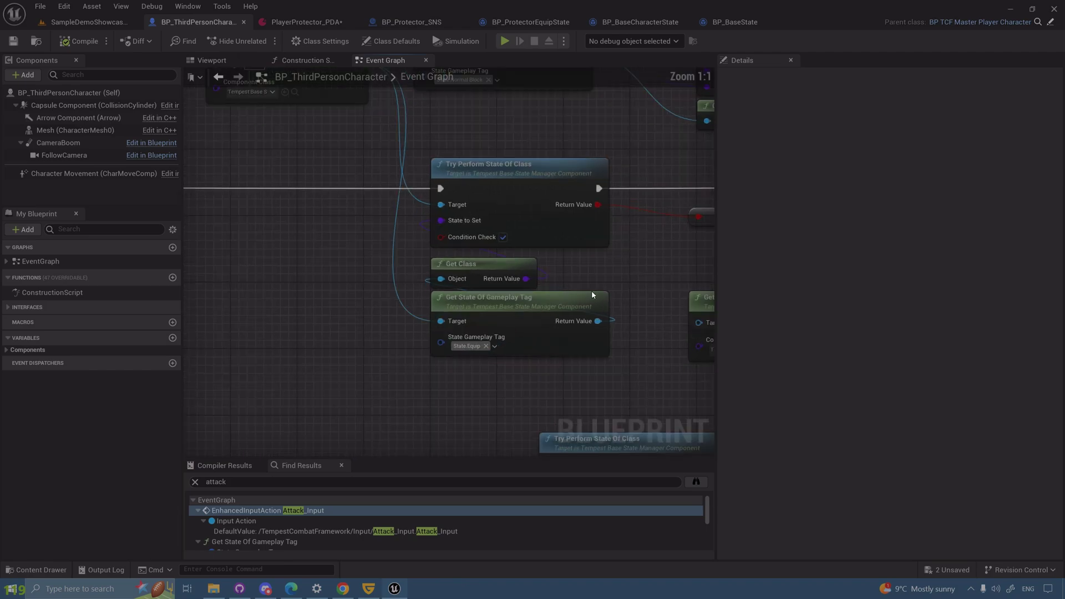
{"action": "left_click", "coordinate": [464, 228], "text": "alt"}
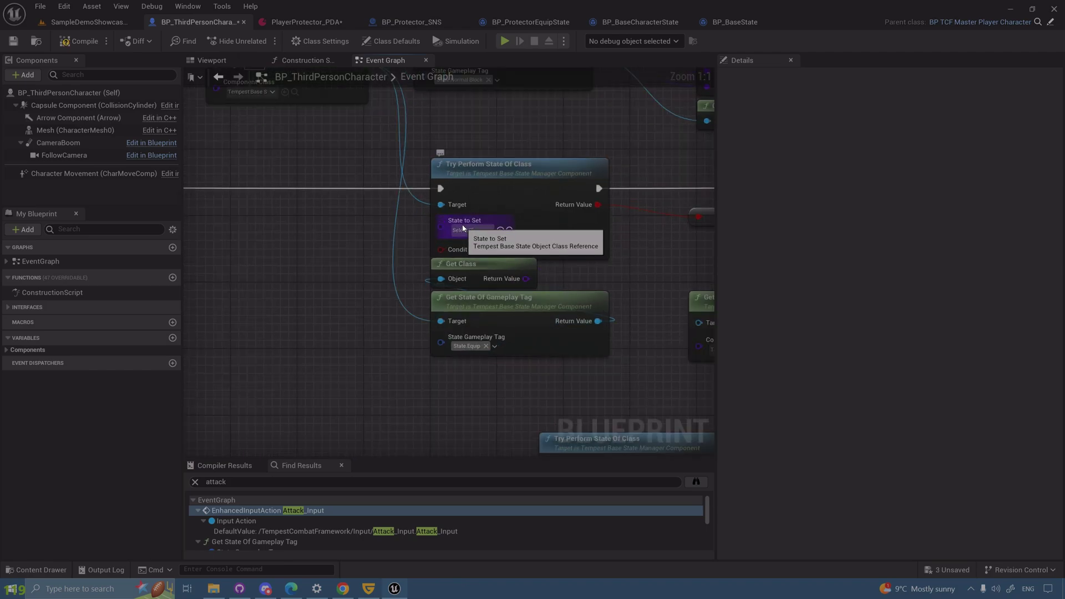
{"action": "left_click_drag", "start_coordinate": [525, 279], "coordinate": [477, 244]}
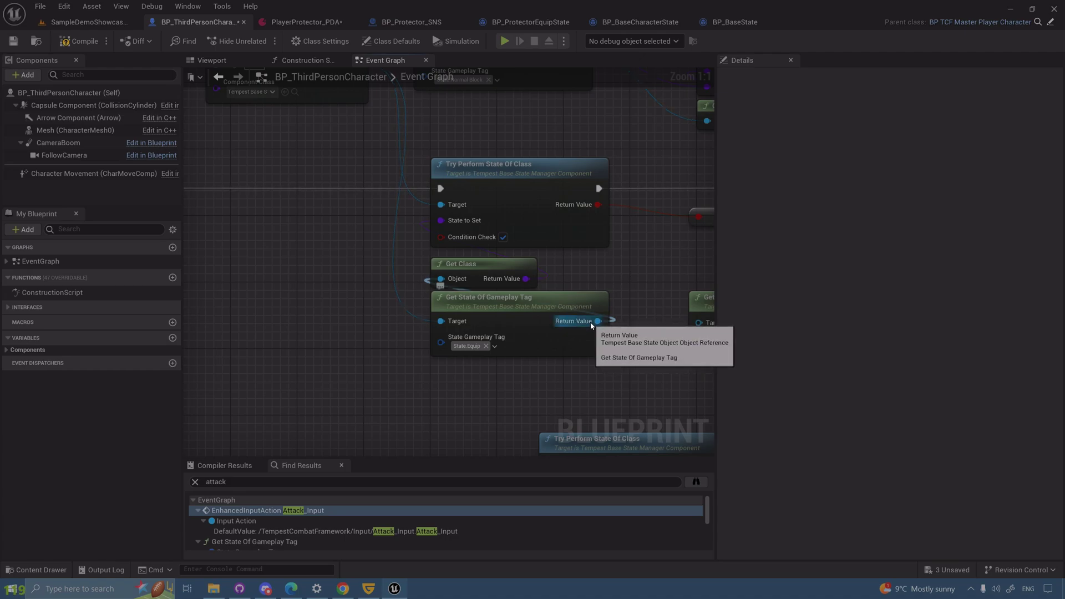
{"action": "left_click", "coordinate": [467, 228], "text": "alt"}
{"action": "left_click", "coordinate": [467, 229]}
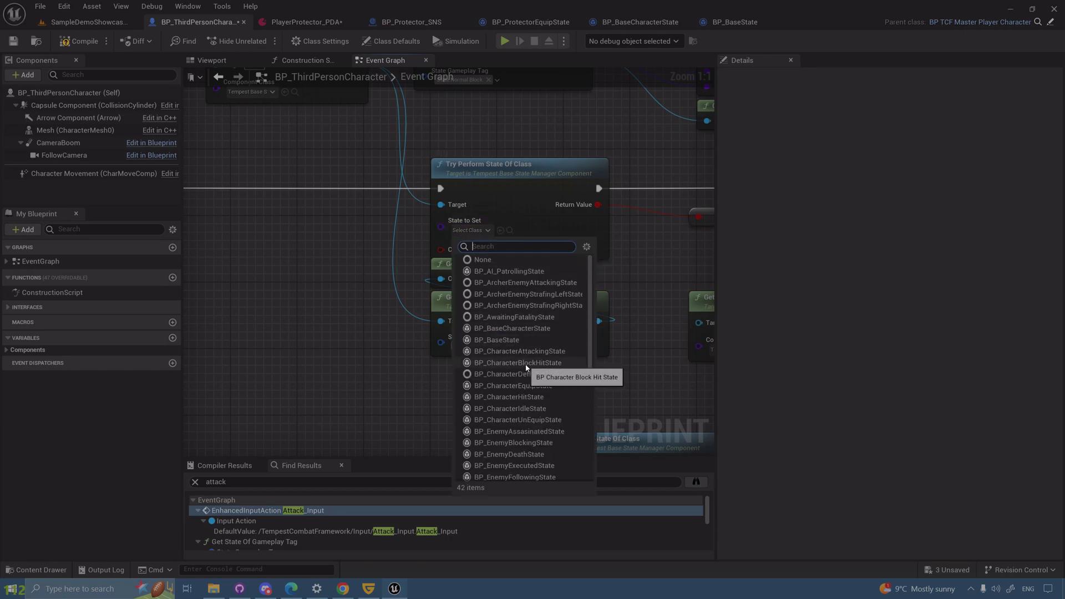
{"action": "left_click", "coordinate": [365, 375]}
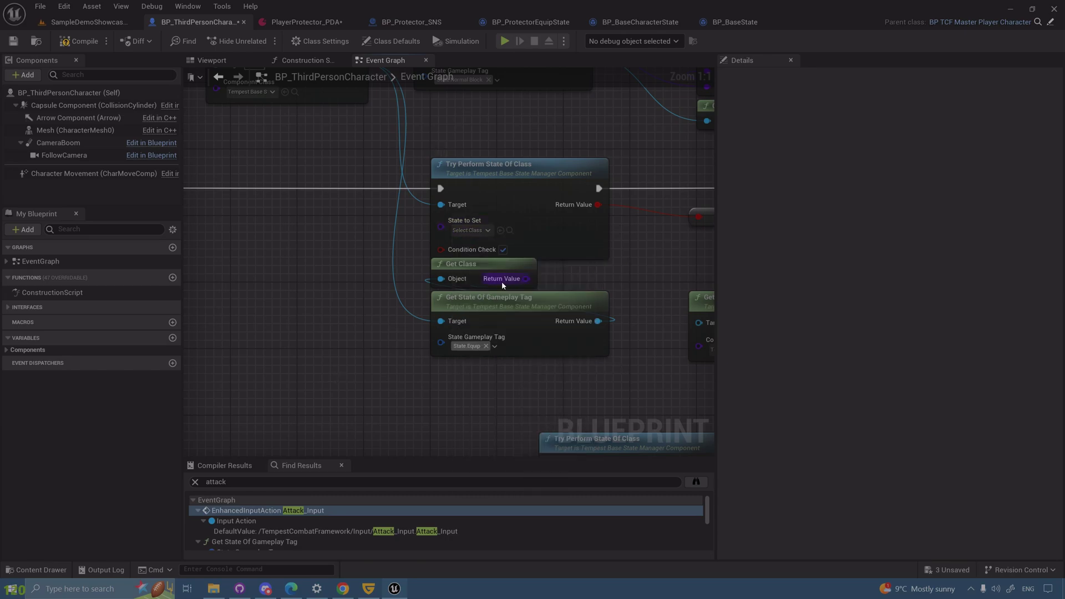
{"action": "left_click_drag", "start_coordinate": [502, 281], "coordinate": [464, 229]}
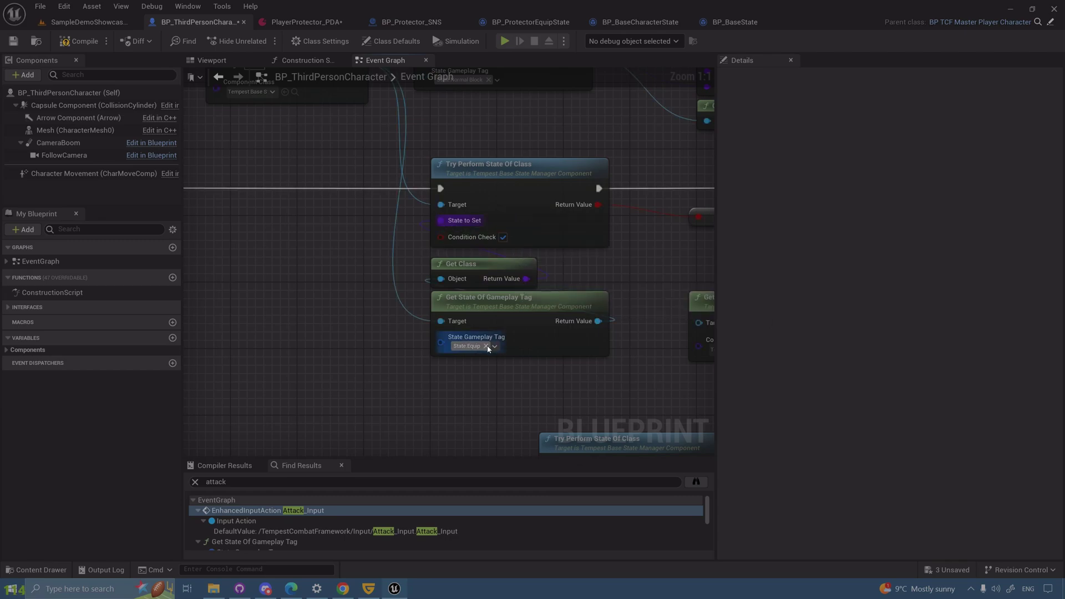
Compare the BP_ProtectorEquipState entry in PlayerProtector_PDA with the State.Equip nodes and Branch in BP_ThirdPersonCharacter
{"action": "left_click", "coordinate": [306, 22]}
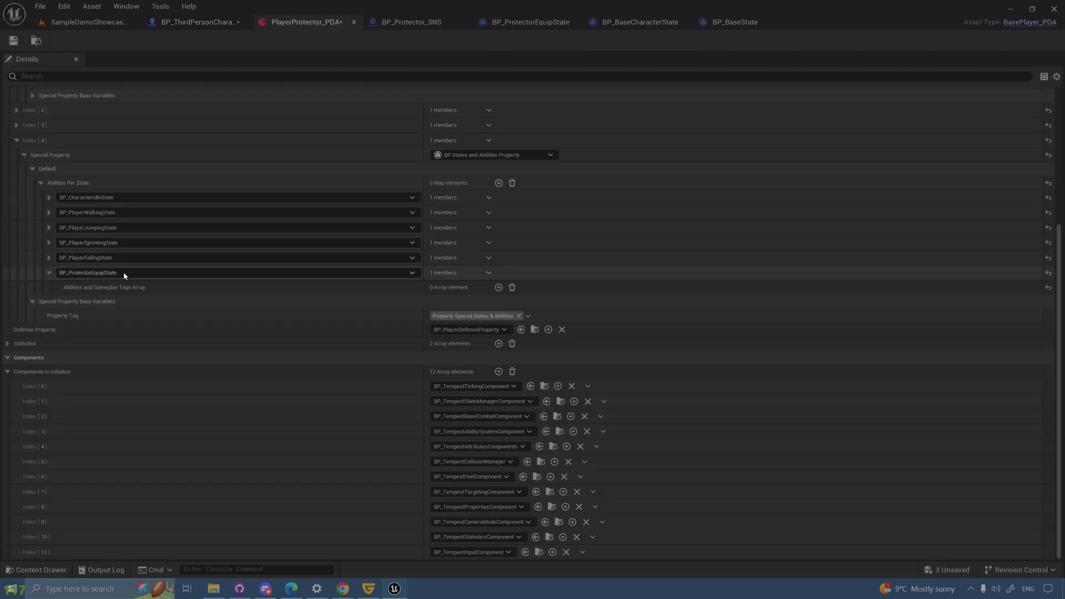
{"action": "left_click", "coordinate": [201, 24]}
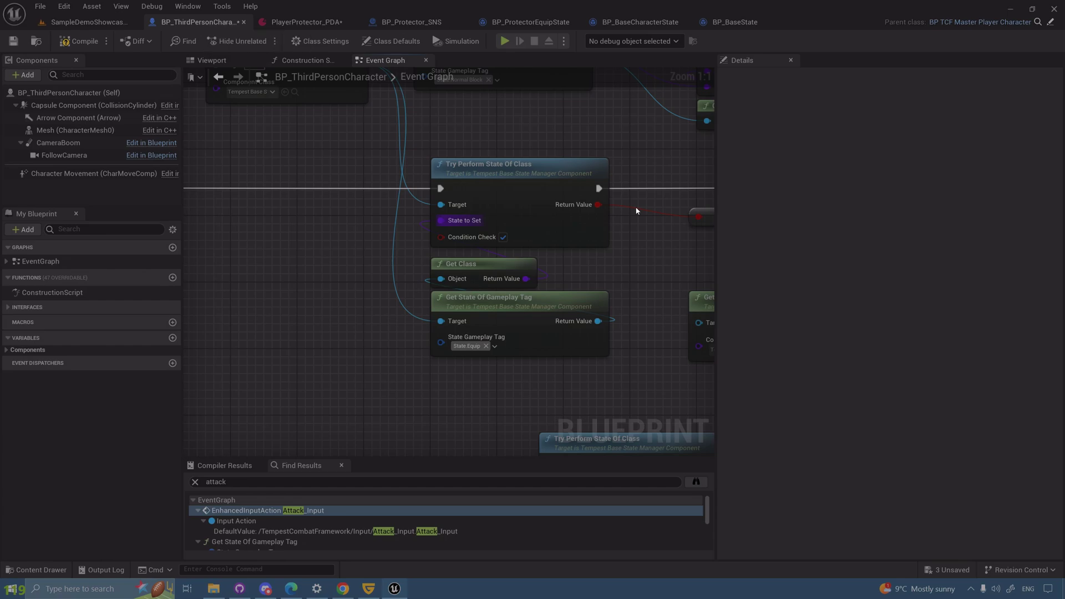
{"action": "right_click_drag", "start_coordinate": [657, 266], "coordinate": [510, 312]}
{"action": "scroll", "coordinate": [445, 340], "scroll_direction": "down", "scroll_amount": 2}
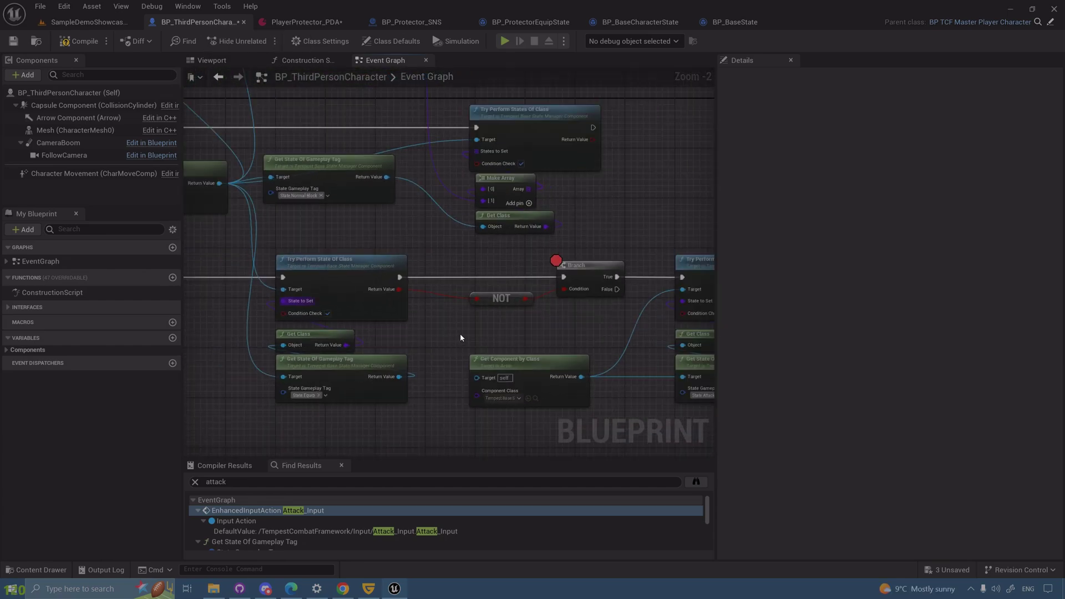
Play the level, attack to trigger the Branch breakpoint, and inspect the values around Branch and Try Perform State Of Class
{"action": "left_click", "coordinate": [92, 23]}
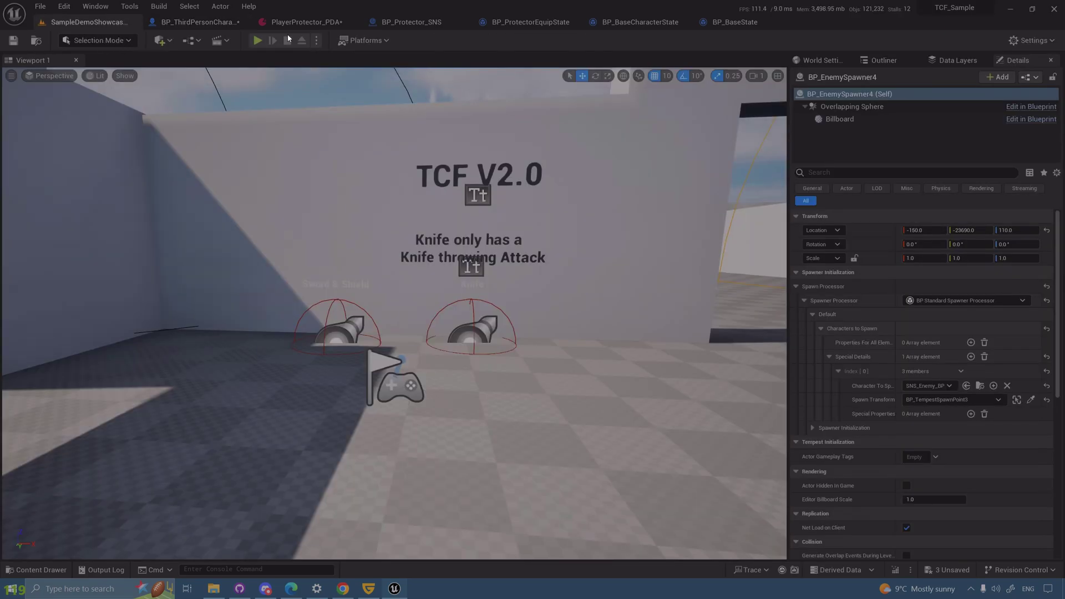
{"action": "left_click", "coordinate": [258, 41]}
{"action": "left_click", "coordinate": [329, 174]}
{"action": "left_click", "coordinate": [516, 206]}
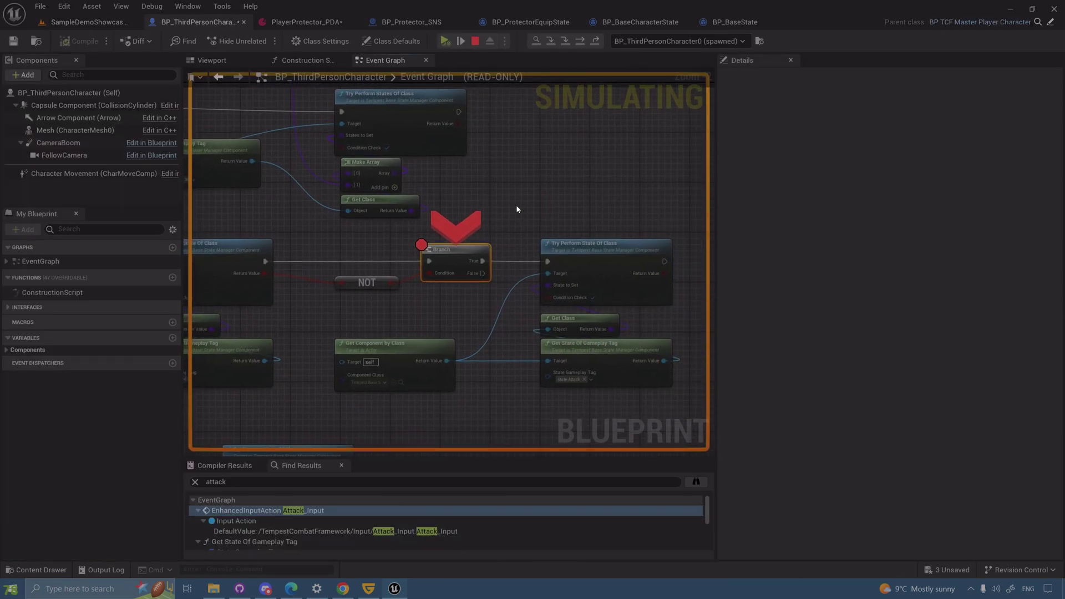
{"action": "mouse_move", "coordinate": [478, 254]}
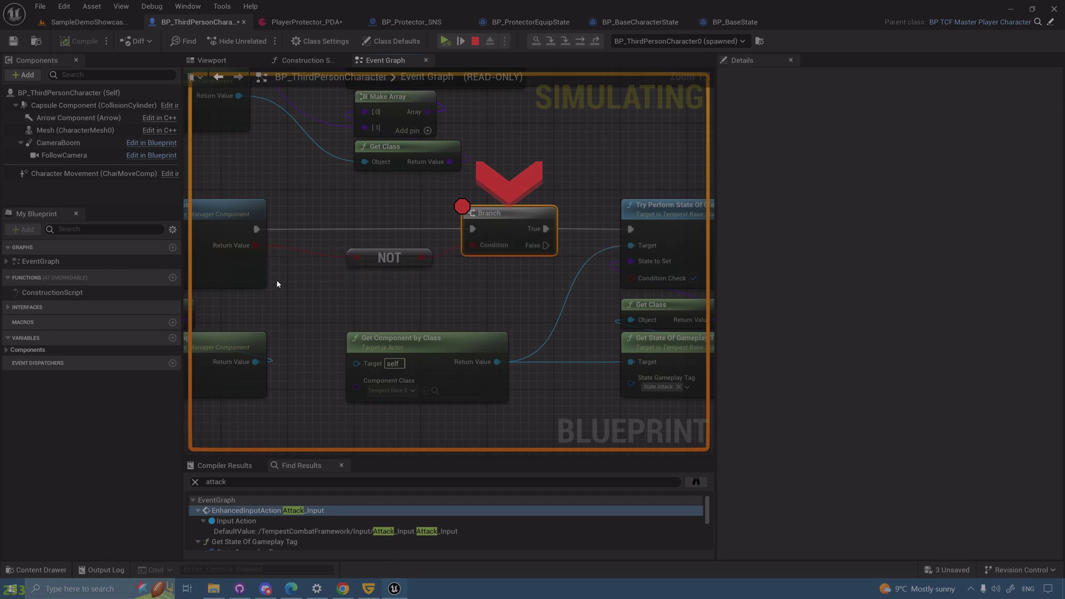
{"action": "right_click_drag", "start_coordinate": [277, 282], "coordinate": [368, 267]}
{"action": "mouse_move", "coordinate": [327, 230]}
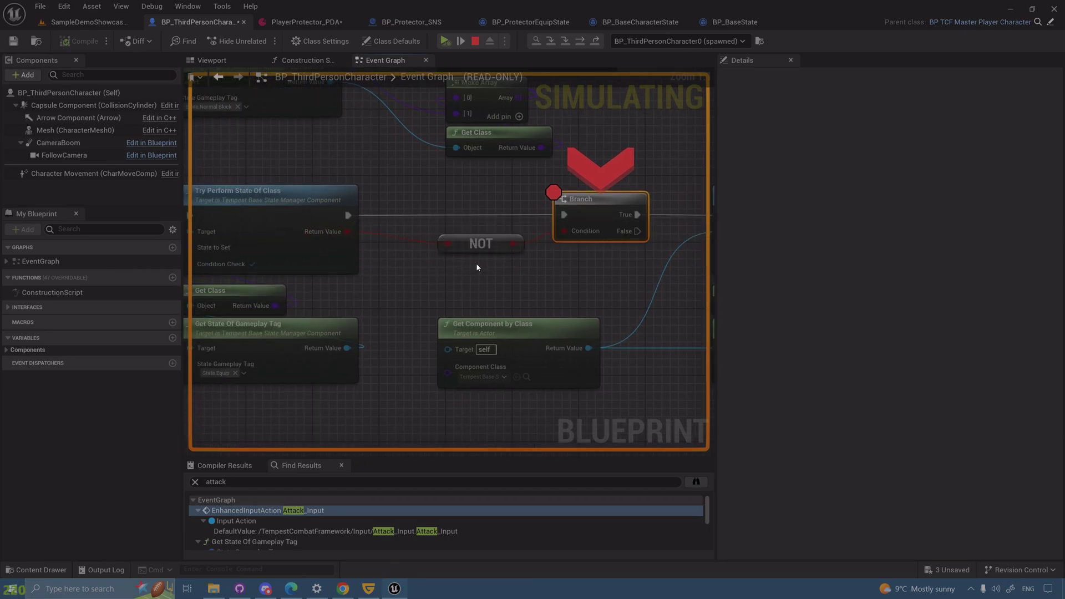
Review the CanPerformState function of BP_ProtectorEquipState while paused, and resume the play session
{"action": "left_click", "coordinate": [502, 23]}
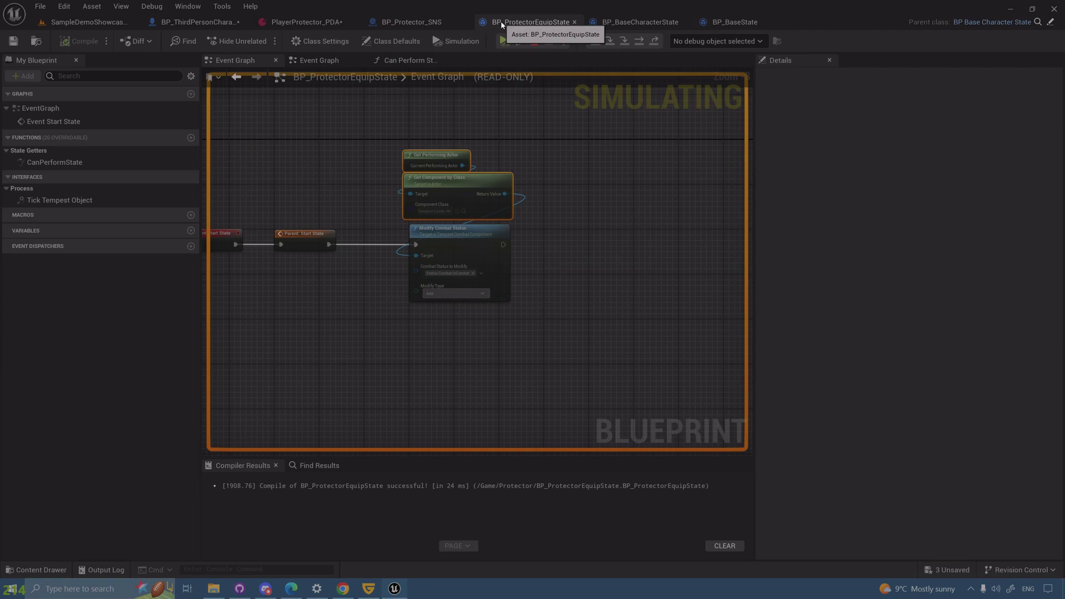
{"action": "double_click", "coordinate": [112, 162]}
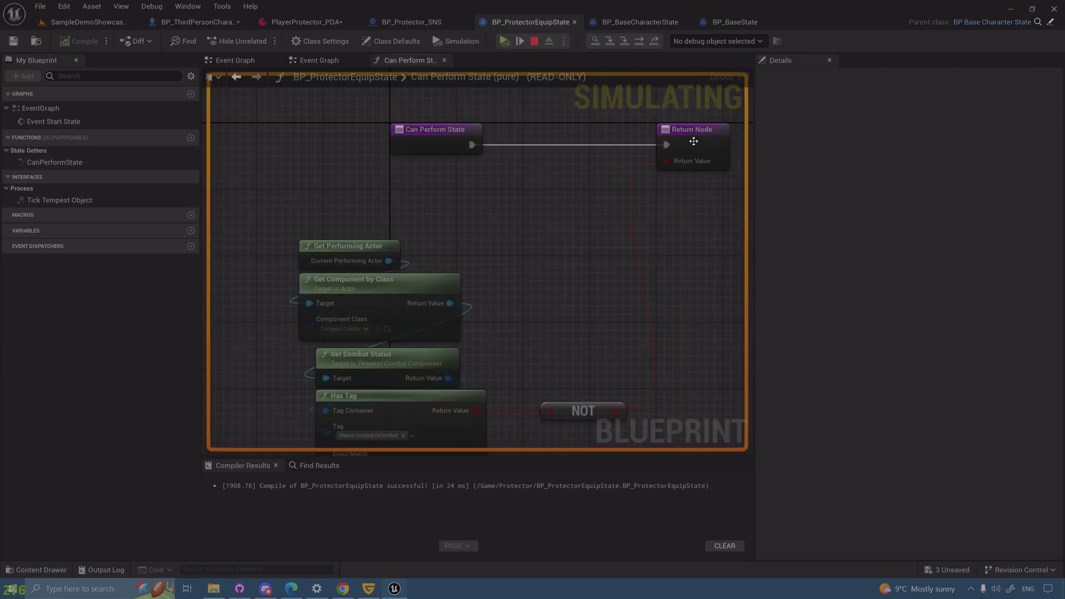
{"action": "left_click", "coordinate": [504, 41]}
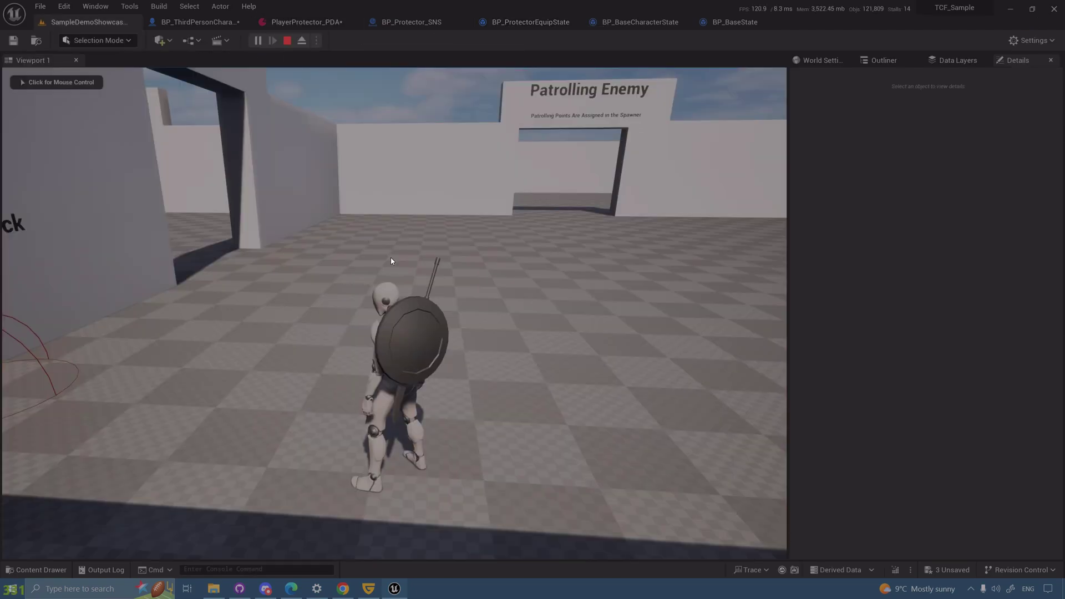
Show the Tempest Combat debug info by rerunning the last console command, and move the character to check its active state and combat status
{"action": "left_click", "coordinate": [392, 261]}
{"action": "key", "text": "grave"}
{"action": "key", "text": "Up"}
{"action": "key", "text": "Return"}
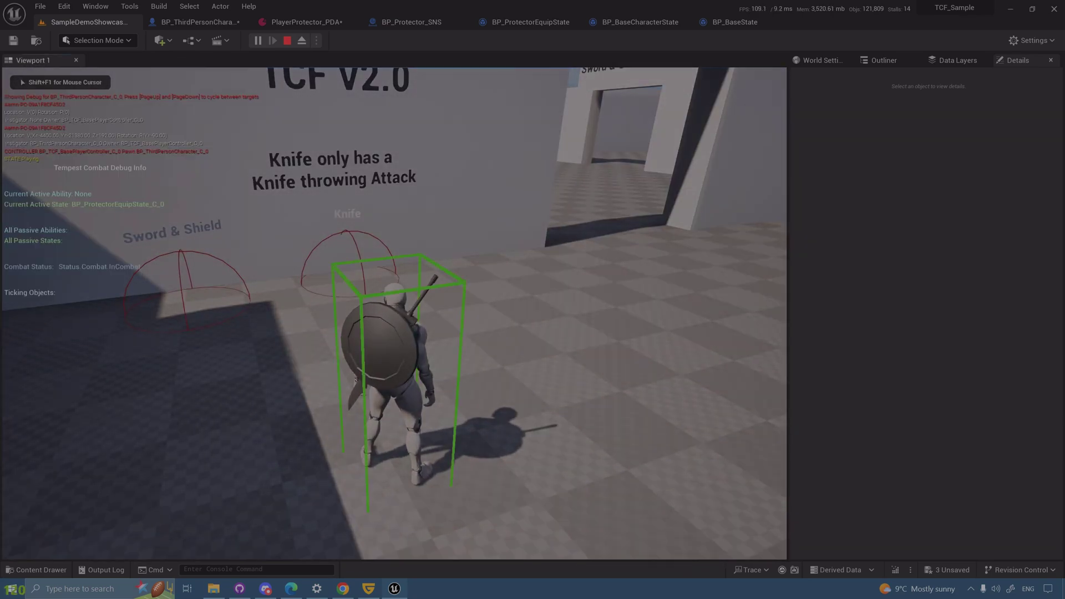
{"action": "key", "text": "a"}
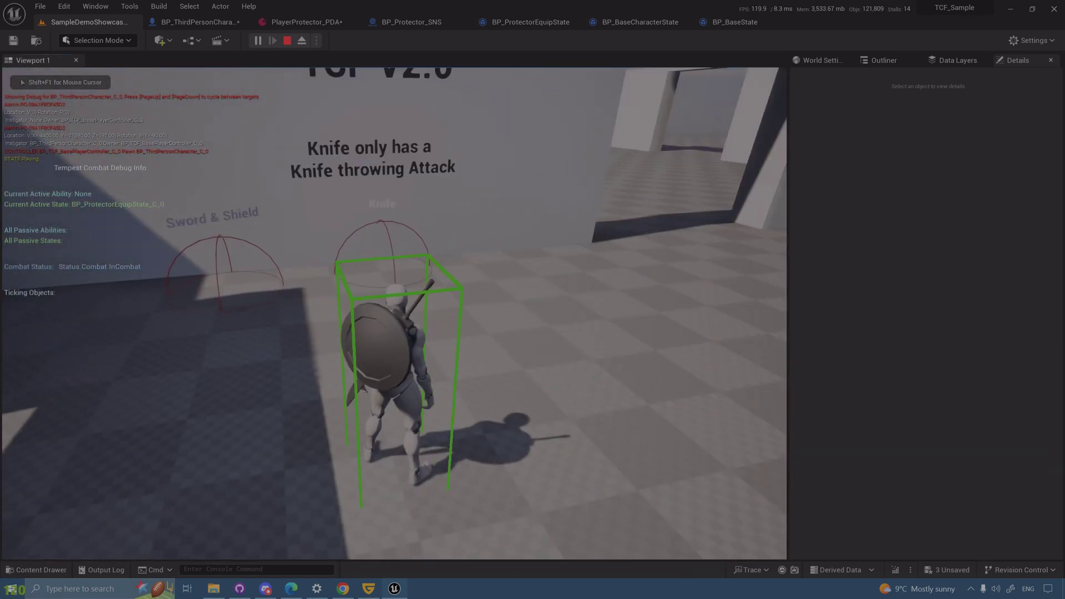
{"action": "key", "text": "w"}
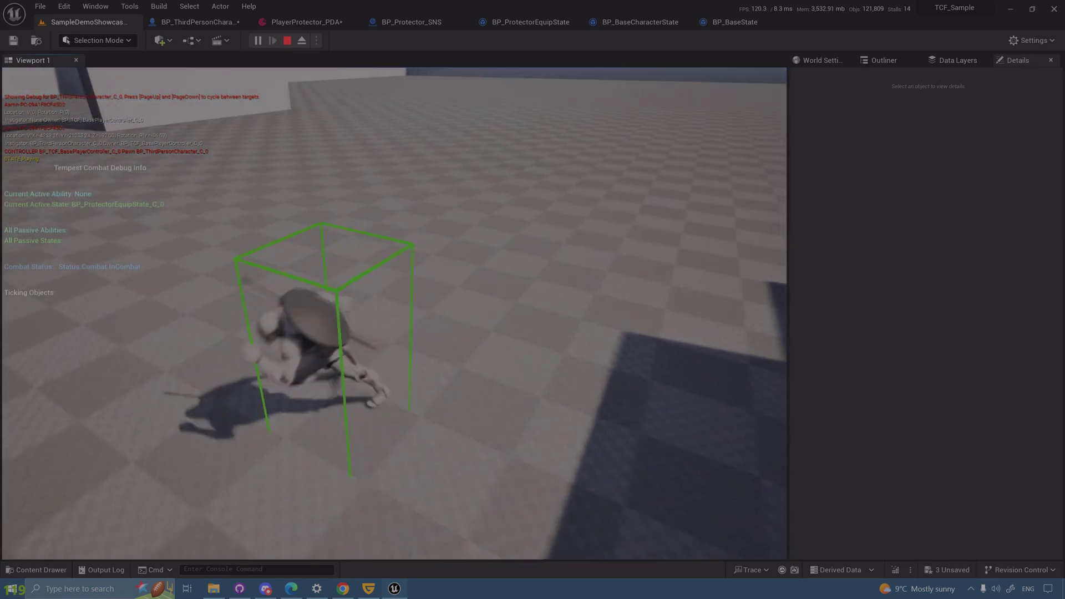
{"action": "key", "text": "d"}
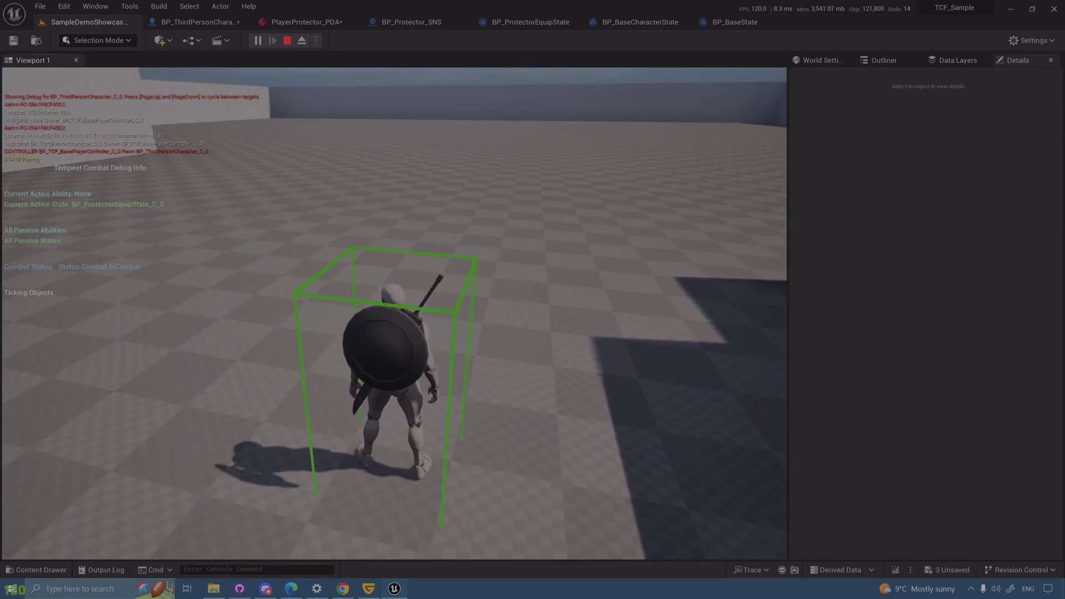